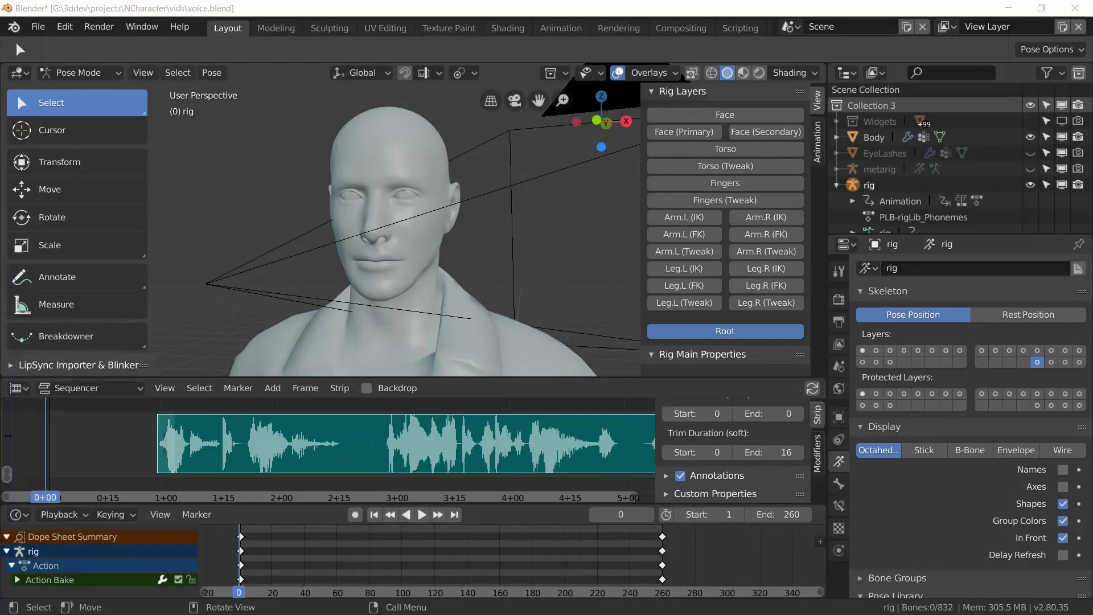
Play the lip-sync animation with material preview shading alongside the full voice waveform, stop it, and return to frame 0
left_click(421, 515)
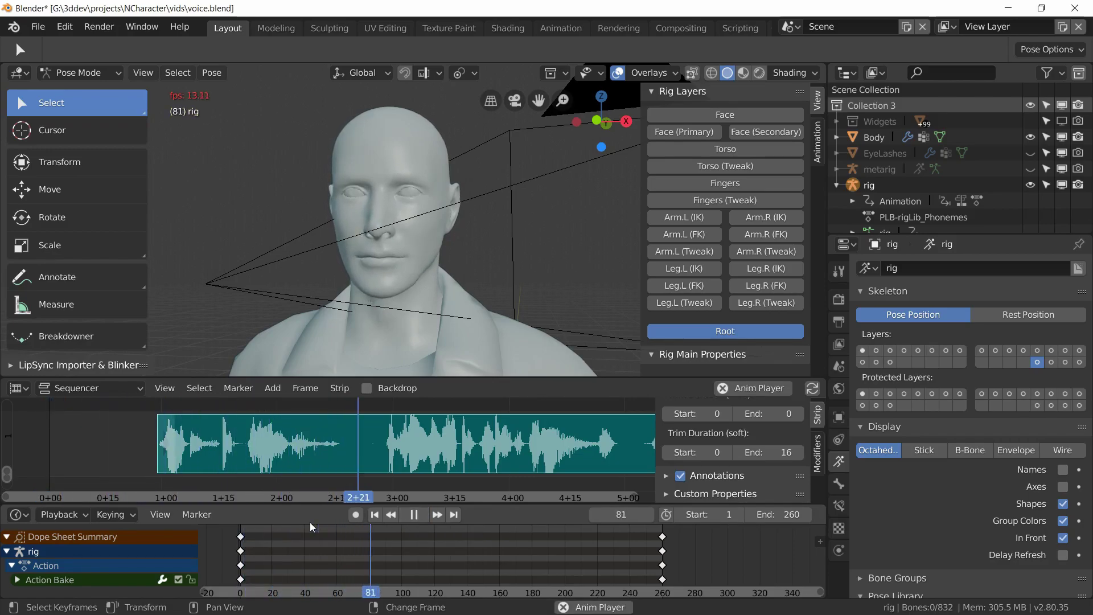
left_click(742, 73)
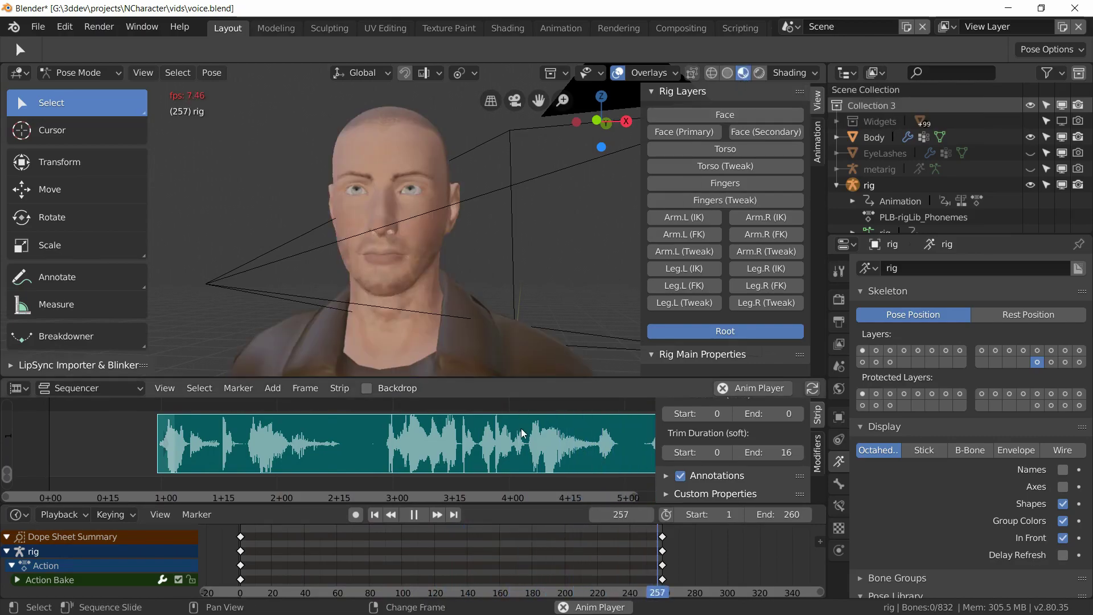
scroll(522, 431, "down", 1)
middle_click_drag(535, 446, 378, 450)
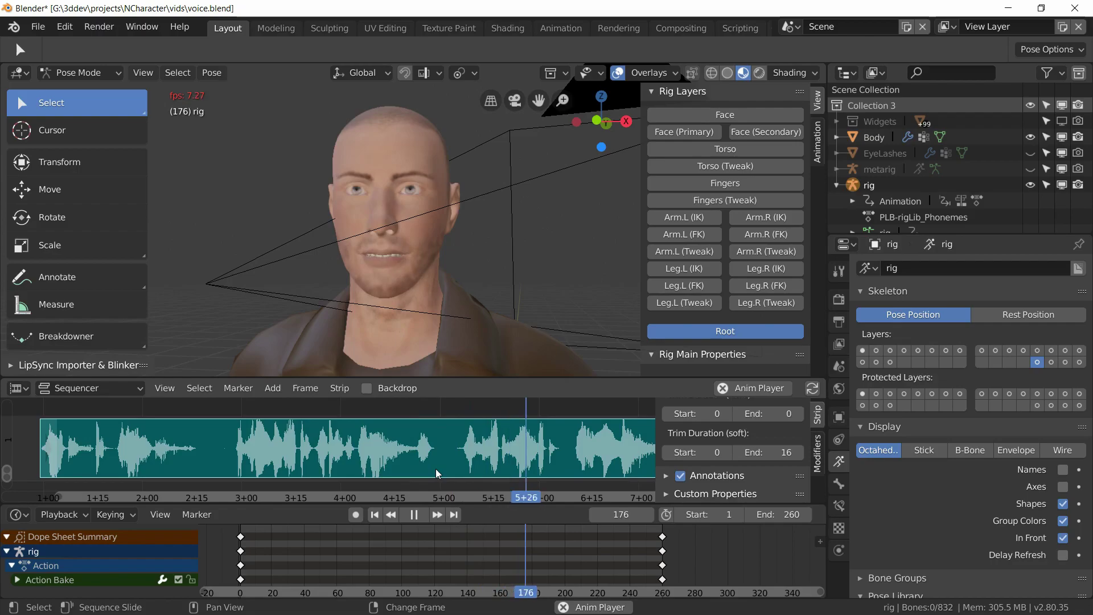
key("space")
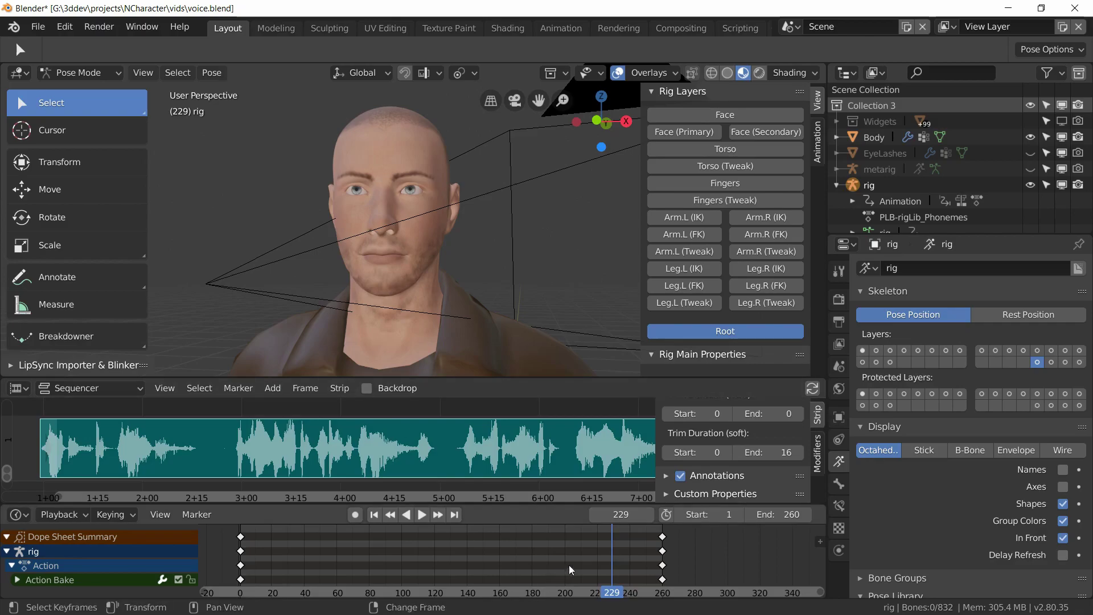
right_click_drag(604, 556, 208, 574)
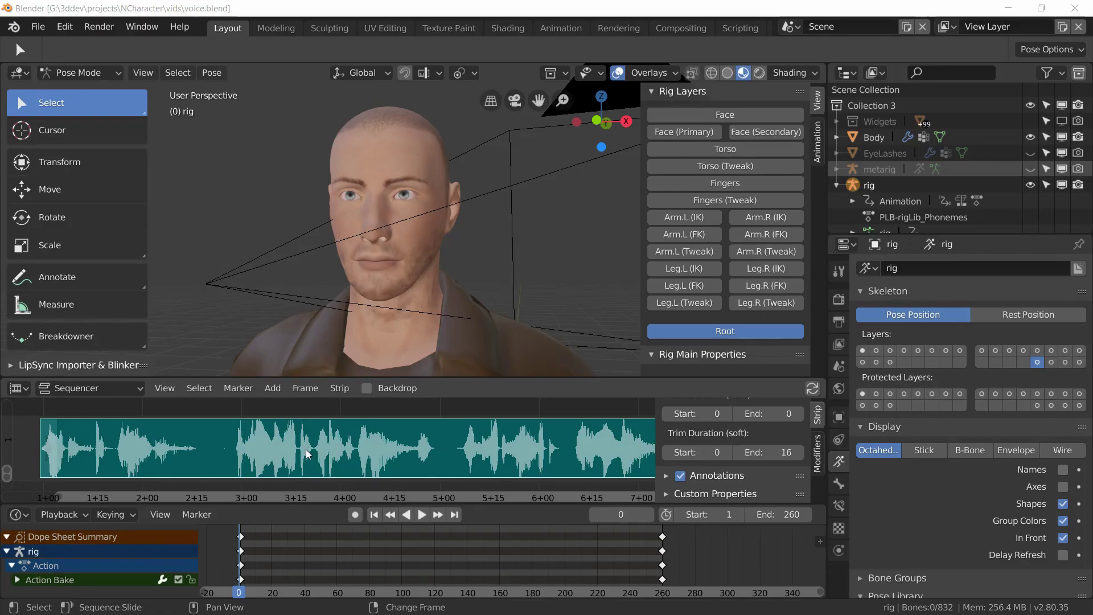
Bring the rig's PLB-rigLib_Phonemes pose library into view and expand the LipSync Importer & Blinker settings
scroll(1001, 419, "down", 10)
left_click(971, 401)
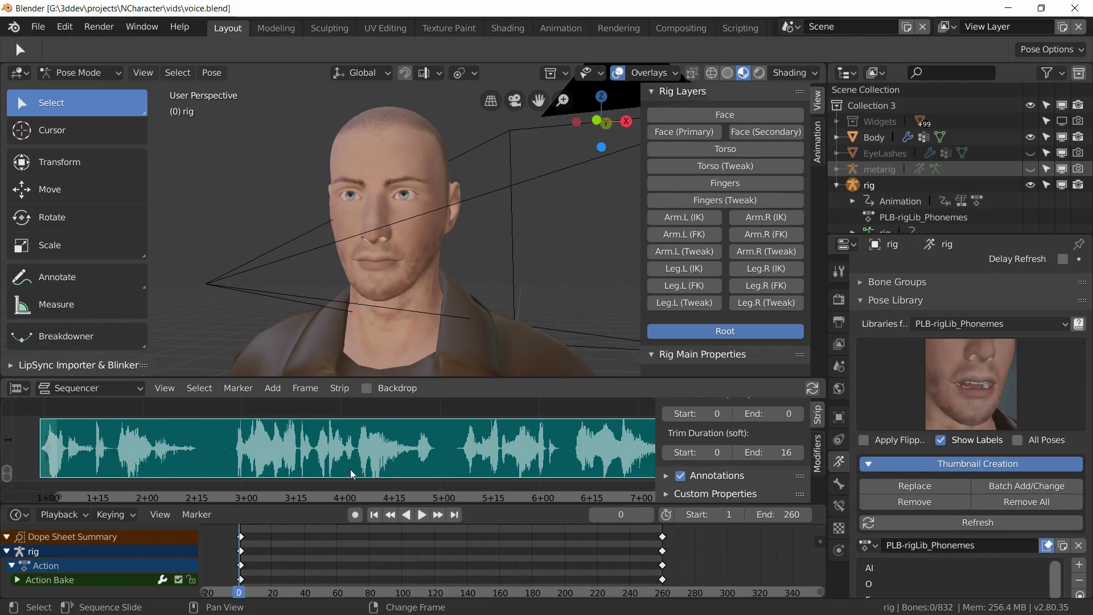
left_click(68, 363)
scroll(69, 325, "down", 5)
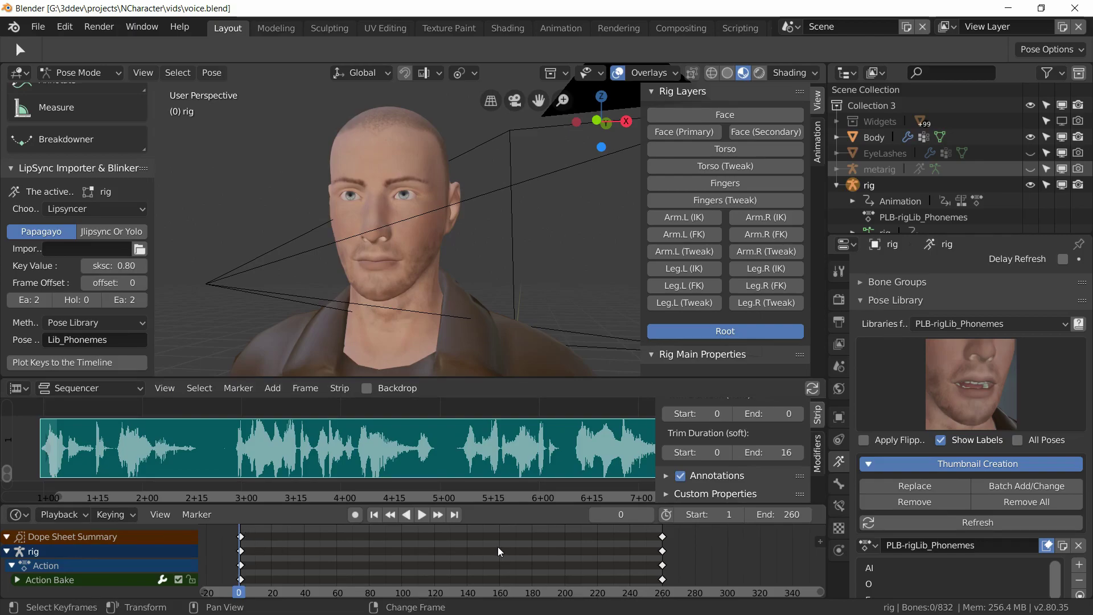
Play back the talking animation from frontal and three-quarter angles of the head, stopping at frame 126
key("space")
key("space")
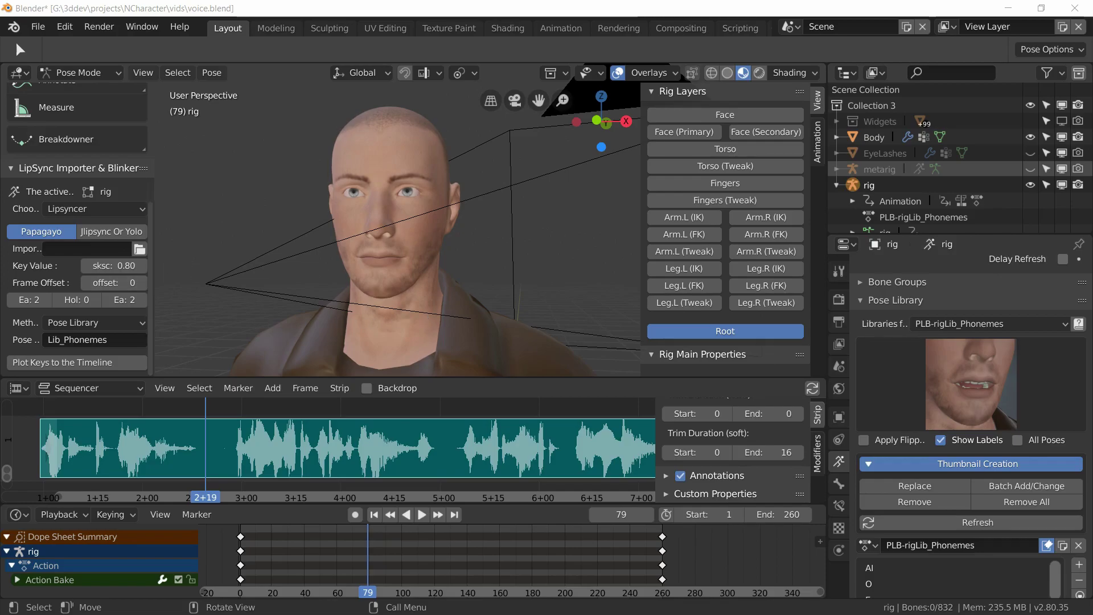
middle_click_drag(404, 283, 396, 333)
key("space")
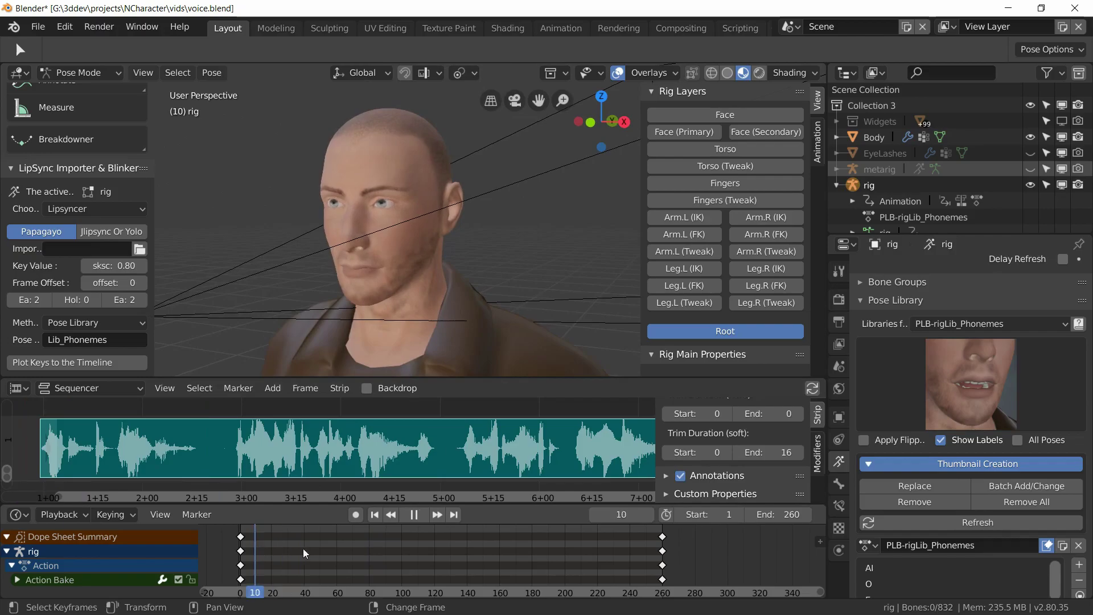
key("space")
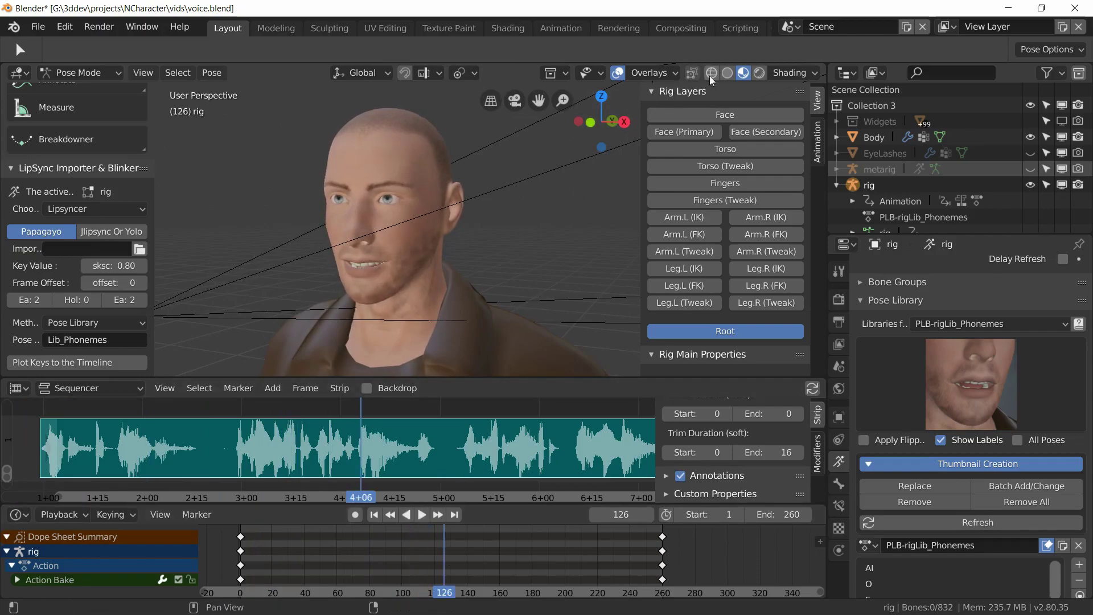
Switch the viewport to solid shading with the face in frontal view and return the playhead to frame 0
left_click(727, 72)
middle_click_drag(449, 284, 472, 271)
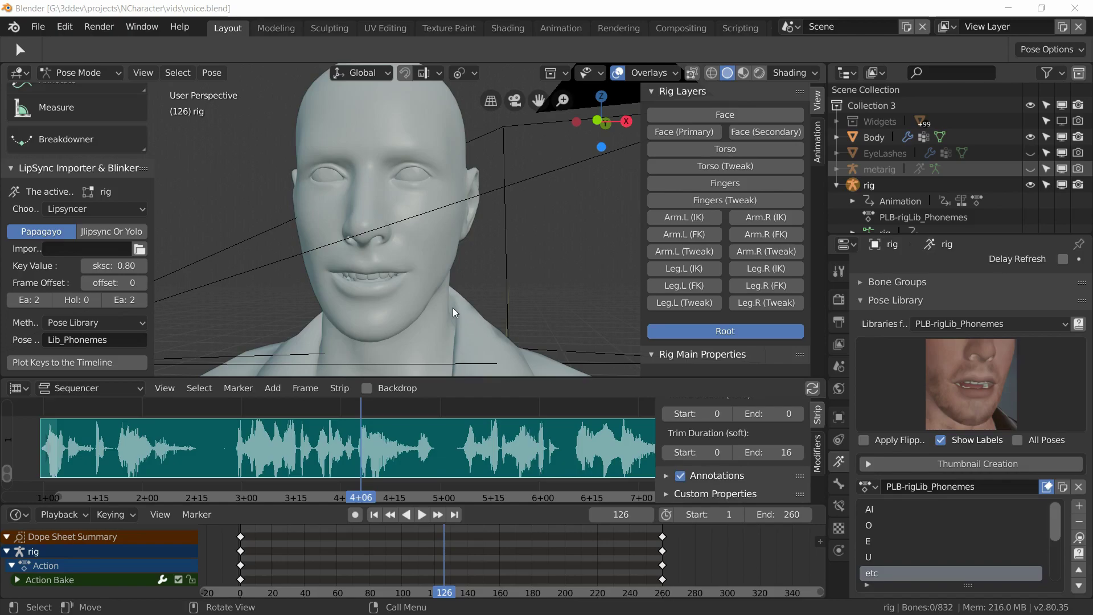
right_click_drag(291, 570, 236, 556)
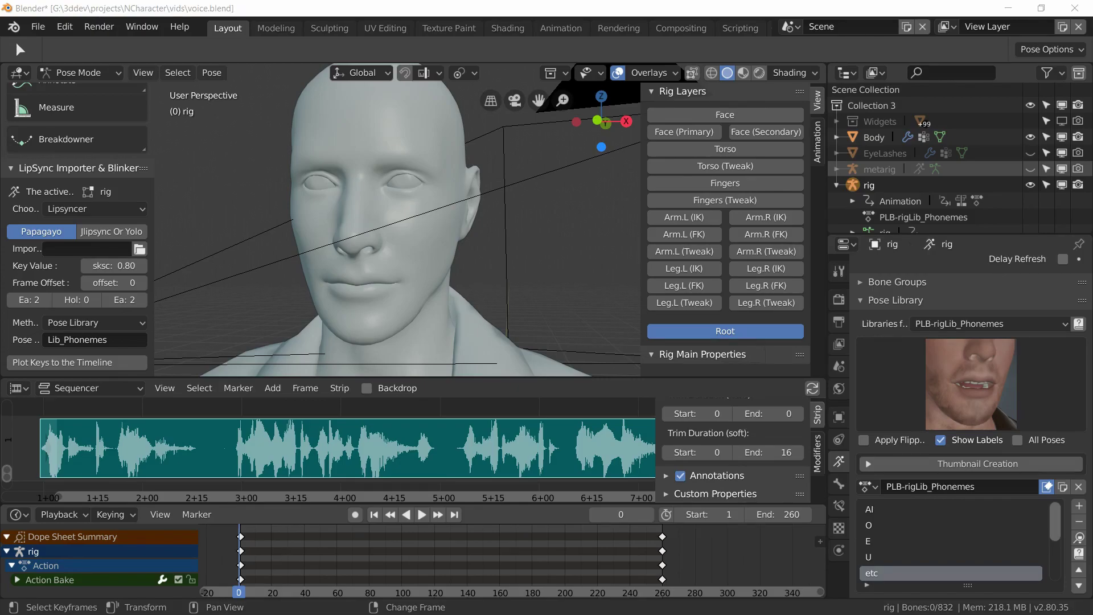
Mute the voice sound strip in the sequencer
scroll(719, 434, "up", 5)
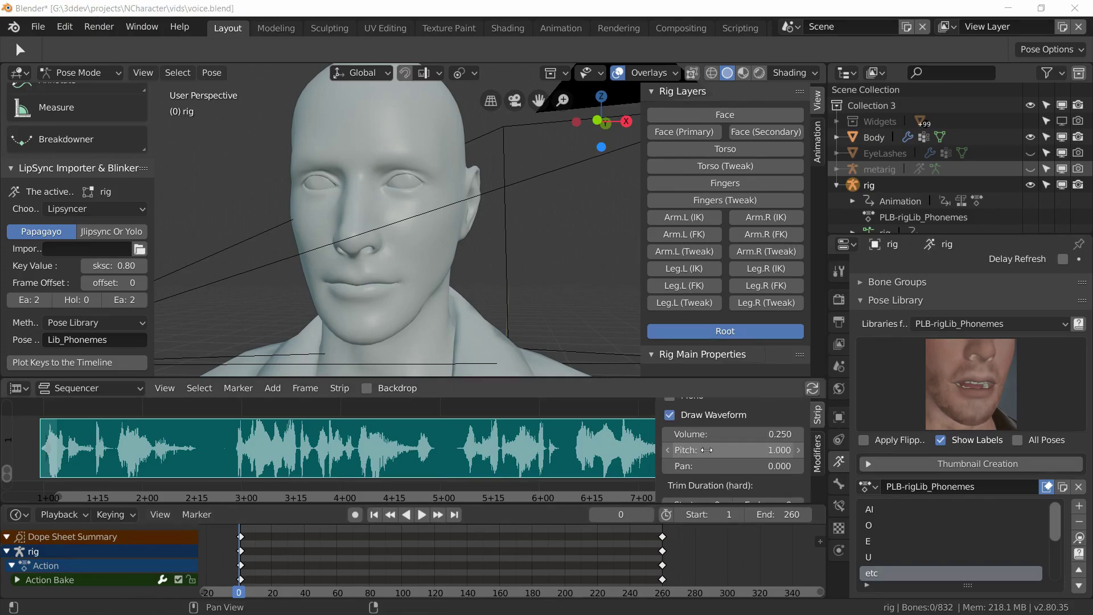
scroll(671, 455, "up", 6)
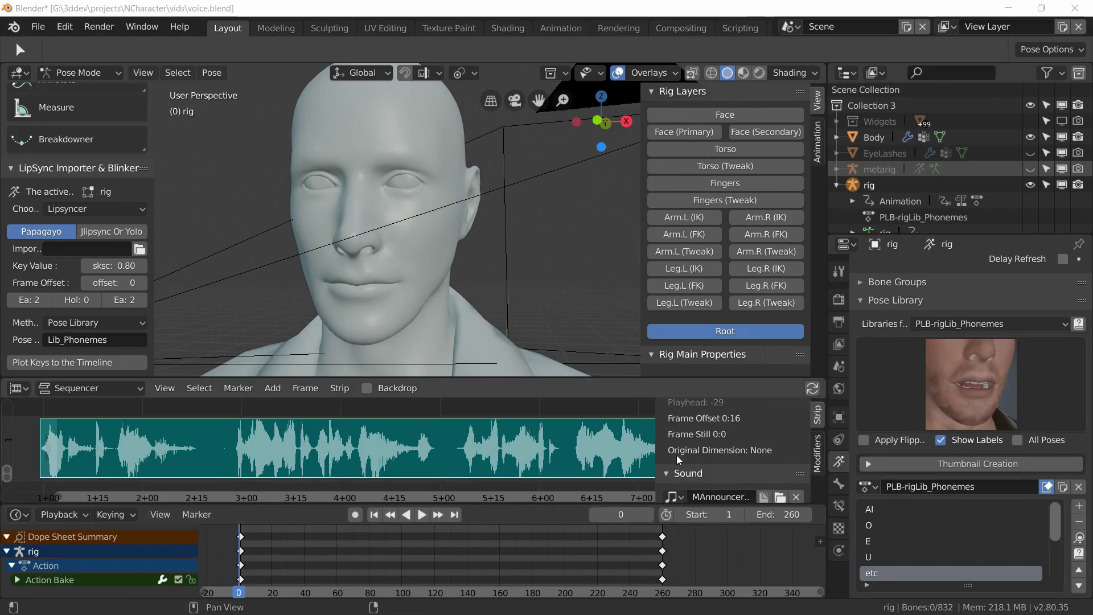
left_click(669, 431)
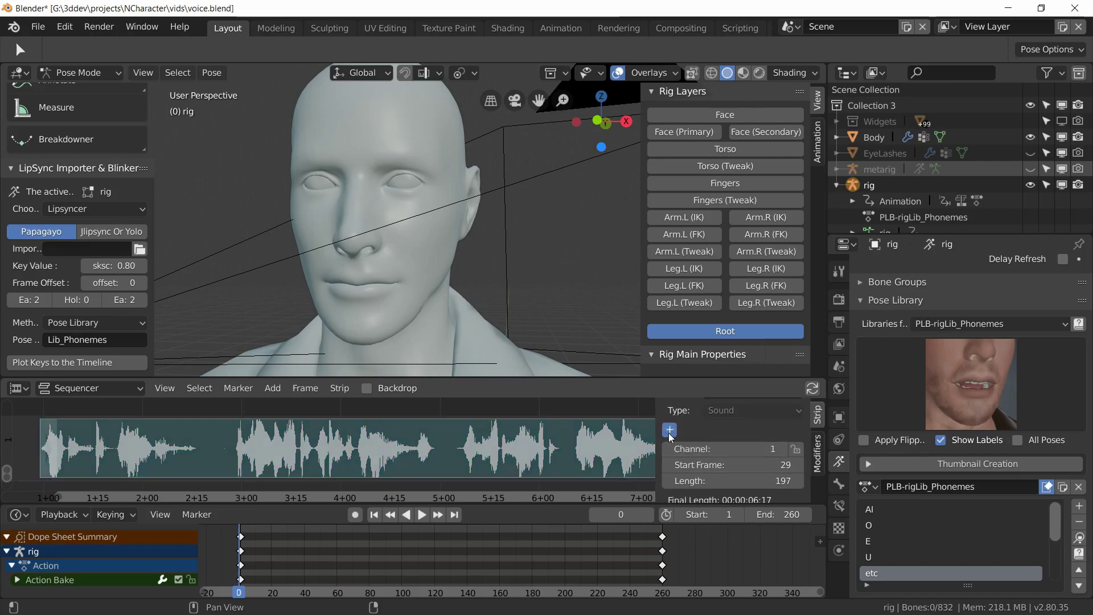
Play the muted animation, examine the mouth movement up close and from farther back, and stop at frame 140
left_click(422, 515)
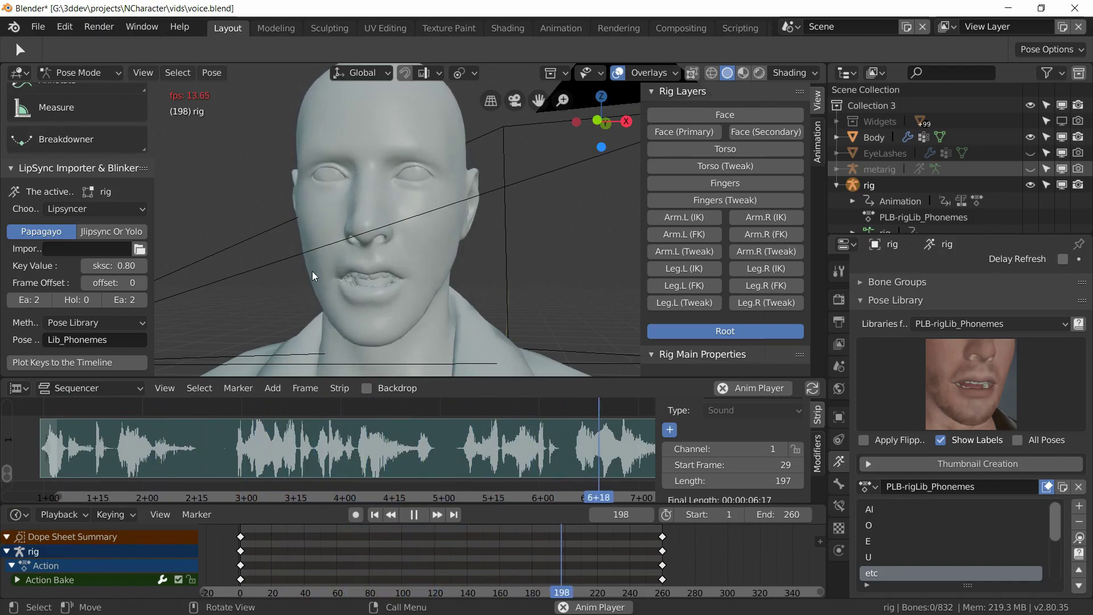
middle_click_drag(430, 293, 449, 274)
scroll(424, 292, "up", 3)
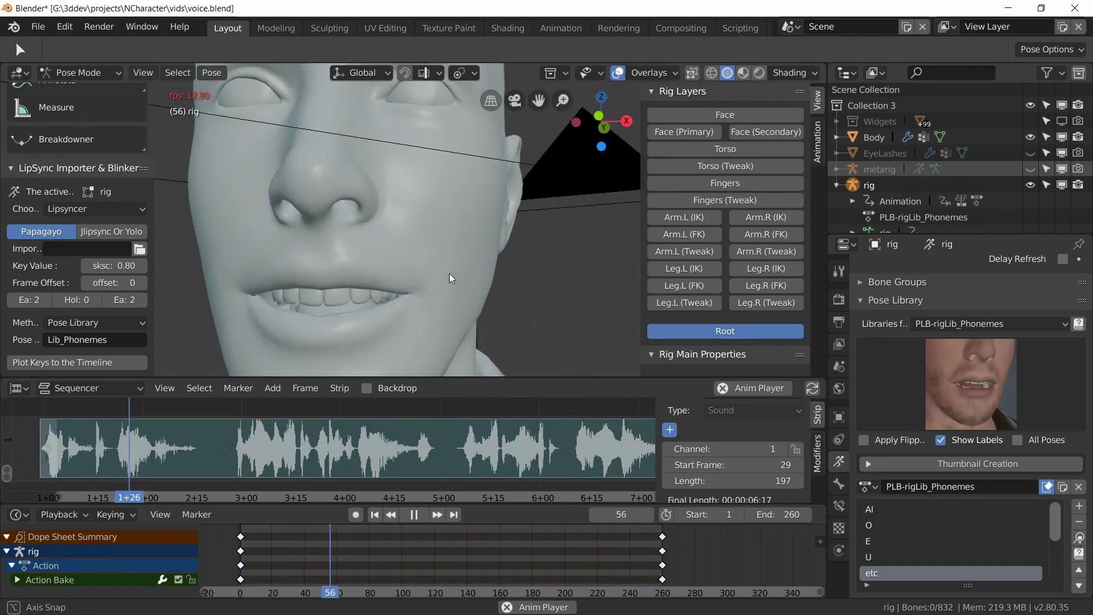
scroll(459, 294, "down", 1)
scroll(459, 294, "down", 2)
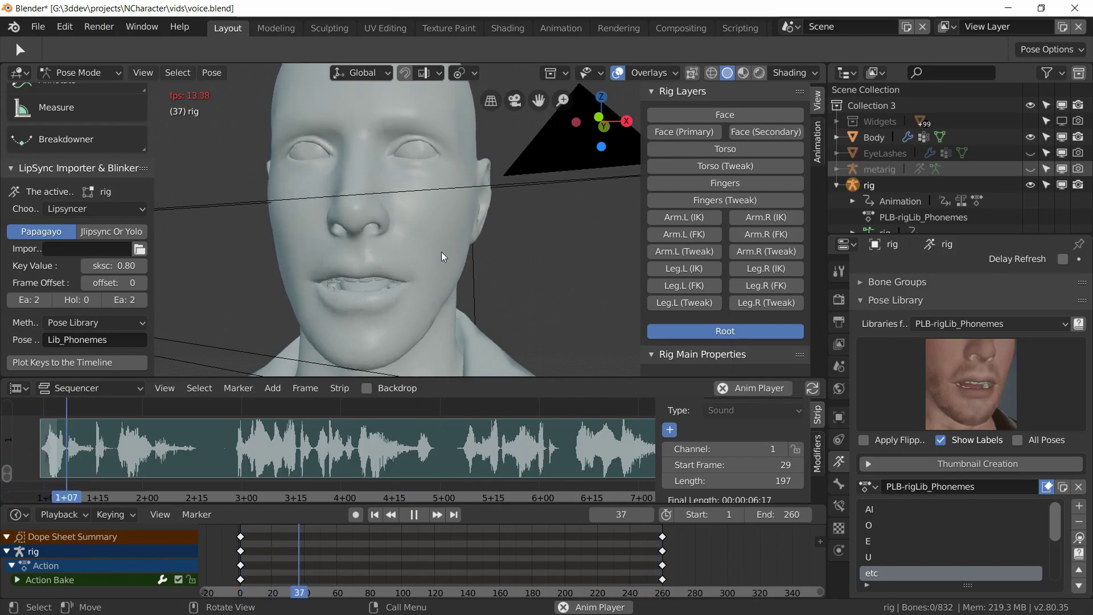
scroll(463, 278, "down", 2)
middle_click_drag(463, 278, 449, 303)
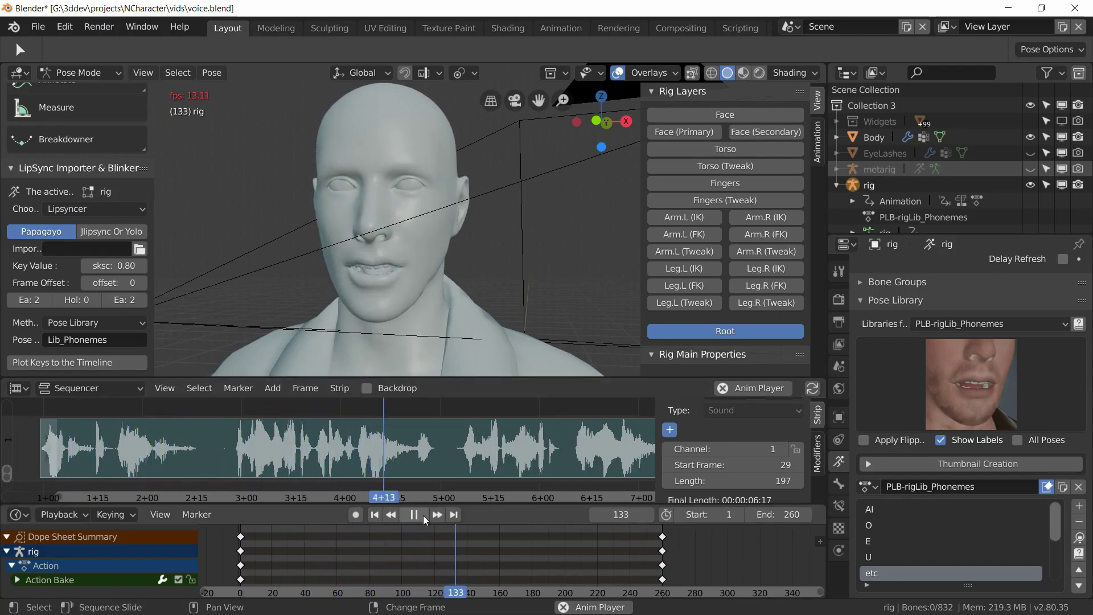
key("space")
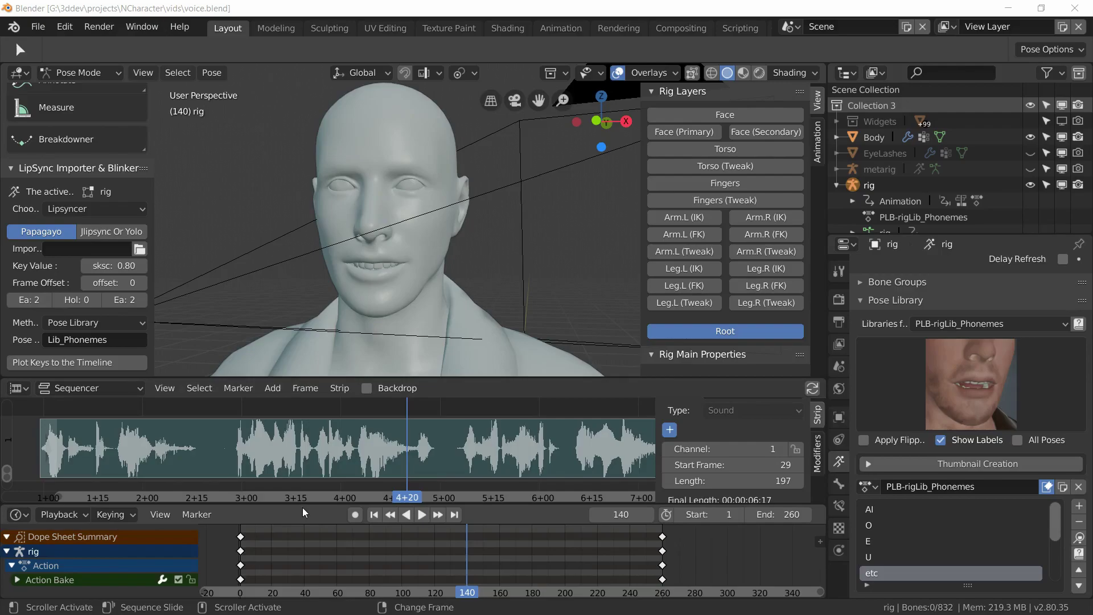
Show only the armature layer with the rig's deformation bones, in place of the root bone layer
scroll(933, 347, "up", 4)
scroll(932, 347, "up", 5)
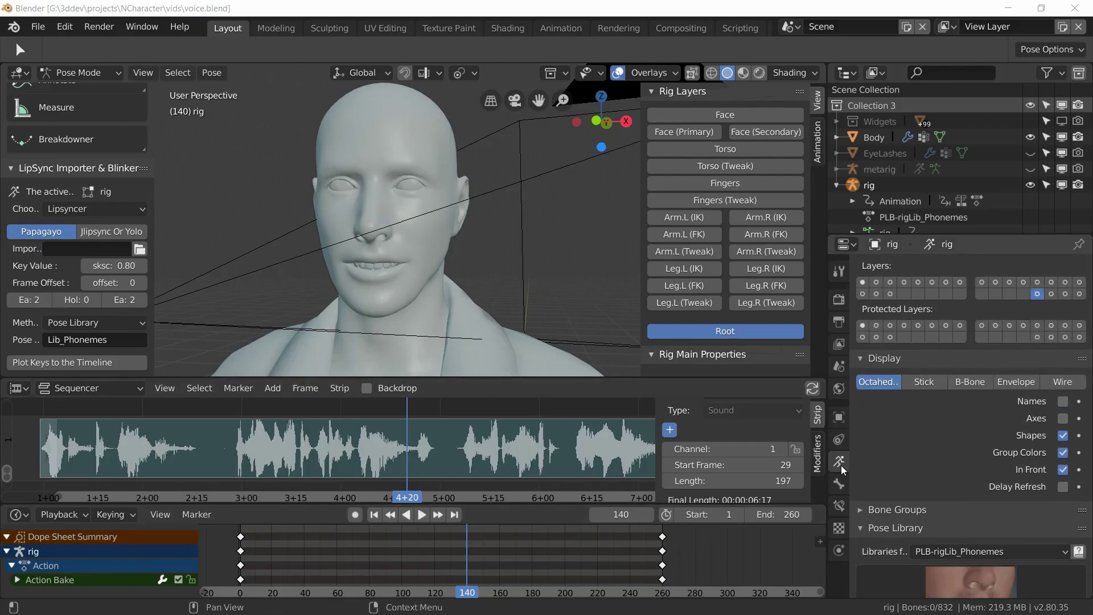
scroll(1026, 447, "up", 3)
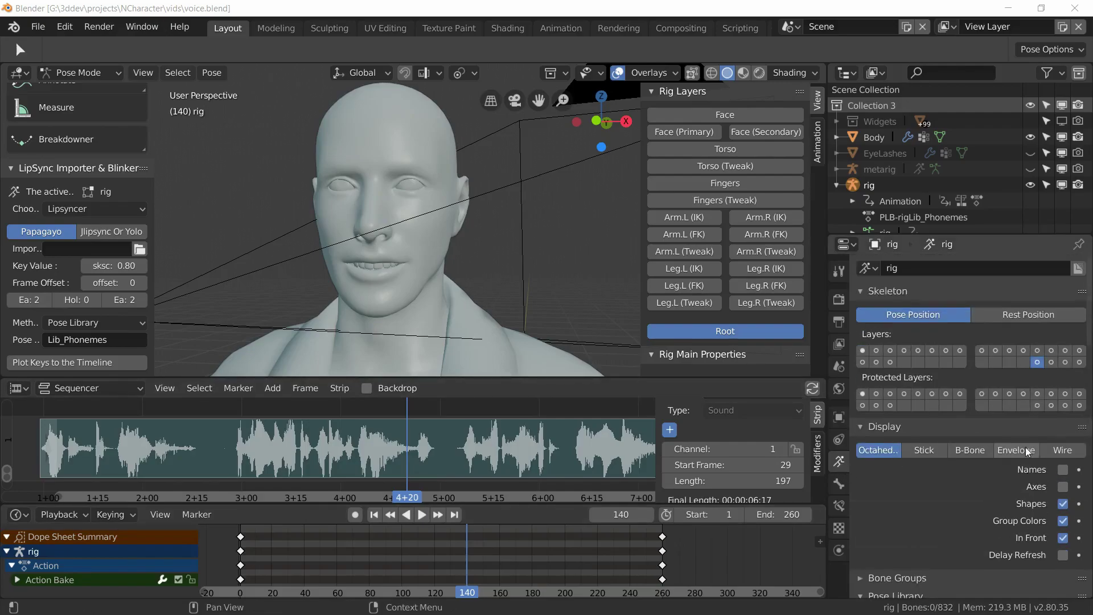
left_click(1052, 363)
middle_click_drag(460, 279, 489, 283)
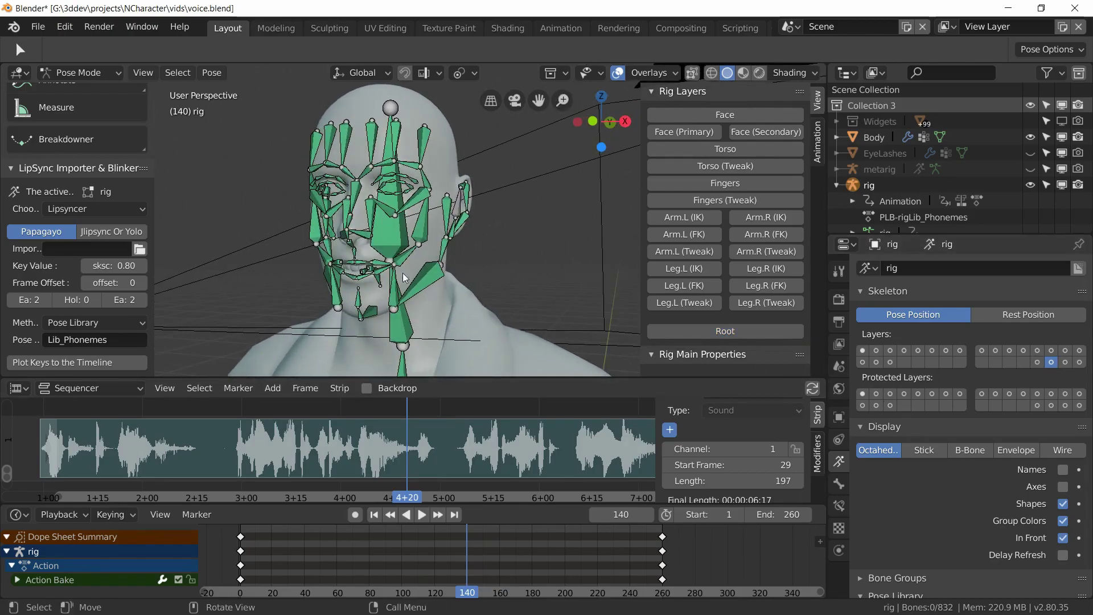
middle_click_drag(397, 265, 439, 285)
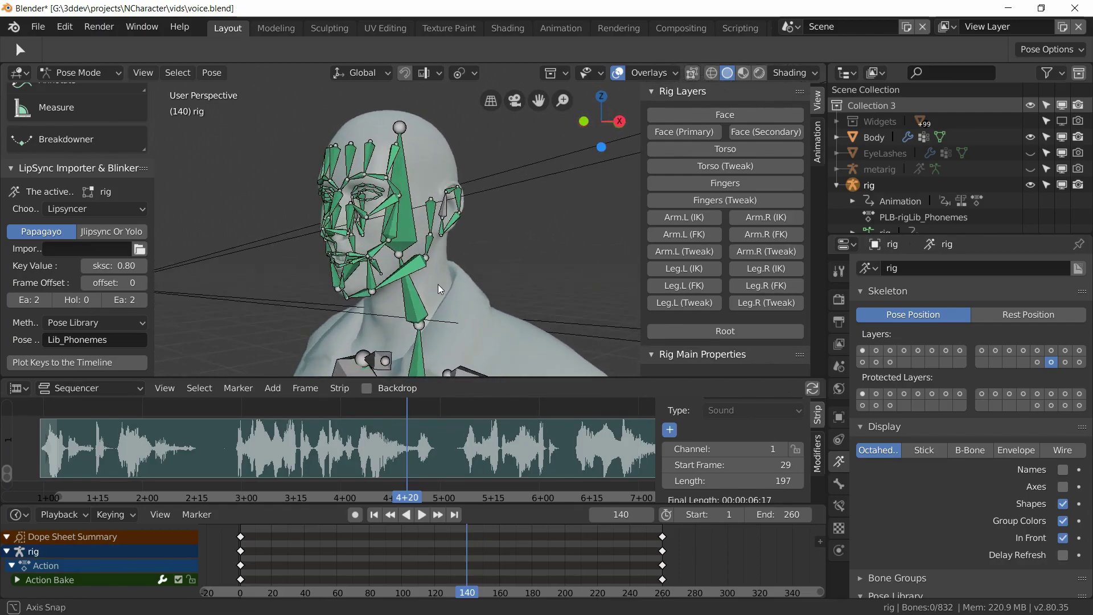
Examine the face and upper-body deformation bones, turning the armature's In Front display off and back on
left_click(1063, 538)
middle_click_drag(524, 304, 514, 273)
left_click(1062, 537)
scroll(419, 267, "up", 1)
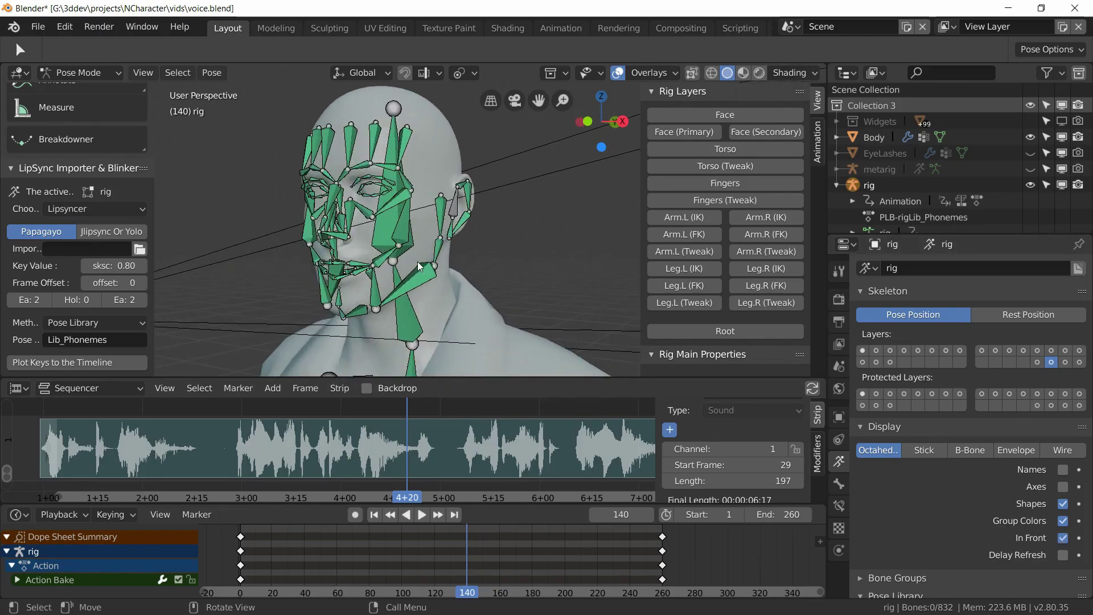
scroll(419, 265, "down", 5)
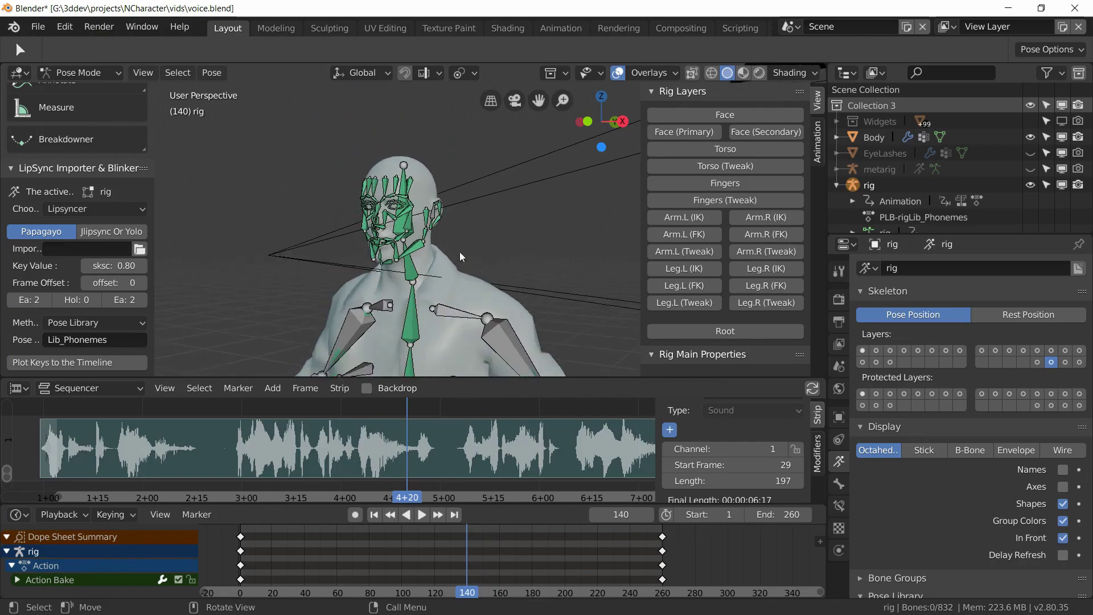
scroll(435, 244, "up", 2)
middle_click_drag(421, 238, 317, 215)
scroll(428, 234, "up", 2)
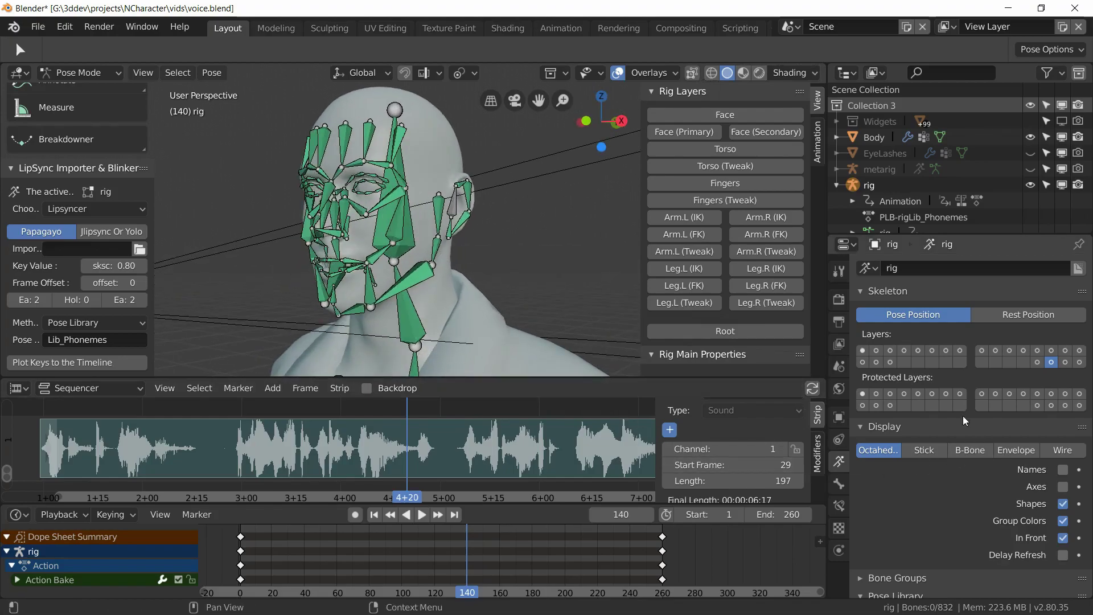
Check the head and neck bone layer, switch to the layer holding only face bones, and select the fc_face bone
left_click(981, 363)
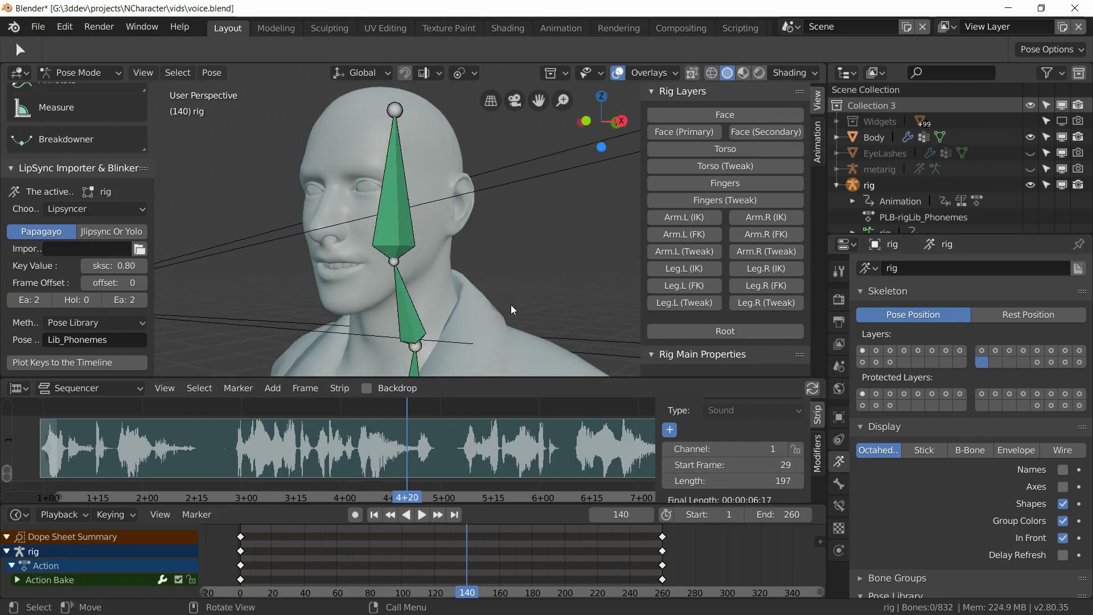
left_click(996, 363)
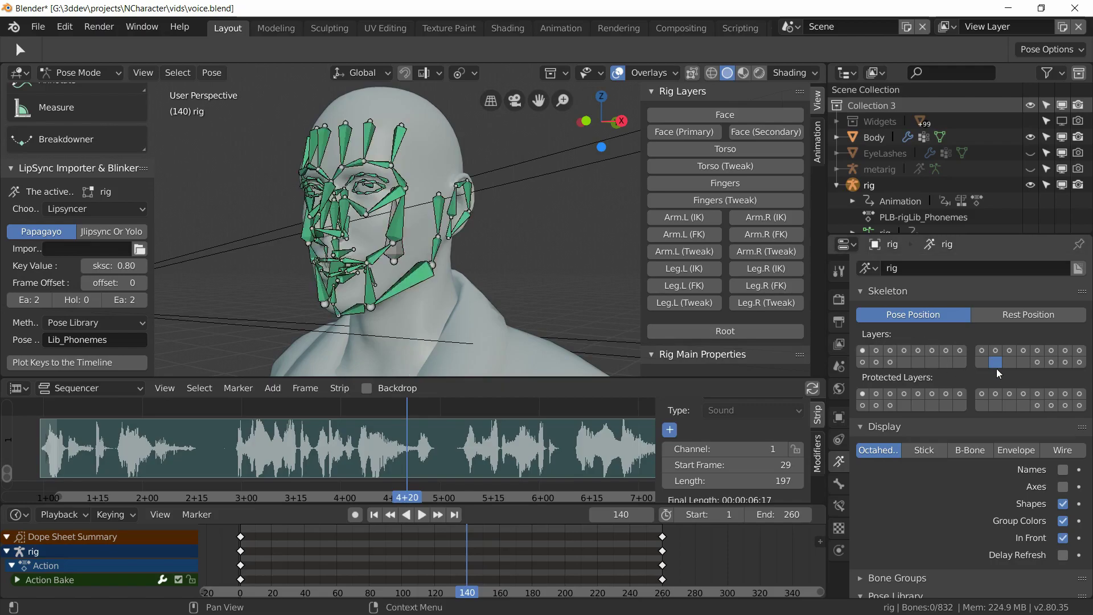
mouse_move(453, 302)
middle_mouse_down()
mouse_move(413, 309)
mouse_move(455, 310)
mouse_move(432, 316)
mouse_move(446, 319)
mouse_move(555, 307)
mouse_move(440, 310)
middle_mouse_up()
left_click(416, 249)
mouse_move(416, 260)
middle_mouse_down()
mouse_move(468, 276)
mouse_move(483, 267)
mouse_move(399, 253)
middle_mouse_up()
middle_click_drag(398, 159, 388, 245)
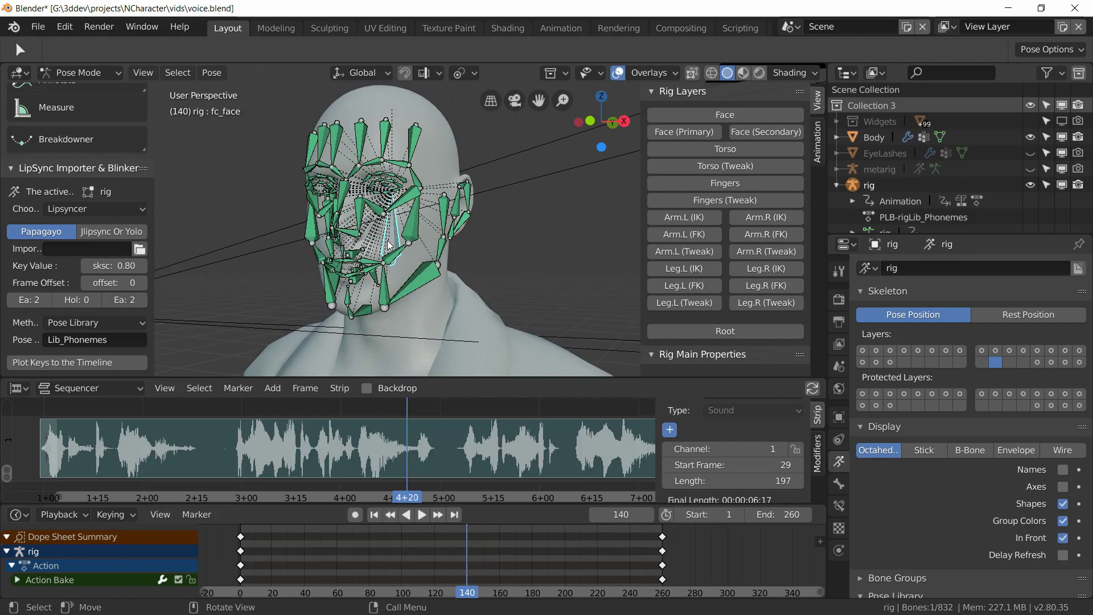
Examine the fc_face bone's relationship lines to the facial bones from several angles, and save the file
middle_click_drag(388, 323, 408, 255)
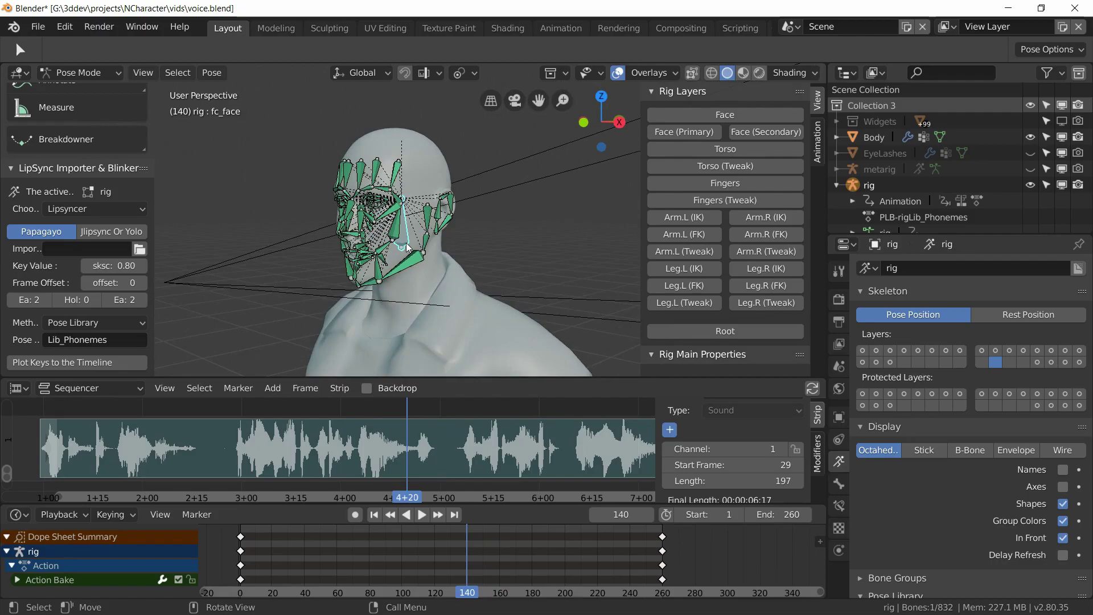
mouse_move(379, 293)
middle_mouse_down()
mouse_move(421, 289)
mouse_move(384, 281)
middle_mouse_up()
middle_click_drag(232, 253, 245, 287)
middle_click_drag(417, 279, 473, 275)
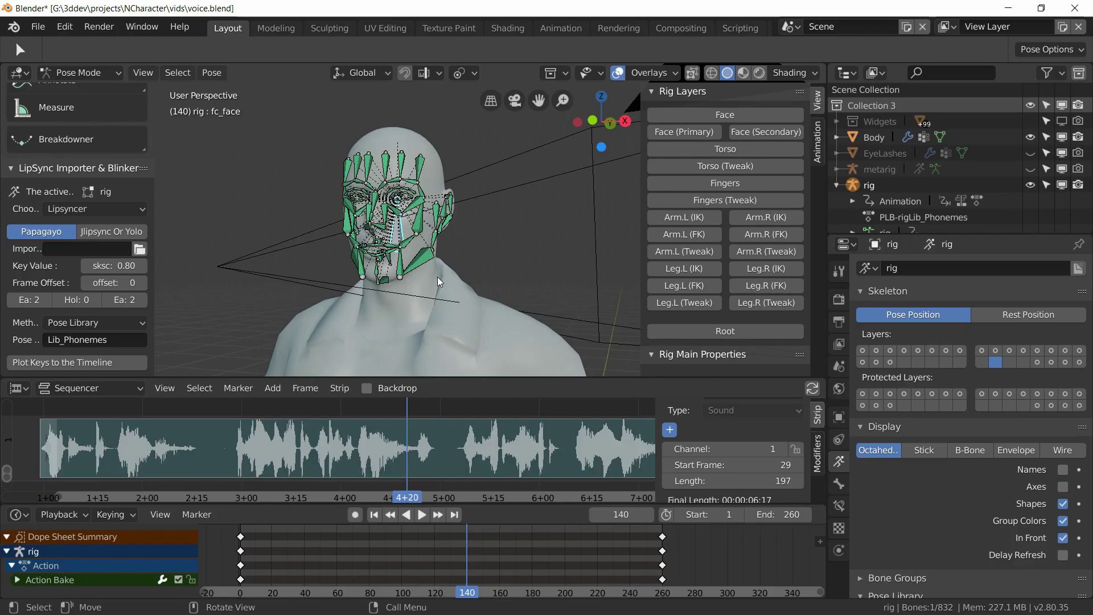
scroll(442, 302, "up", 6)
middle_click_drag(441, 303, 410, 299)
scroll(397, 305, "down", 5)
key("ctrl+s")
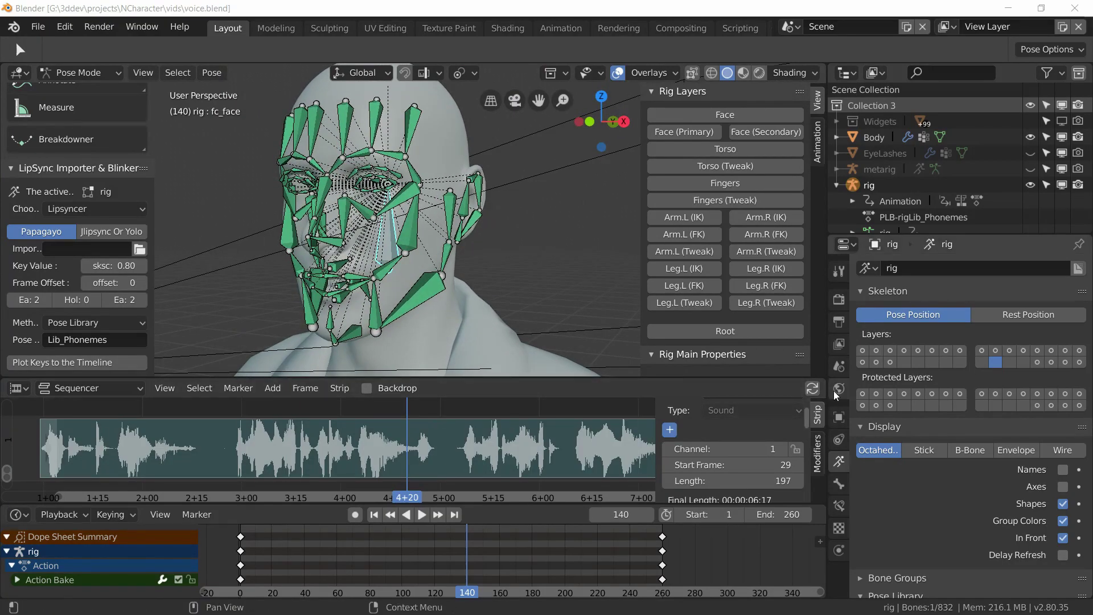
Show the Face control layer and hide the layer with the facial deformation bones
left_click(733, 124)
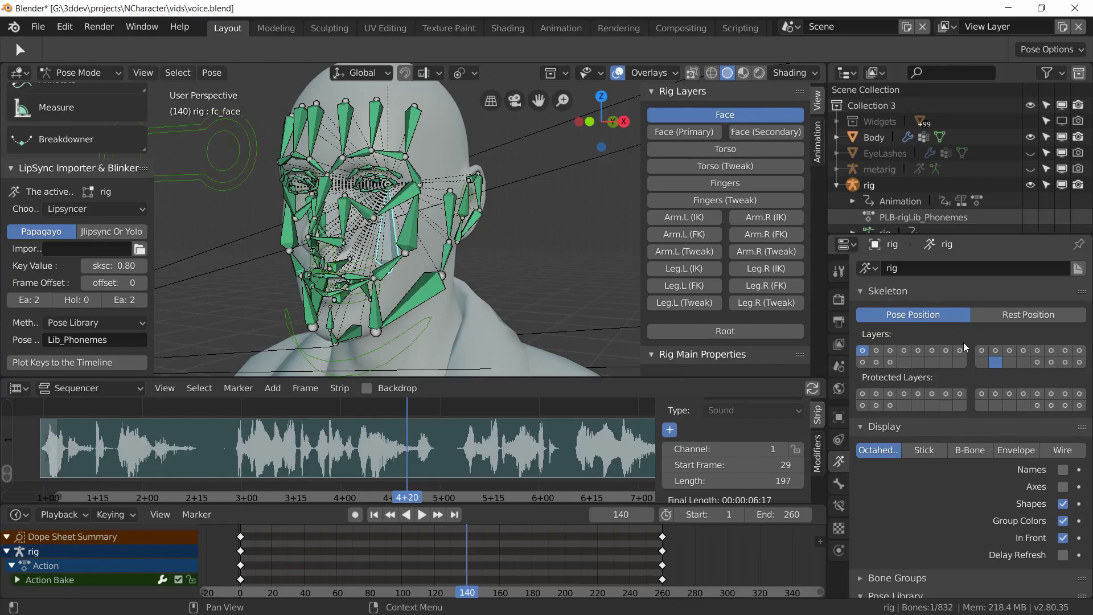
left_click(996, 363)
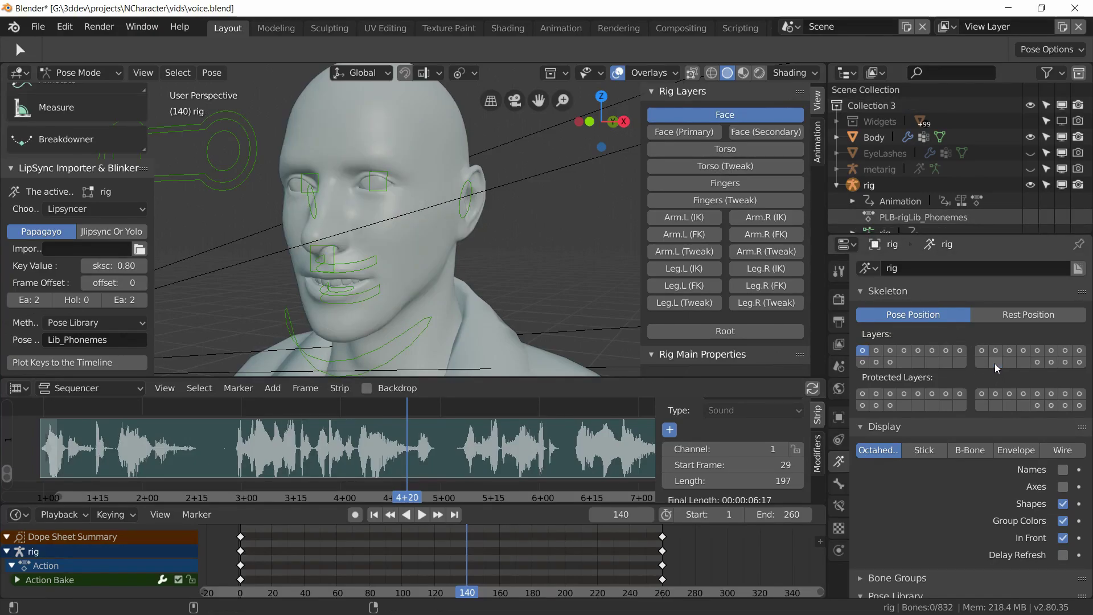
Select the eyes control in front of the face and test moving it
middle_click_drag(333, 257, 317, 257)
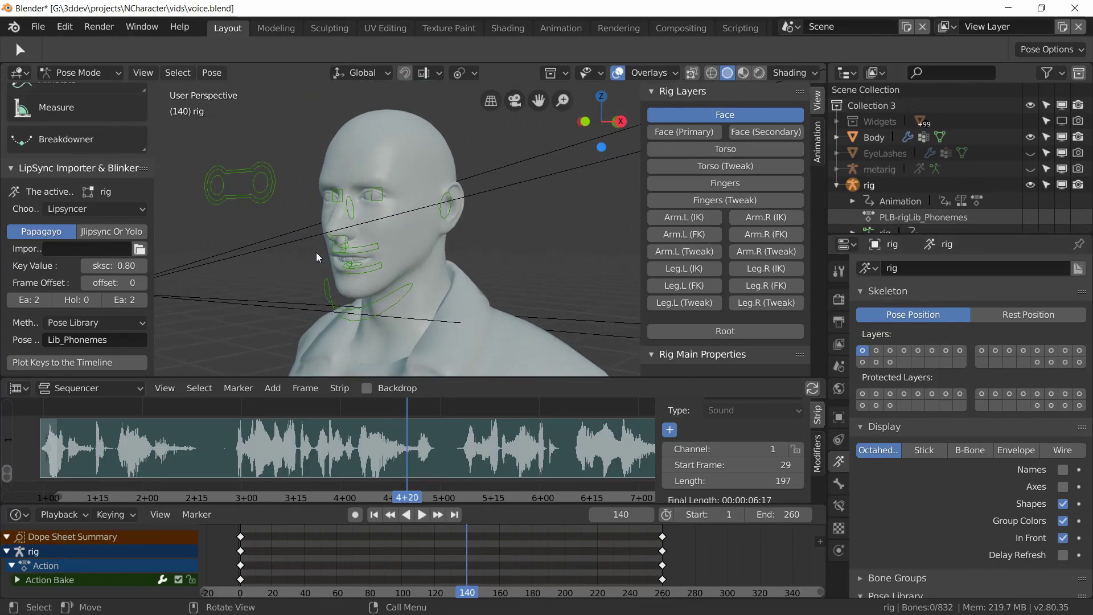
left_click(226, 193)
middle_click_drag(227, 194, 289, 205)
left_click(315, 189)
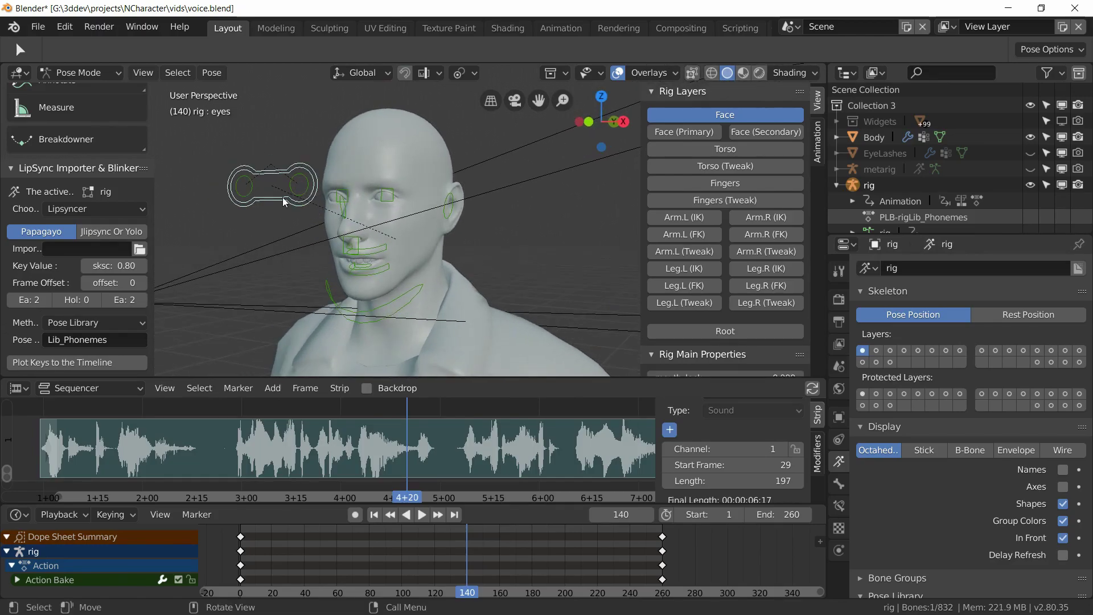
key("g")
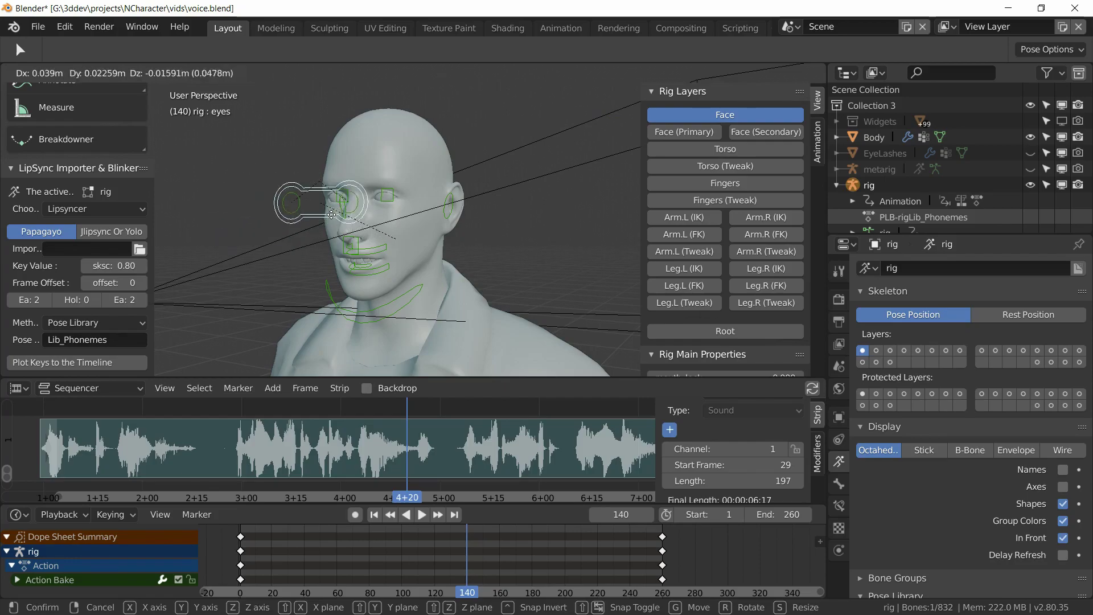
left_click(236, 182)
Select the nose_master control below the nose and try moving it
middle_click_drag(237, 183, 358, 247)
scroll(359, 247, "up", 4)
left_click(343, 259)
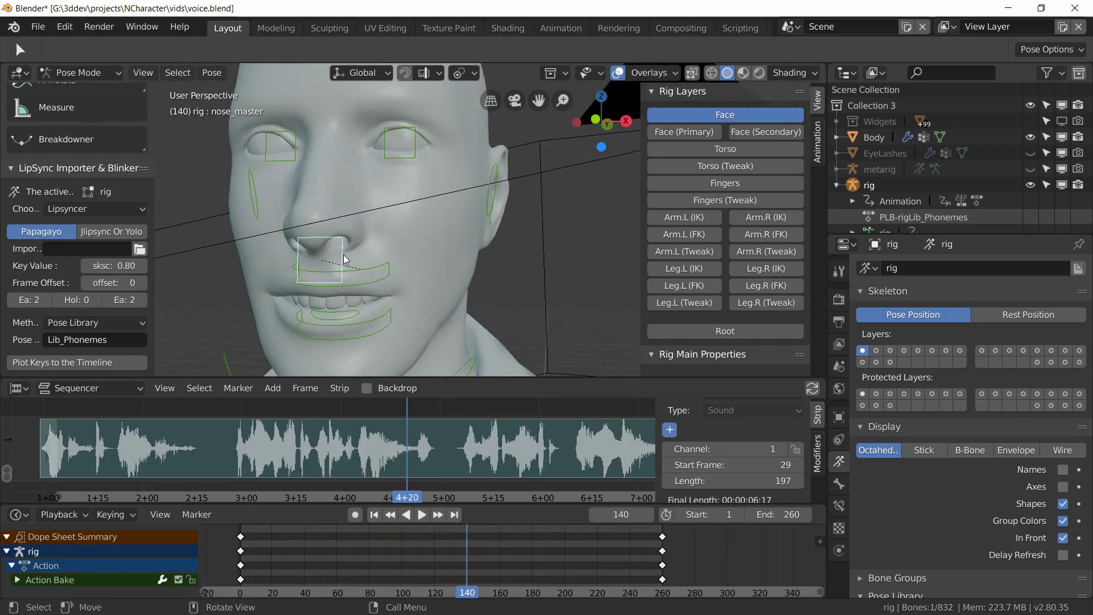
key("g")
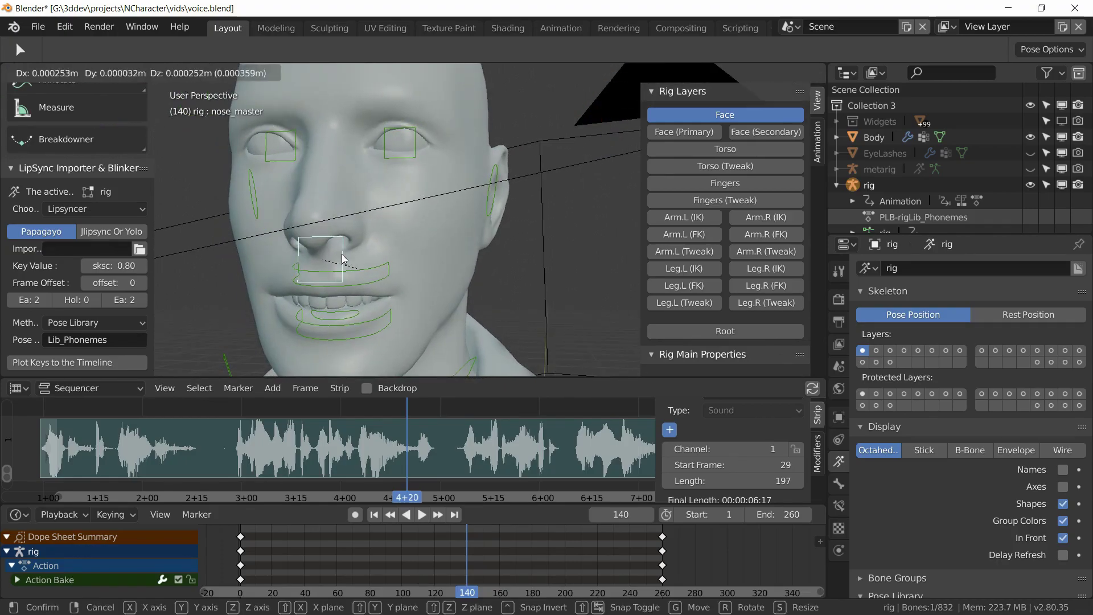
right_click(343, 254)
scroll(457, 281, "down", 1)
middle_click_drag(457, 280, 424, 279)
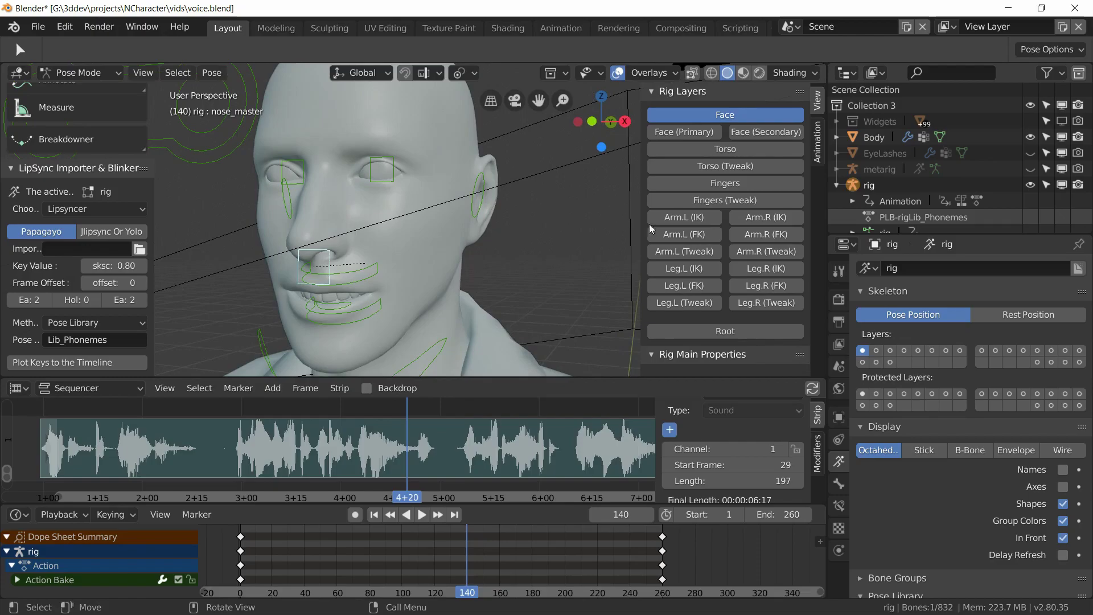
Show the Face (Primary) control layer and look closely at its controls around the face
left_click(679, 132)
middle_click_drag(334, 303, 314, 297)
scroll(361, 190, "up", 1)
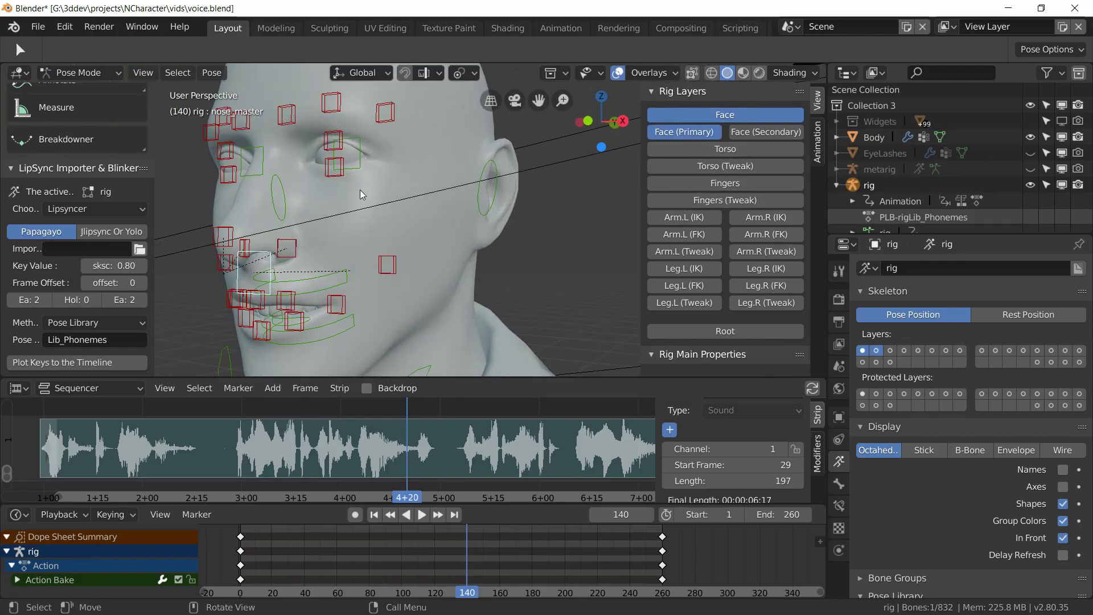
scroll(331, 226, "down", 4)
scroll(332, 229, "up", 3)
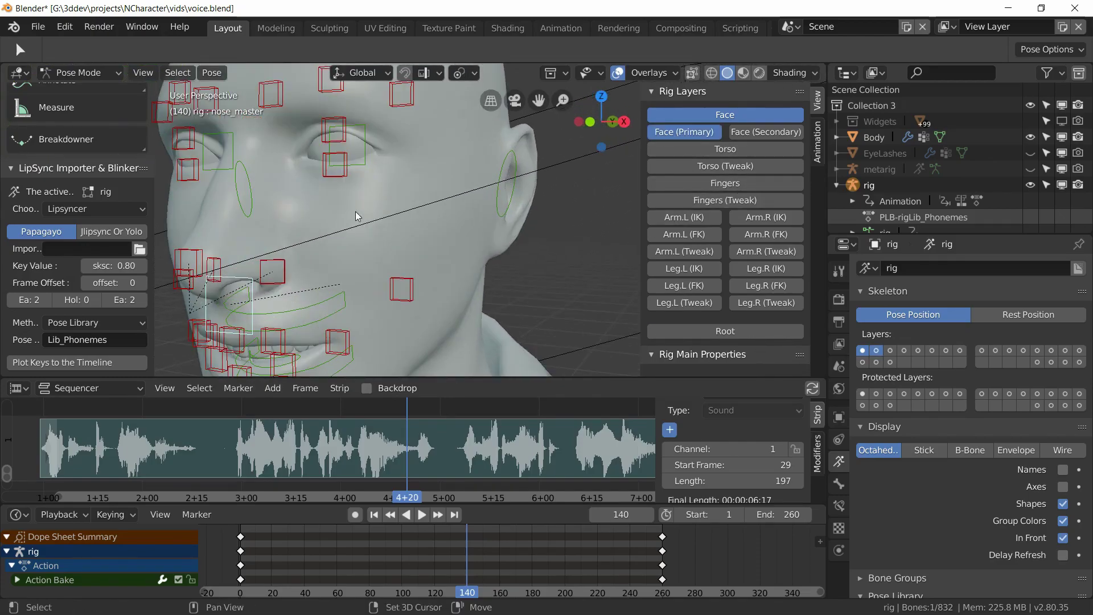
scroll(385, 179, "up", 2)
Select the upper eyelid control lid.T.L.002 and try moving it down to close the eye
left_click(379, 195)
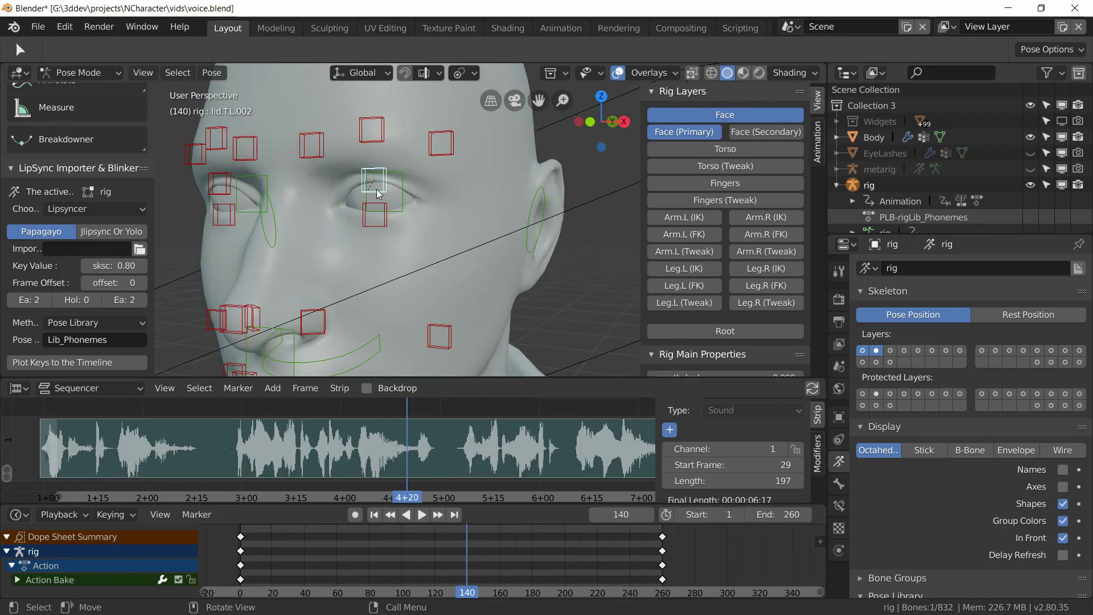
key("g")
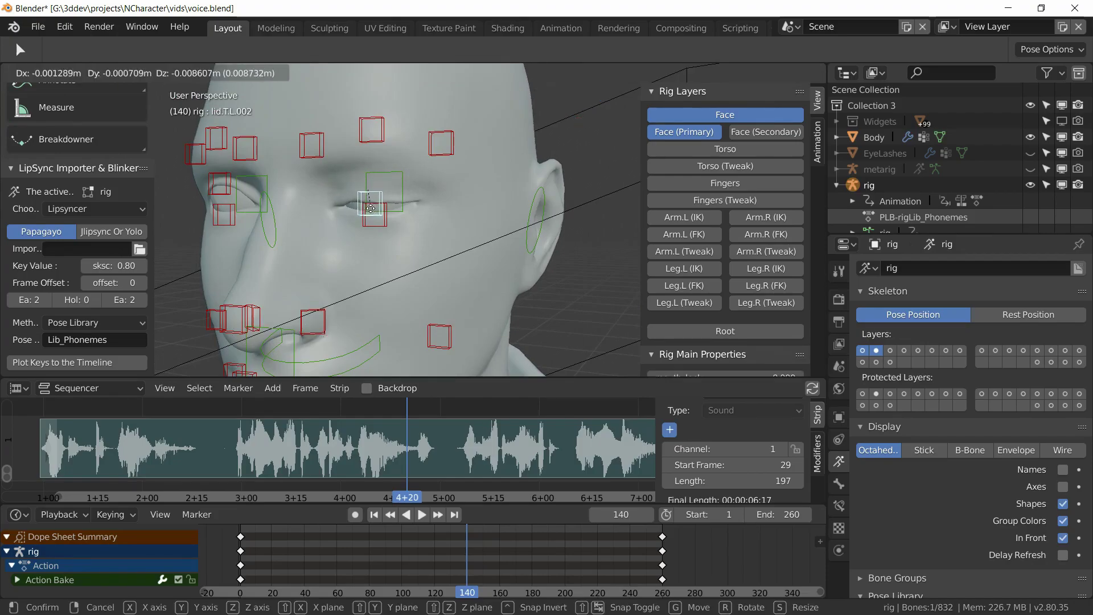
right_click(370, 207)
scroll(365, 254, "down", 4)
scroll(370, 201, "up", 4)
scroll(383, 200, "down", 4)
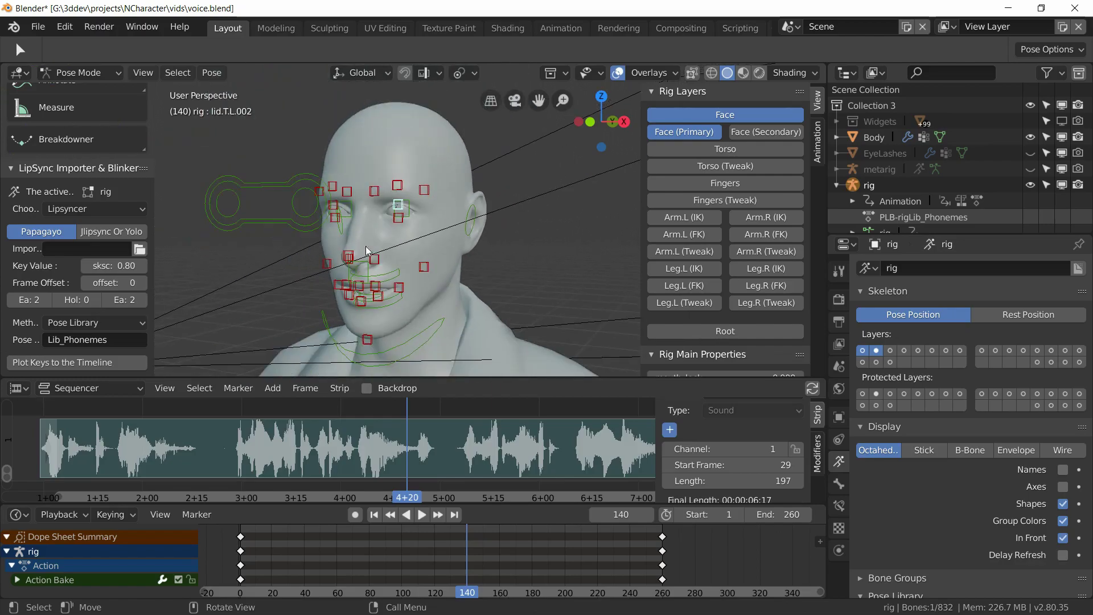
Examine the primary face controls from several angles and turn on the Face (Secondary) control layer
middle_click_drag(407, 257, 397, 256)
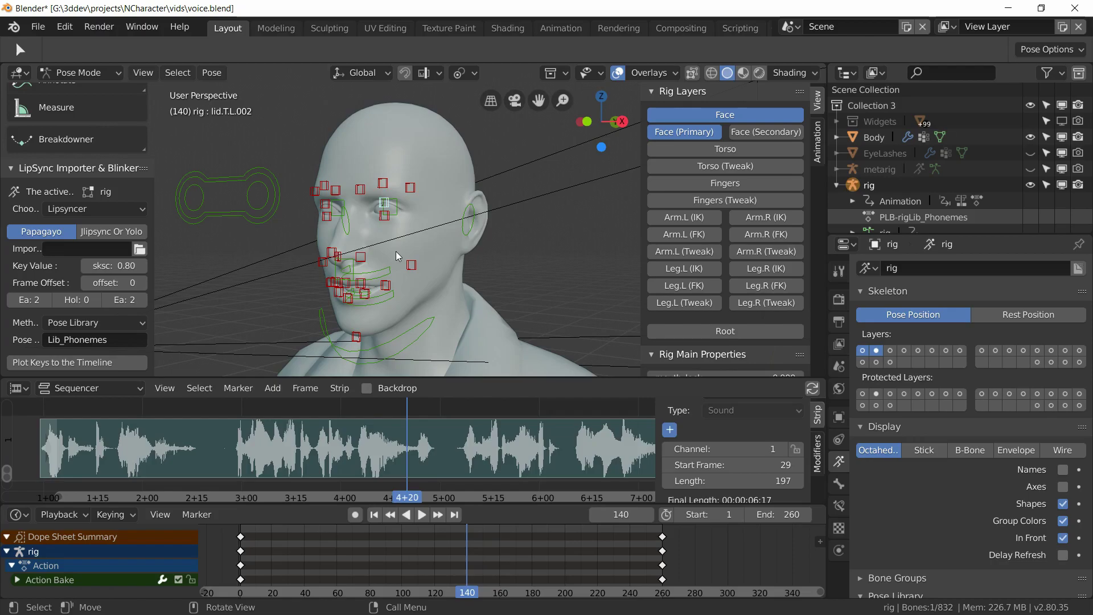
middle_click_drag(397, 256, 414, 255)
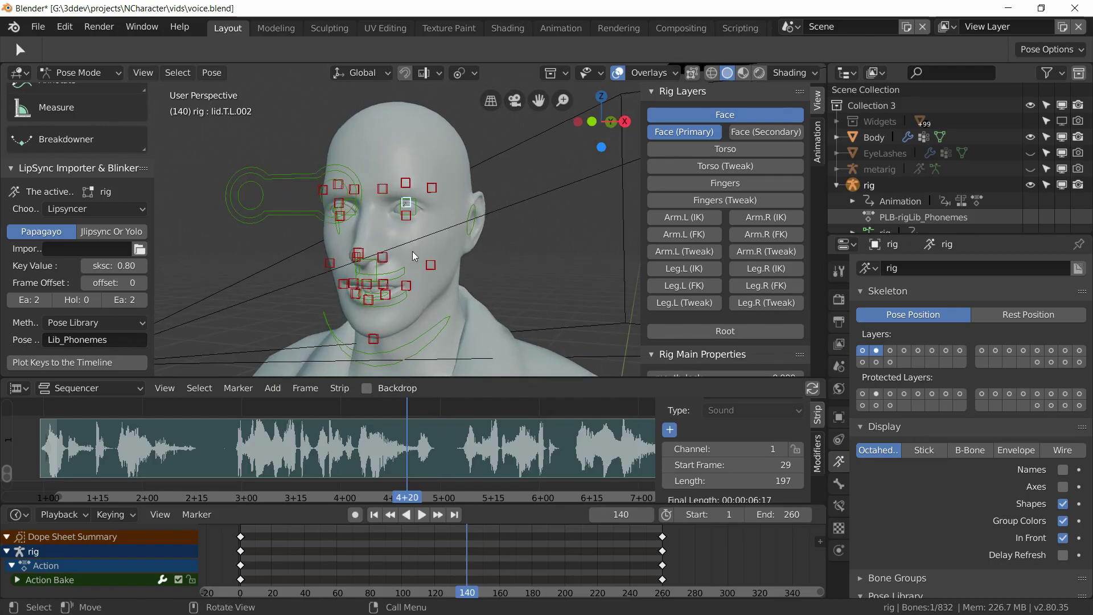
mouse_move(413, 281)
middle_mouse_down()
mouse_move(390, 278)
mouse_move(411, 277)
middle_mouse_up()
scroll(402, 280, "up", 2)
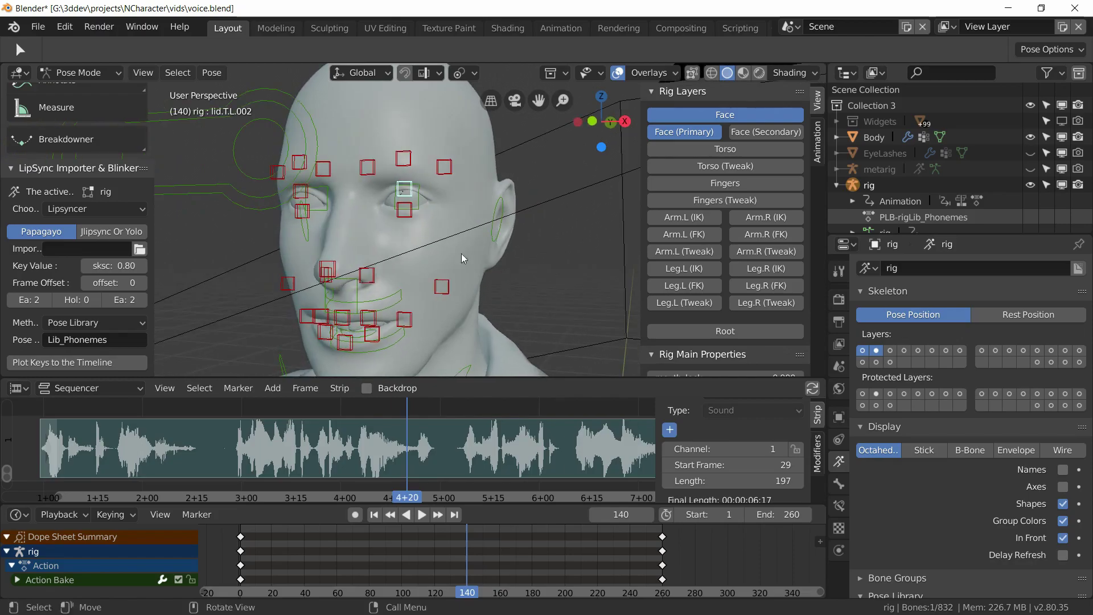
left_click(750, 133)
middle_click_drag(501, 240, 482, 280)
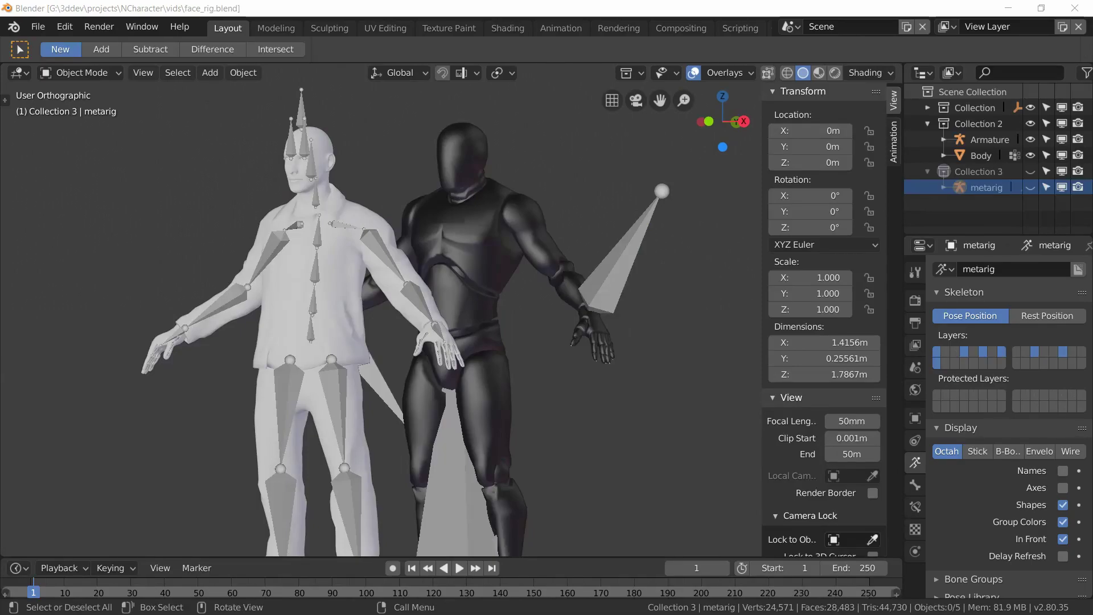
In face_rig.blend, select the Body mesh, hide the first Collection and show Collection 3 with the metarig
left_click(378, 237)
middle_click_drag(343, 275, 411, 306)
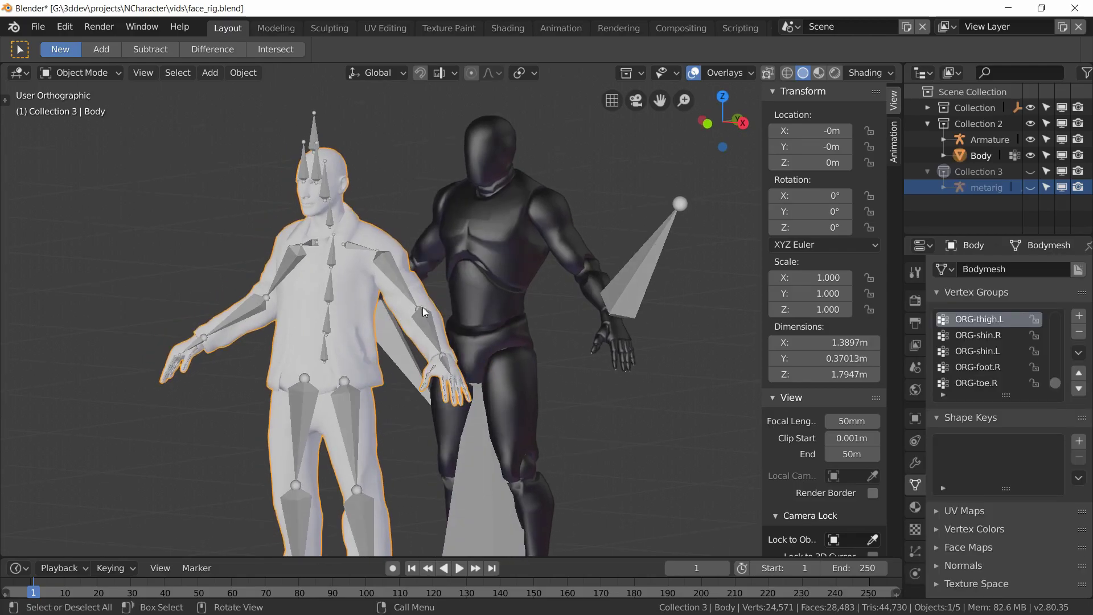
left_click(1031, 108)
left_click(1030, 171)
middle_click_drag(525, 381, 572, 357, "shift")
middle_click_drag(571, 357, 585, 384, "shift")
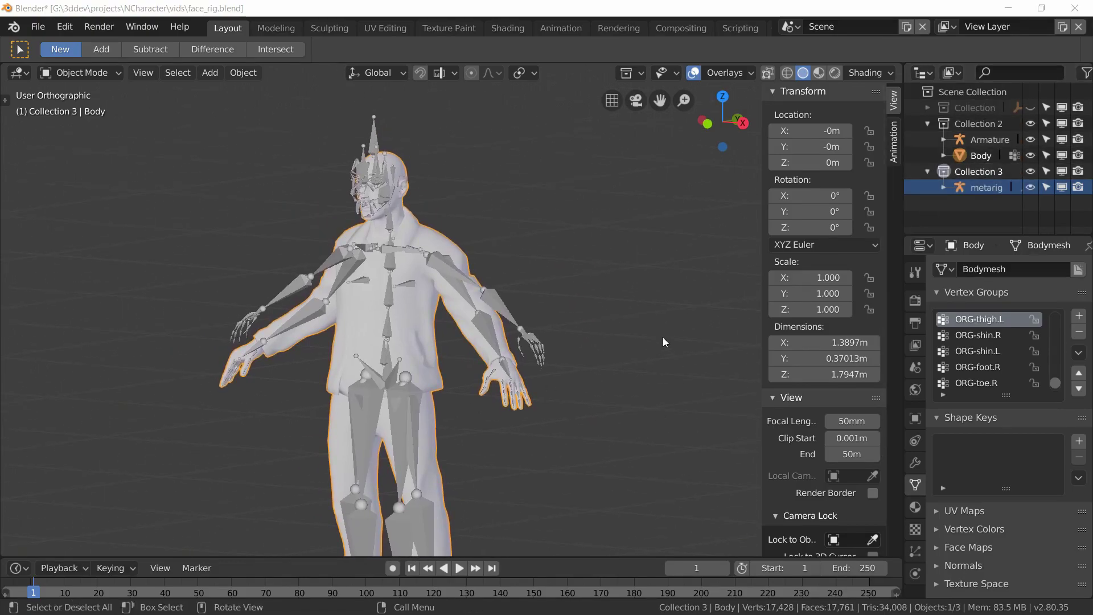
For the metarig's Uefy options, turn off Remove Face, turn on Second Twist, and enable Face for the generated rig
left_click(506, 298)
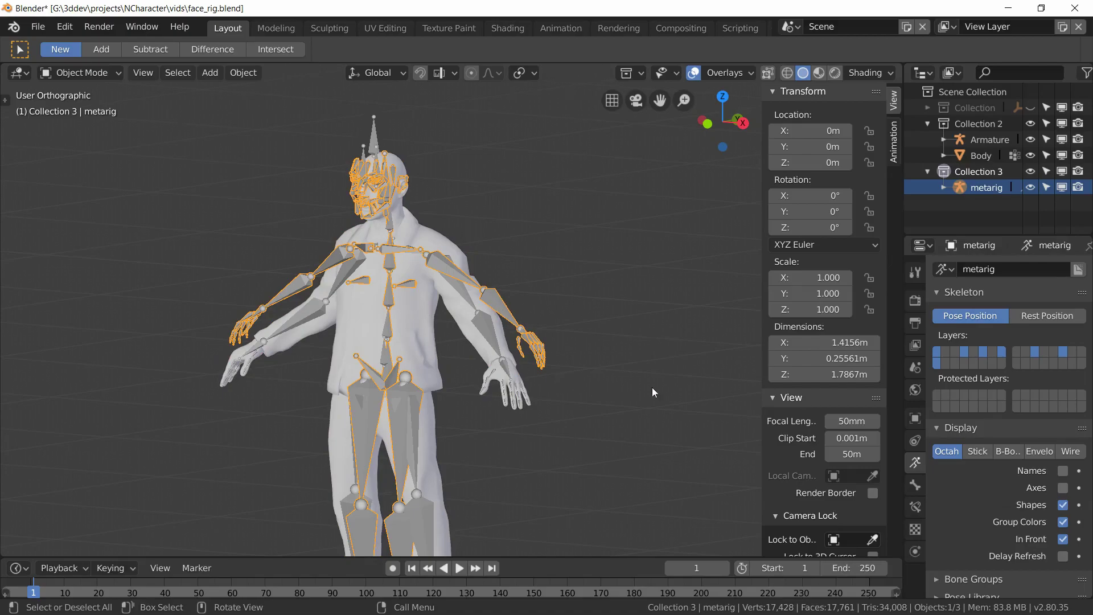
scroll(992, 476, "down", 20)
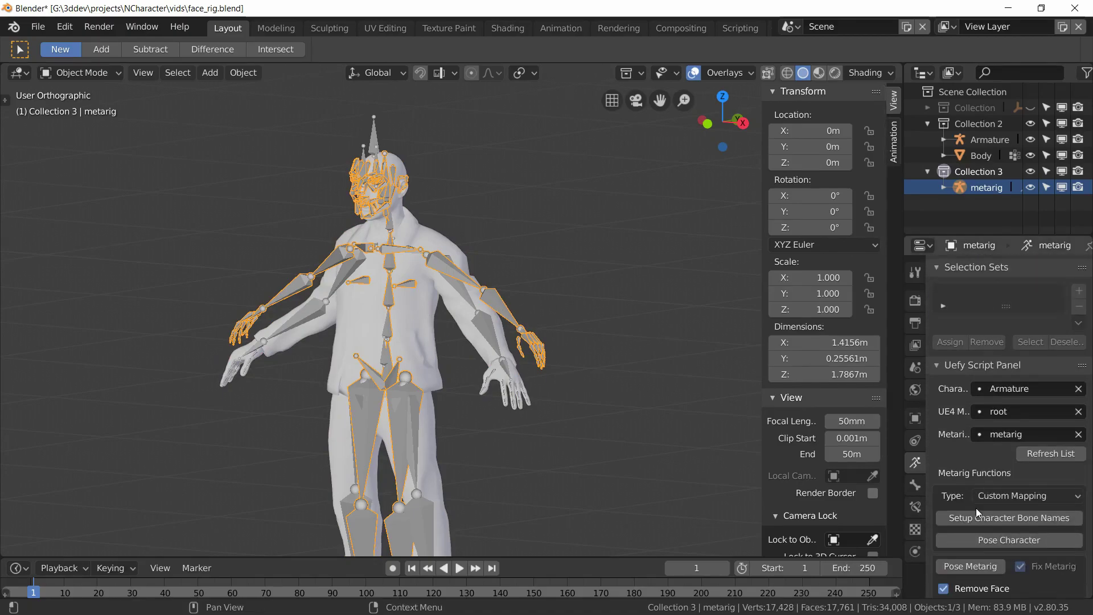
scroll(975, 507, "down", 5)
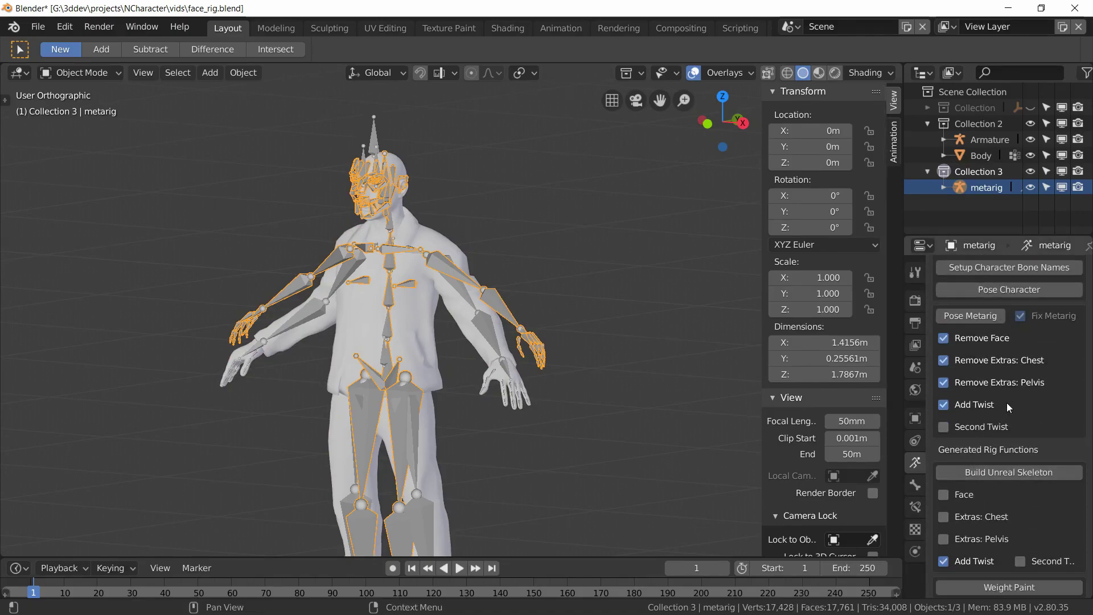
left_click(945, 339)
left_click(946, 431)
scroll(986, 389, "down", 1)
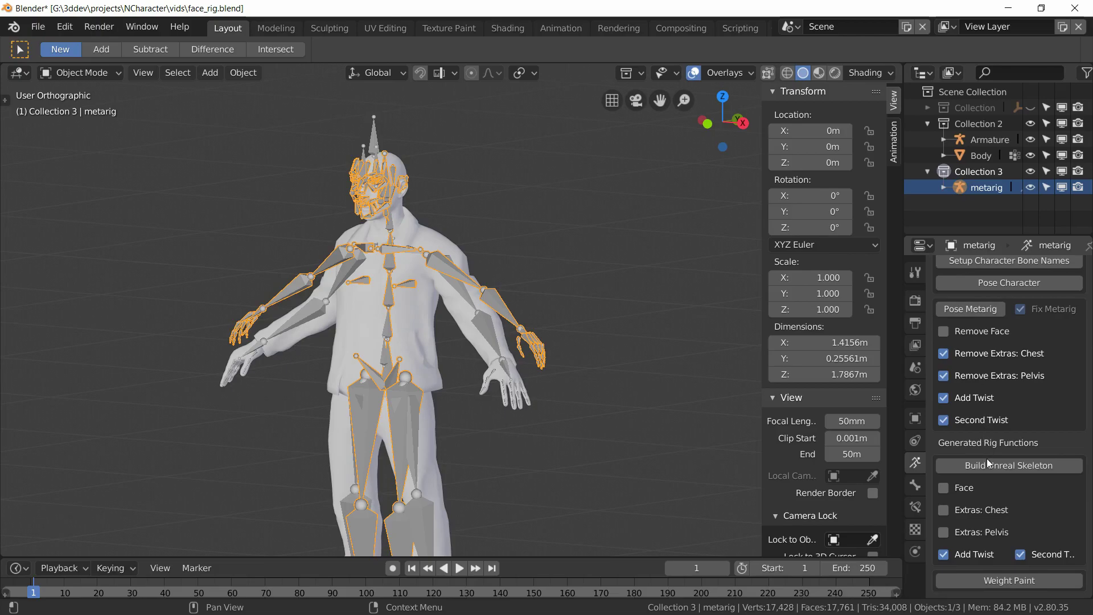
left_click(943, 488)
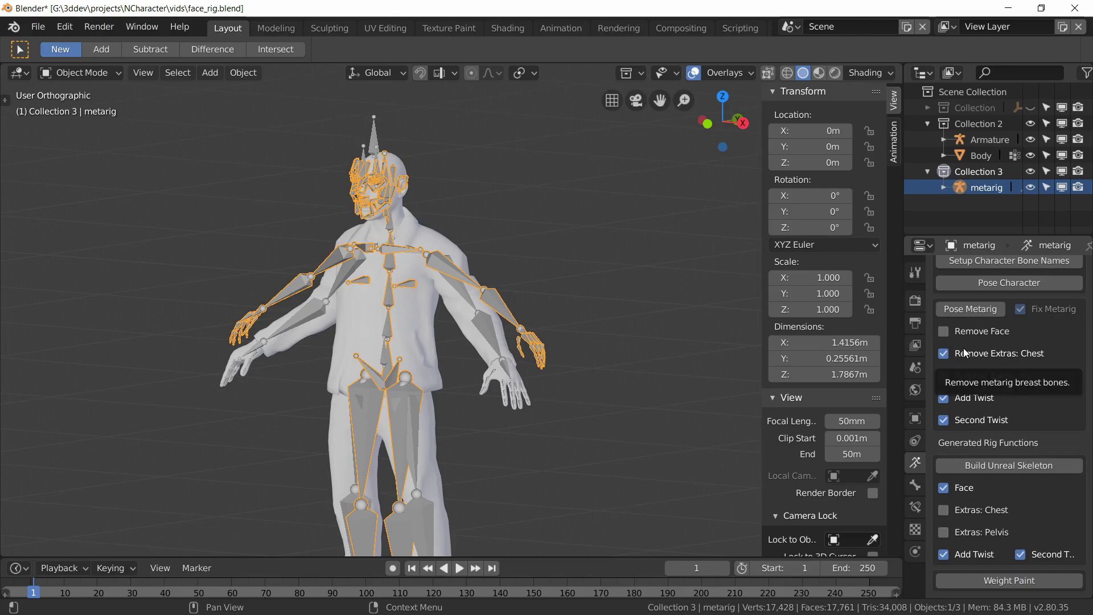
Check the Uefy character, UE4 mannequin and metarig assignments, and run Pose Metarig
mouse_move(503, 304)
middle_mouse_down()
mouse_move(516, 303)
mouse_move(505, 304)
middle_mouse_up()
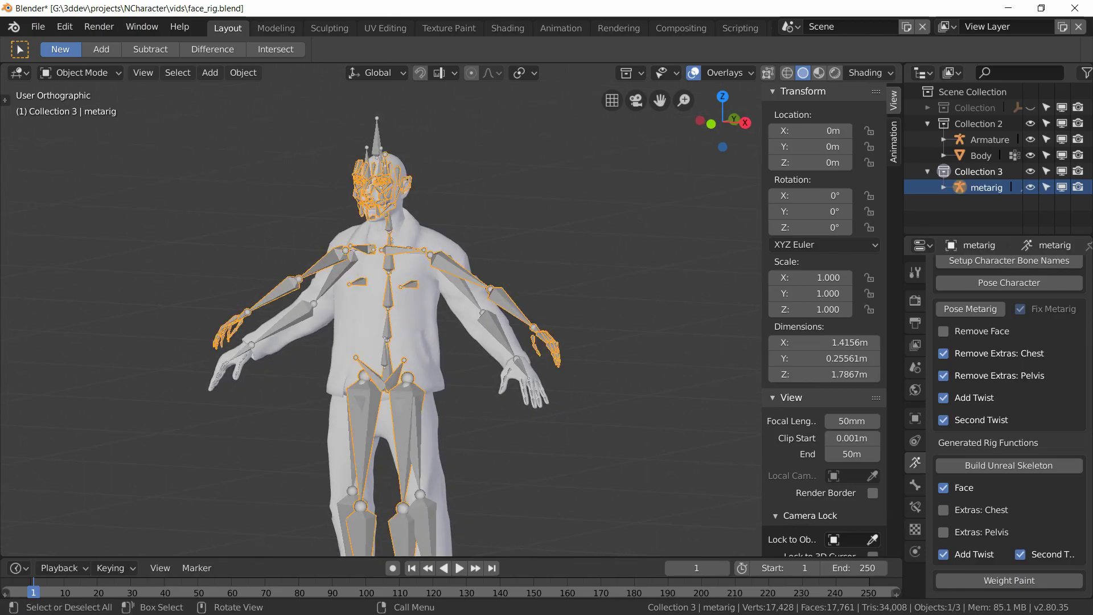
scroll(991, 374, "up", 6)
scroll(997, 395, "up", 1)
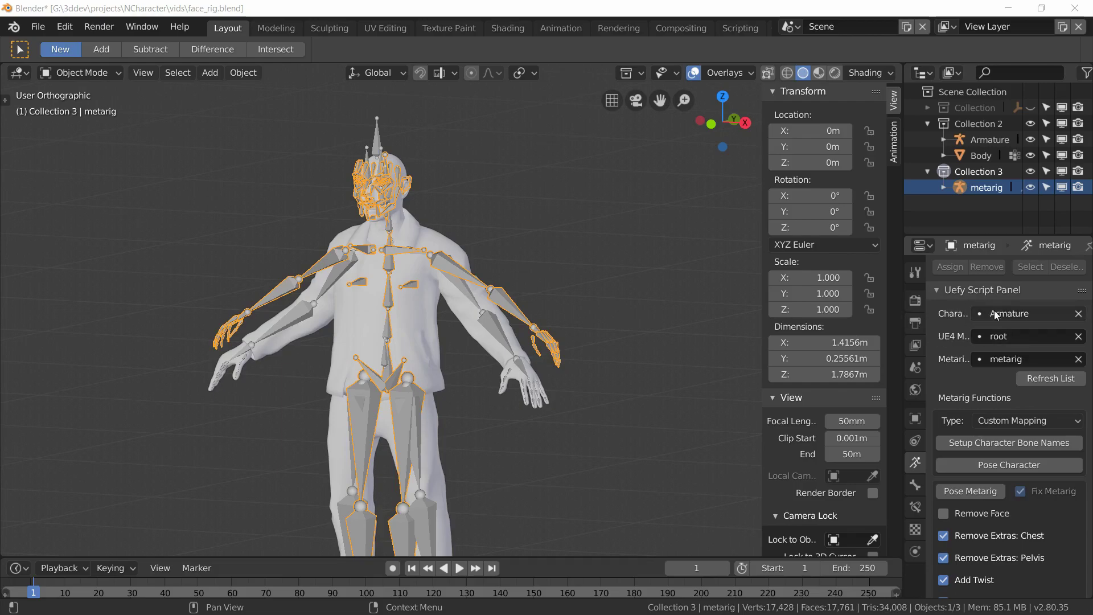
scroll(1000, 385, "down", 2)
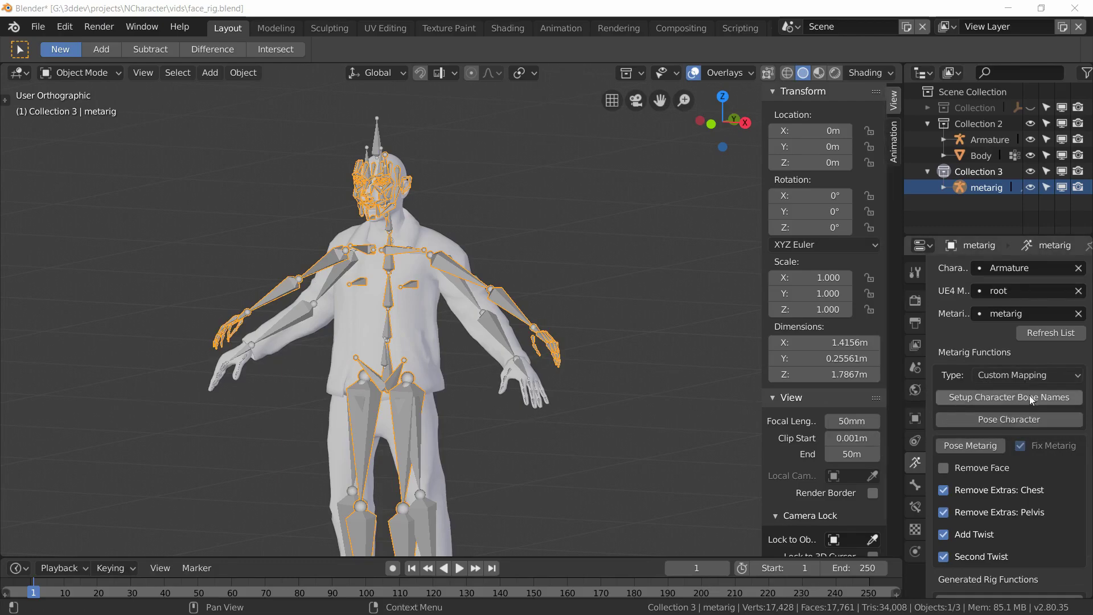
left_click(961, 446)
Examine in side view how the posed metarig's face bones line up with the character's head
middle_click_drag(596, 439, 487, 401)
scroll(501, 374, "up", 3)
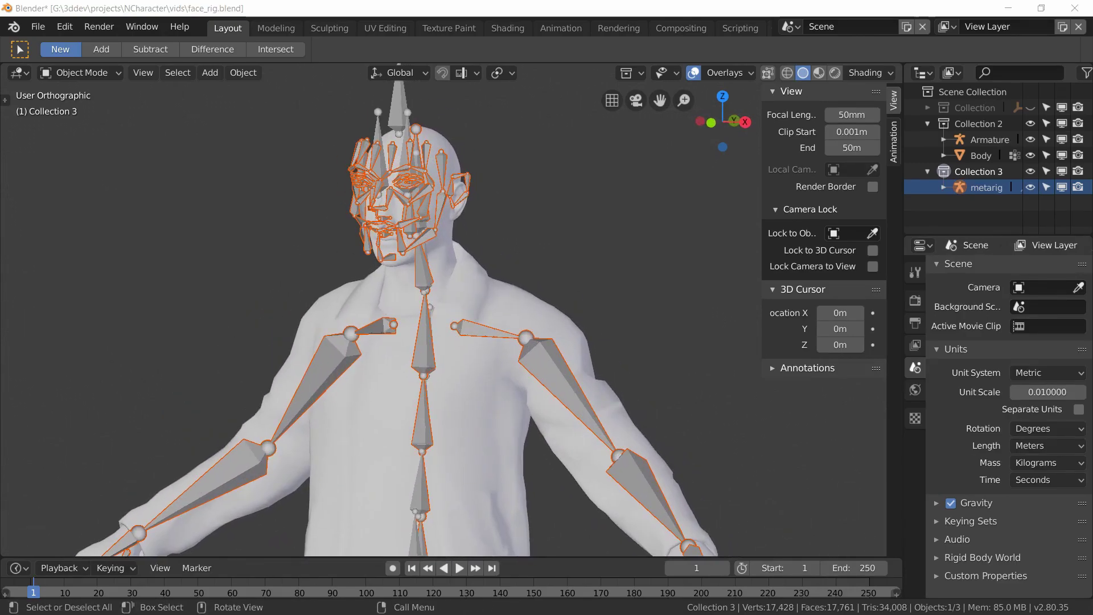
middle_click_drag(405, 403, 453, 378)
scroll(443, 319, "up", 2)
middle_click_drag(413, 229, 441, 424, "shift")
scroll(462, 369, "up", 2)
scroll(416, 373, "up", 2)
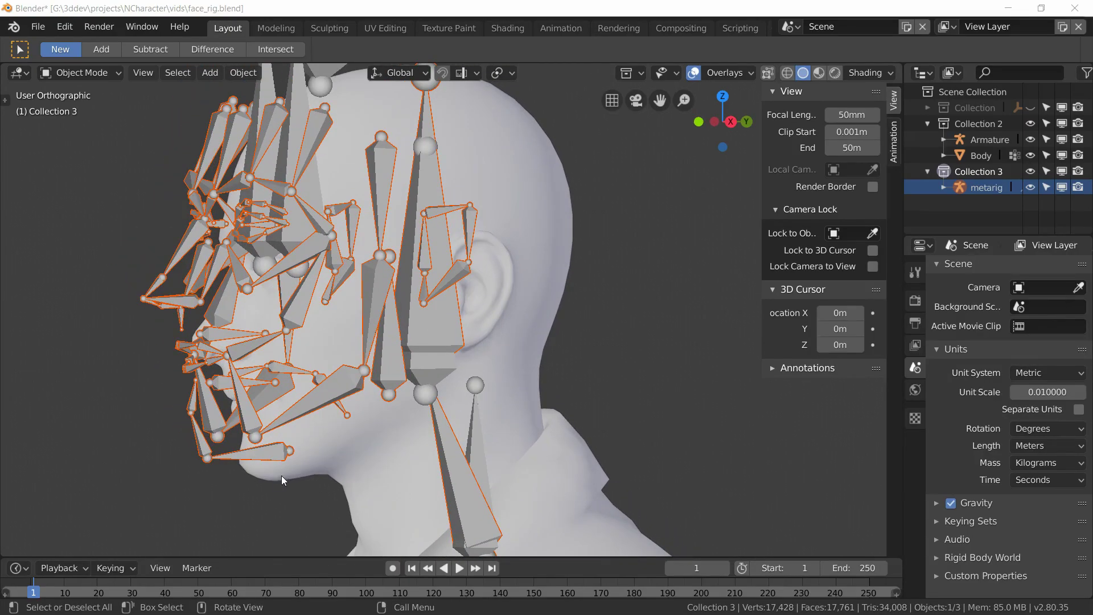
Select the metarig, hide the original Armature, and switch the metarig to Edit Mode
left_click(984, 188)
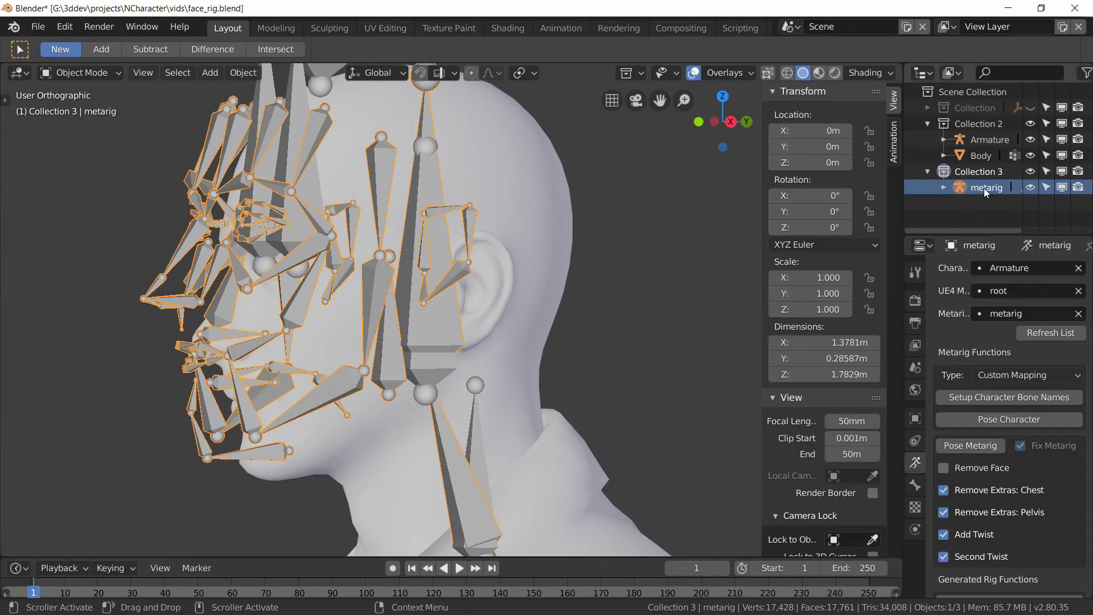
left_click(1031, 140)
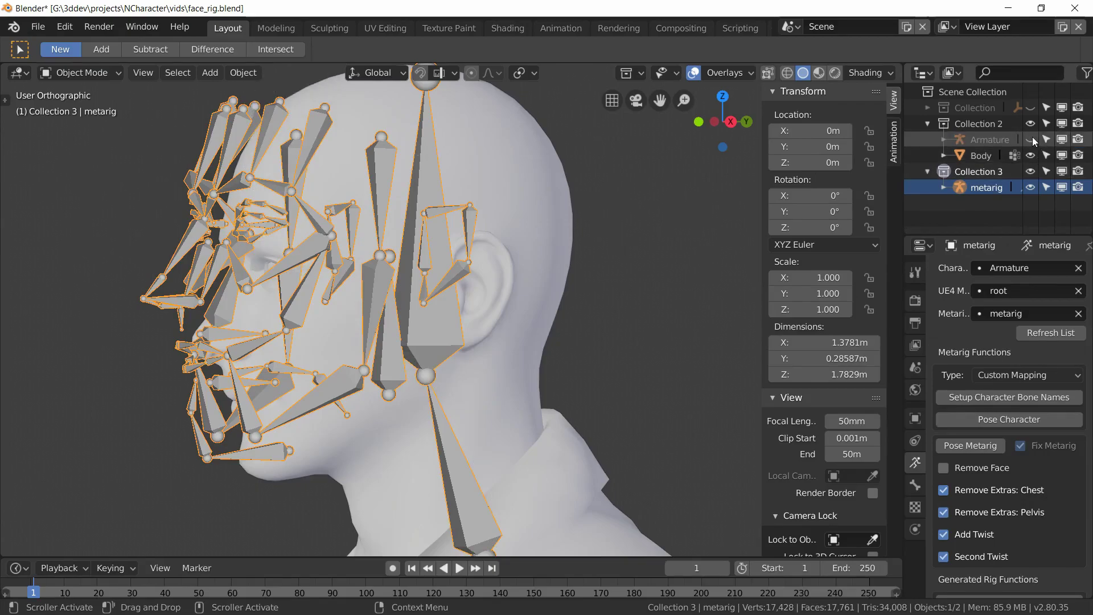
middle_click_drag(496, 404, 479, 343, "shift")
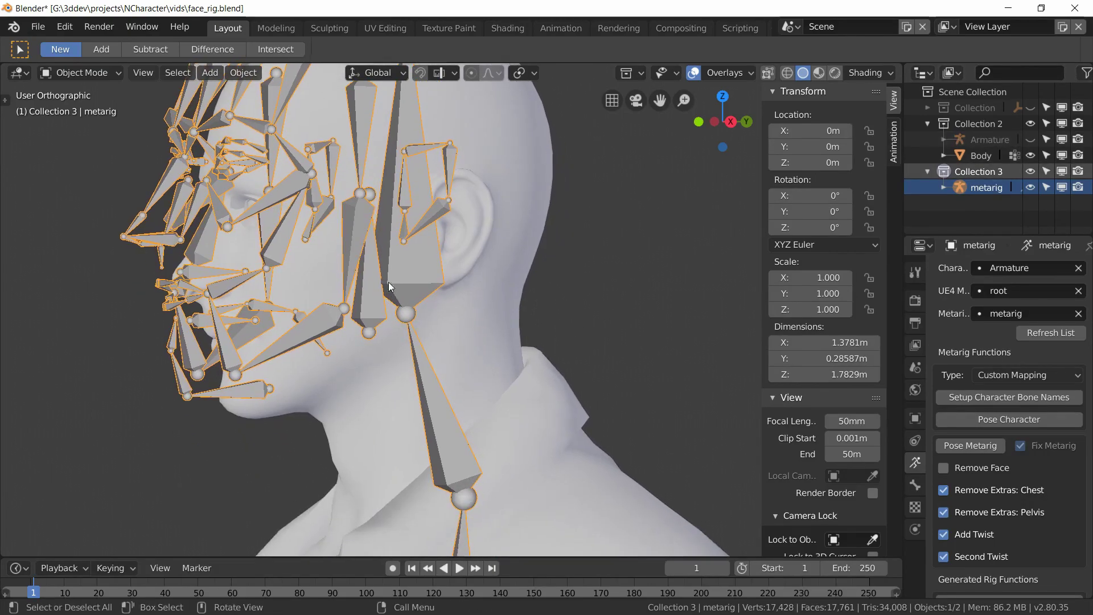
left_click(63, 71)
left_click(77, 105)
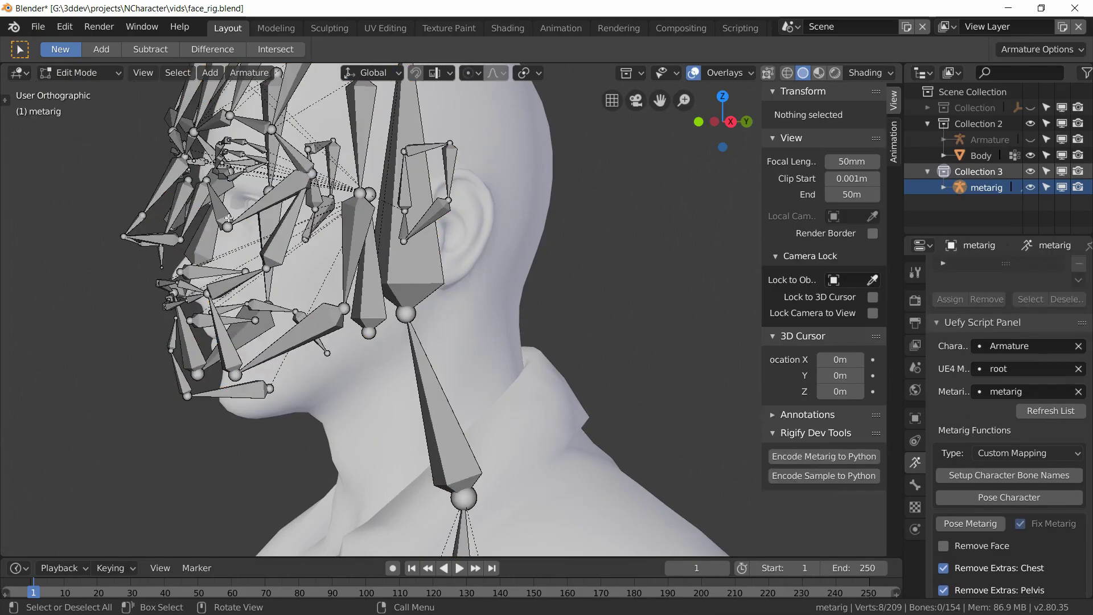
Show only the metarig's first bone layer so that just the face bones are displayed
middle_click_drag(607, 389, 624, 408, "shift")
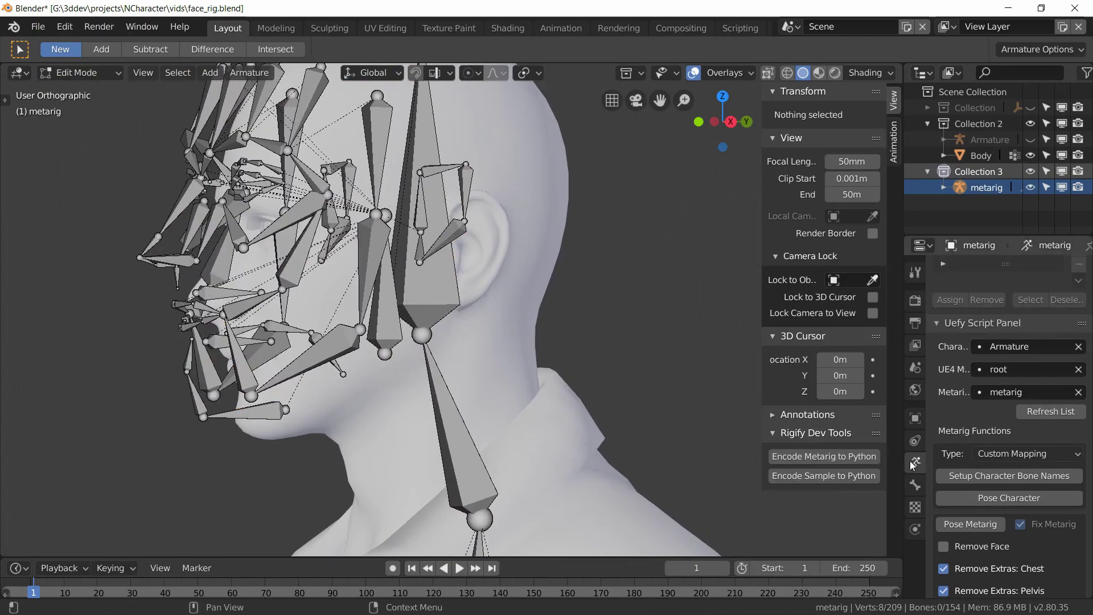
scroll(971, 433, "up", 15)
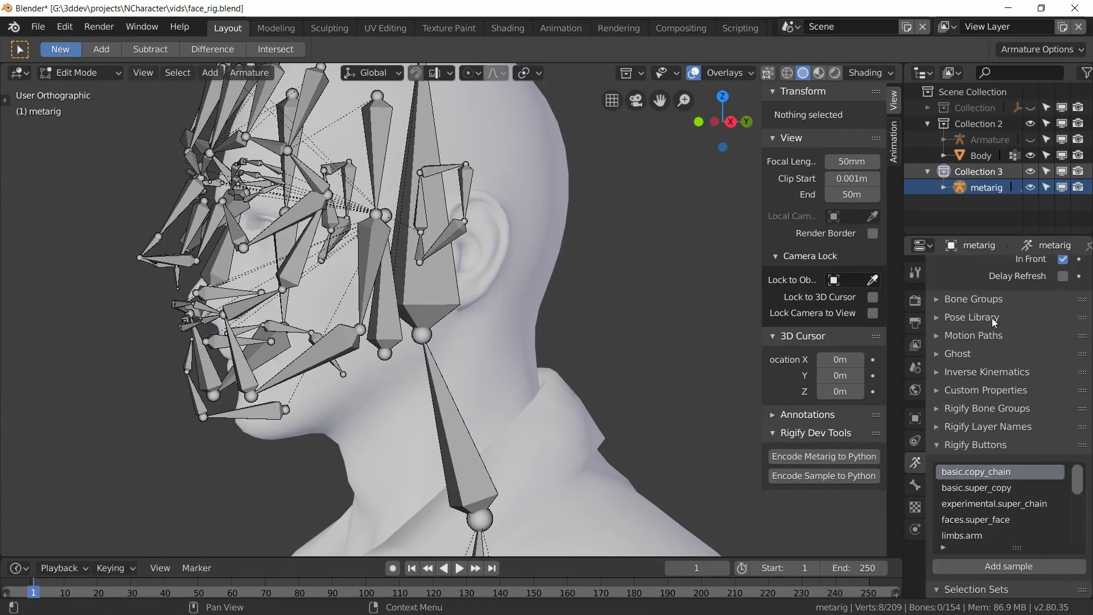
scroll(992, 341, "up", 2)
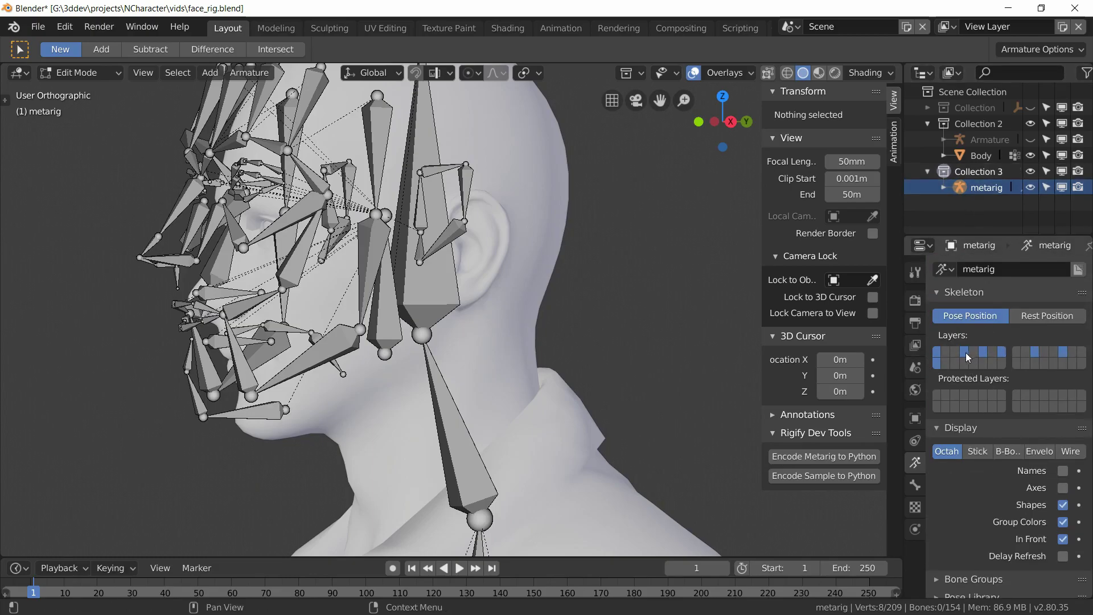
left_click(938, 356)
middle_click_drag(409, 376, 421, 327)
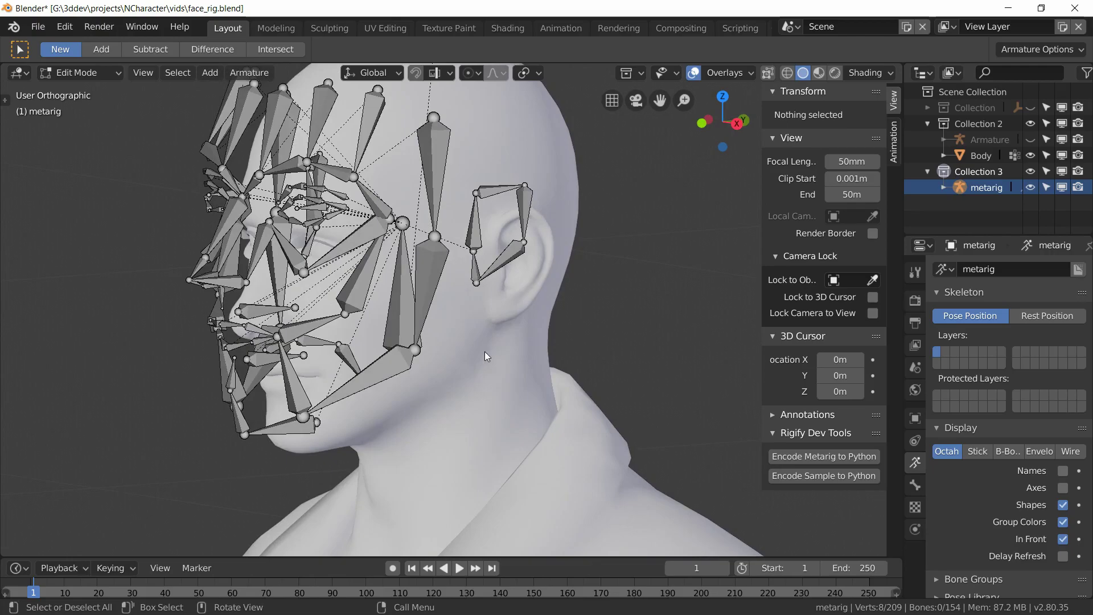
Show all of the metarig's bone layers and snap the 3D cursor to the joint between the neck and head bones
mouse_move(944, 351)
left_mouse_down()
mouse_move(1077, 354)
mouse_move(936, 364)
left_mouse_up()
middle_click_drag(530, 350, 414, 328)
left_click(410, 337)
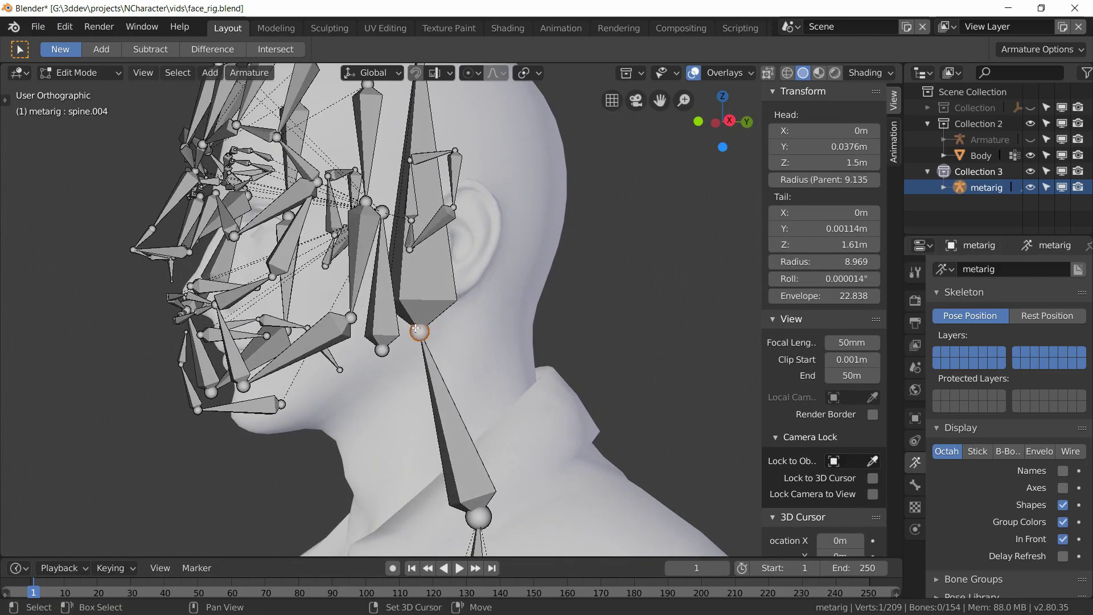
key("shift+s")
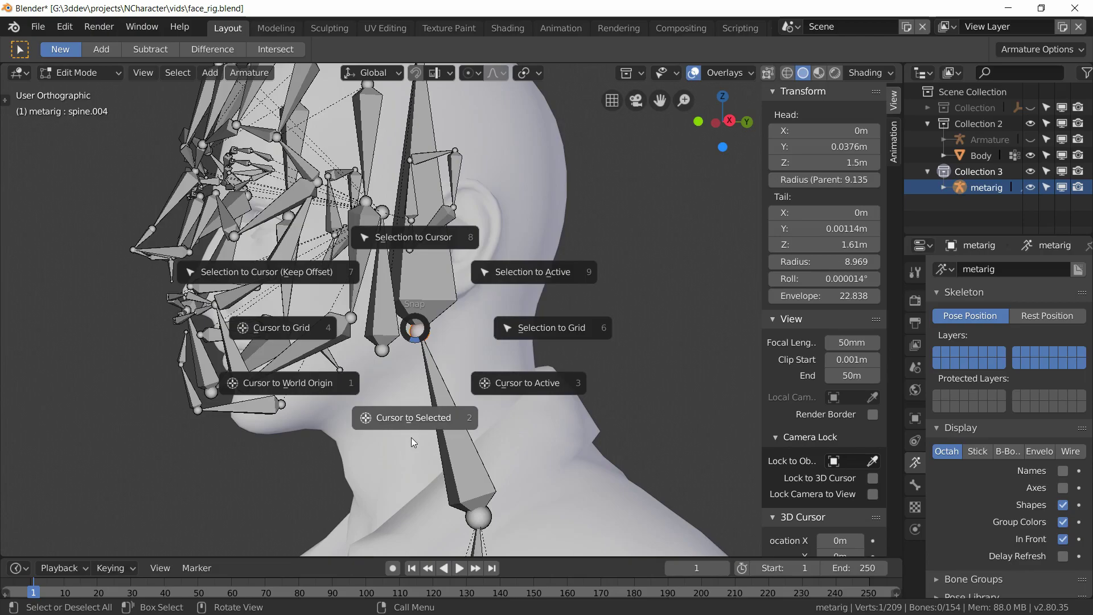
left_click(408, 421)
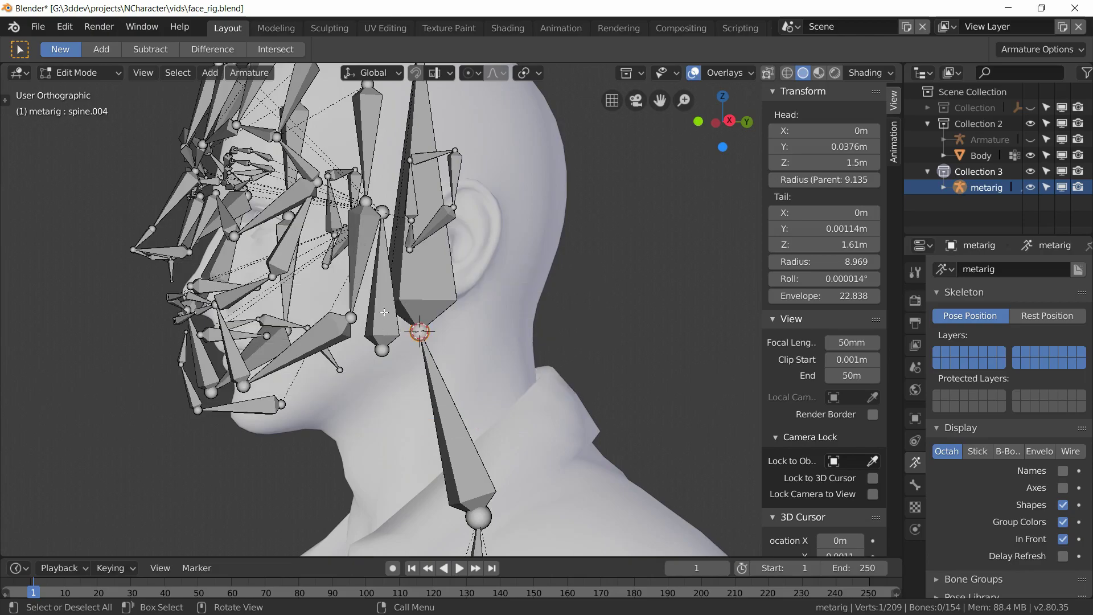
Snap the central face bone to the 3D cursor at the base of the head bone
left_click(384, 313)
key("shift+s")
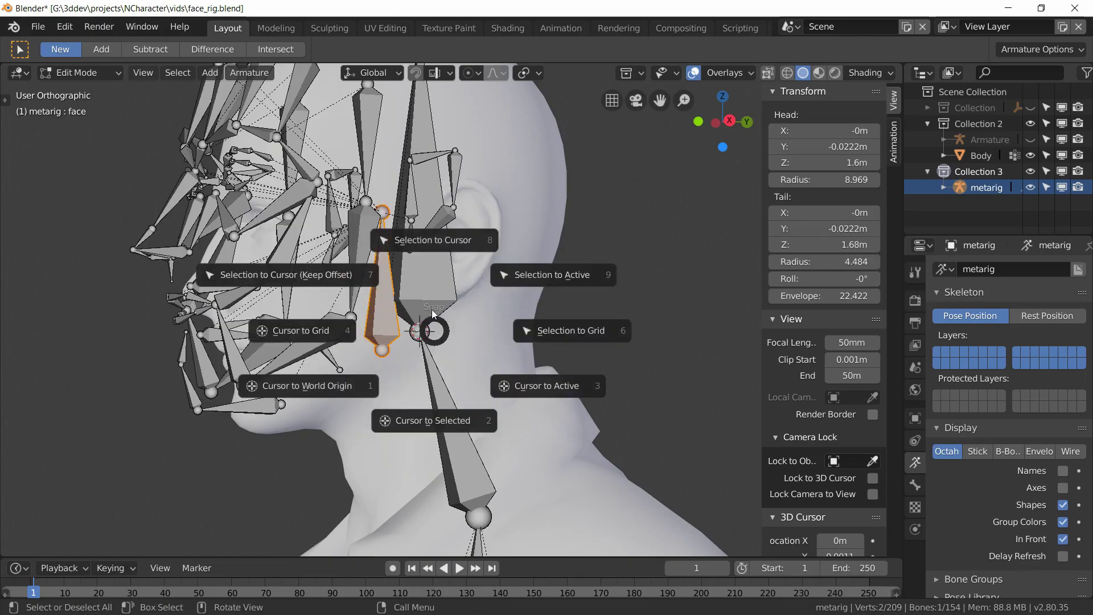
left_click(429, 241)
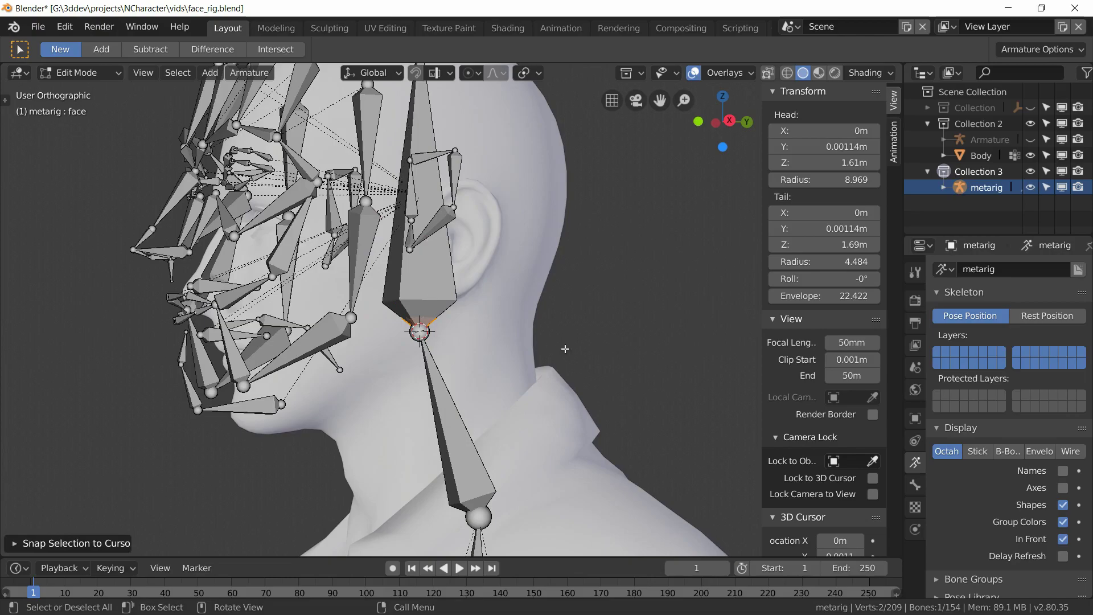
Limit the metarig's display to its first bone layer again and save the file
left_click(938, 356)
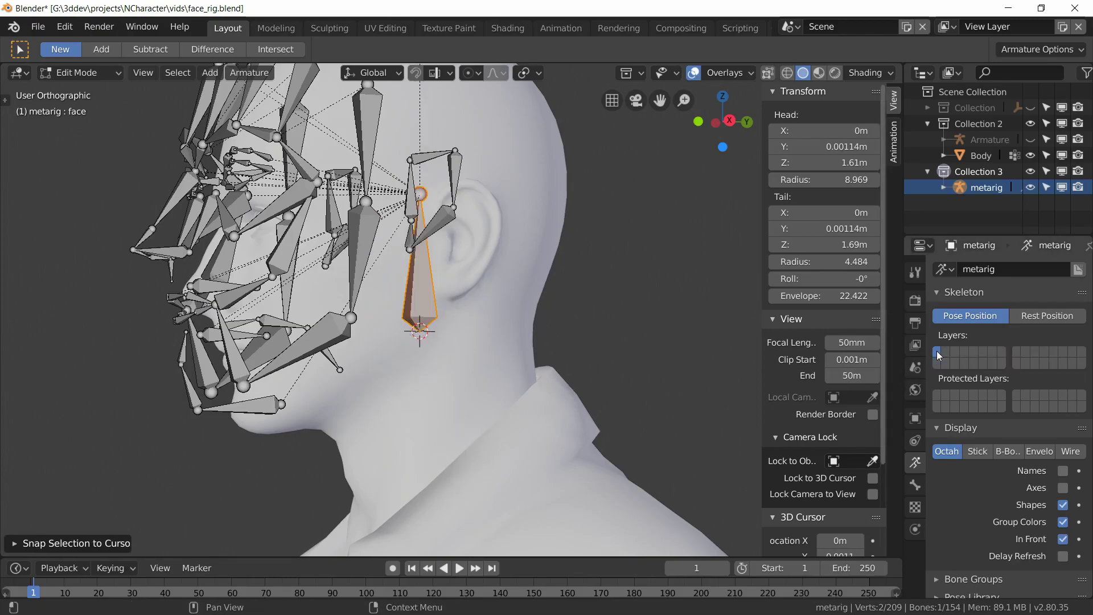
middle_click_drag(485, 347, 453, 311)
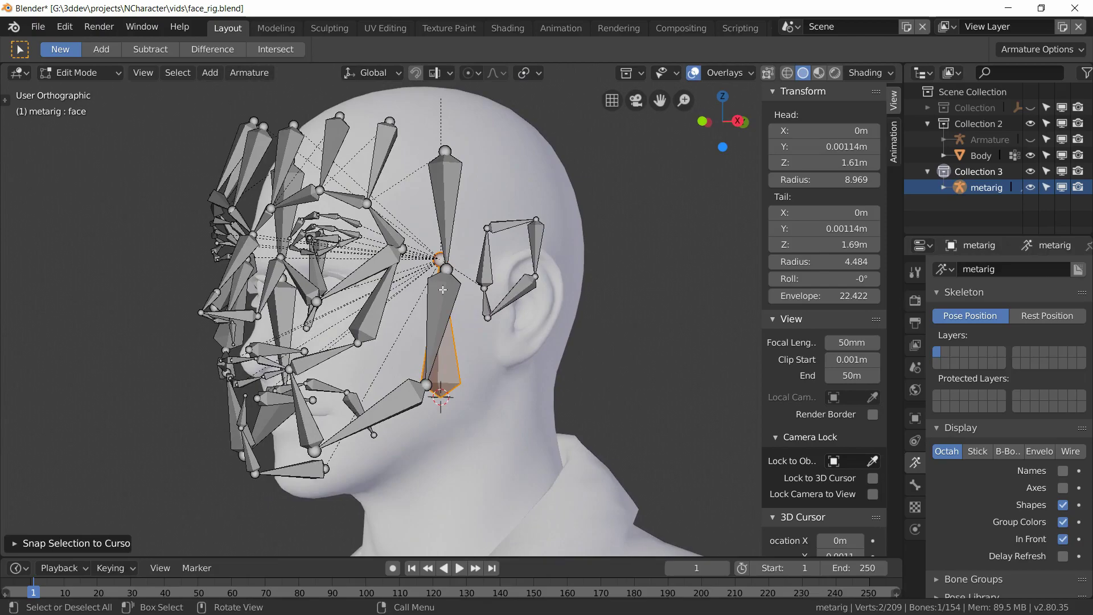
middle_click_drag(505, 431, 563, 453, "shift")
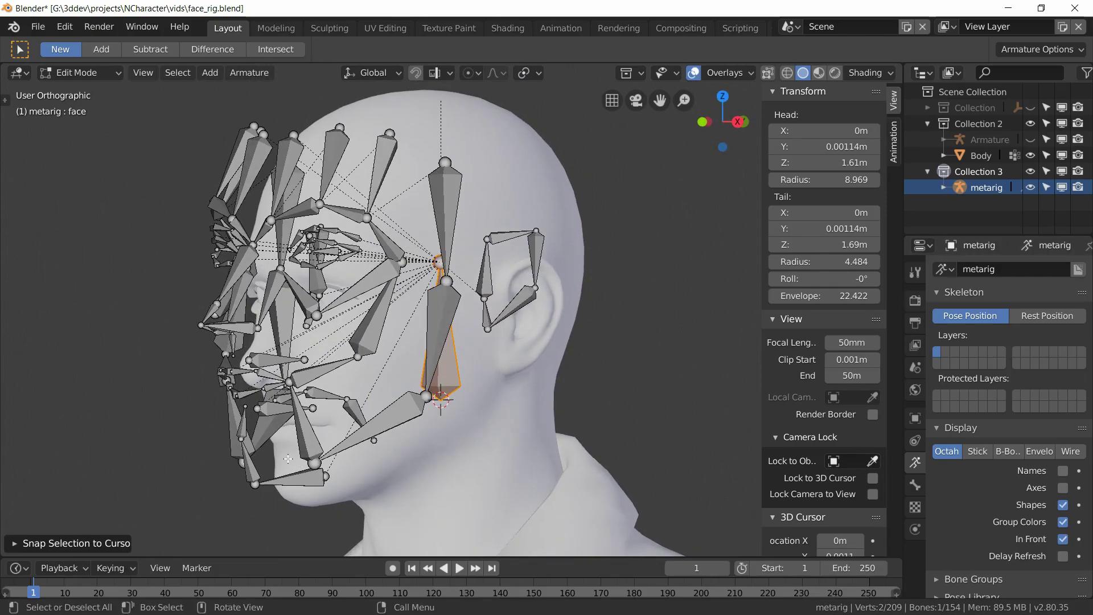
key("ctrl+s")
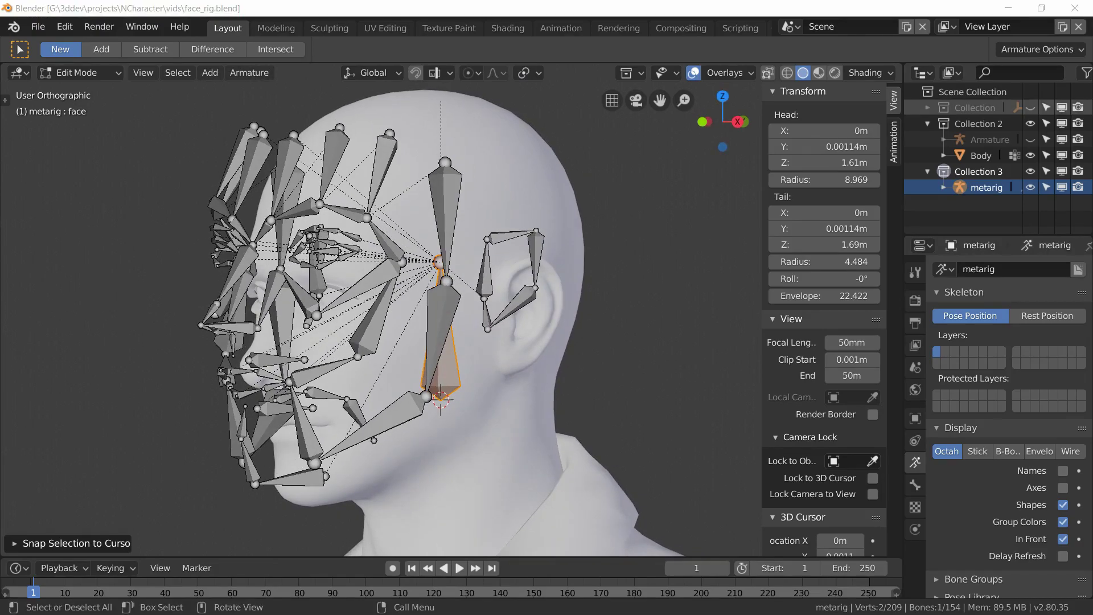
Select all the face bones except the central face bone's base and scale them to about 0.73 around the median point
middle_click_drag(145, 430, 208, 435)
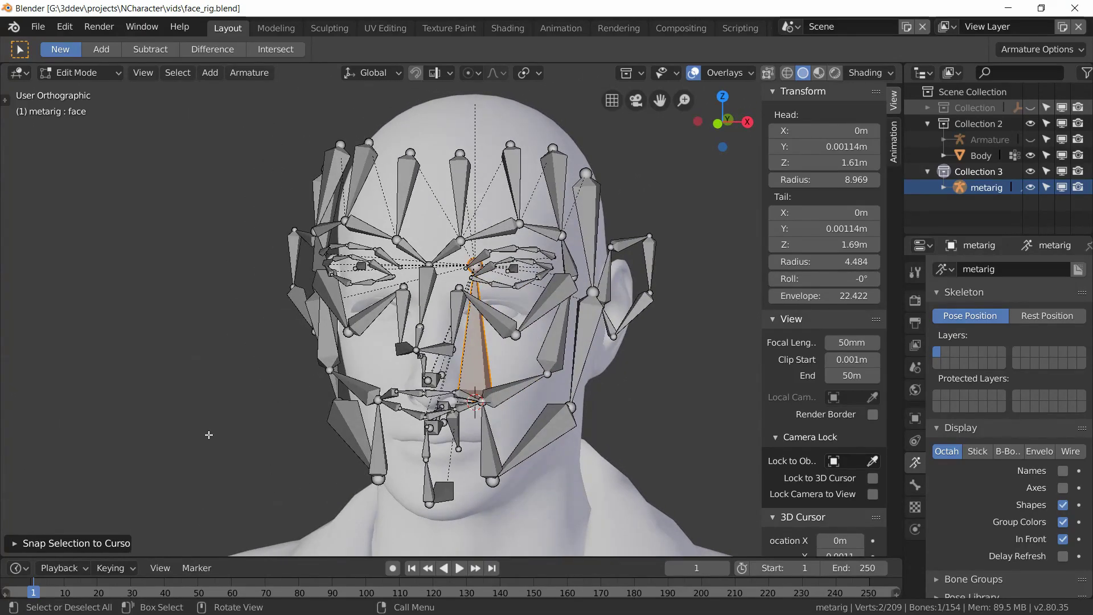
key("KP_1")
middle_click_drag(601, 367, 482, 402, "shift")
left_click(530, 72)
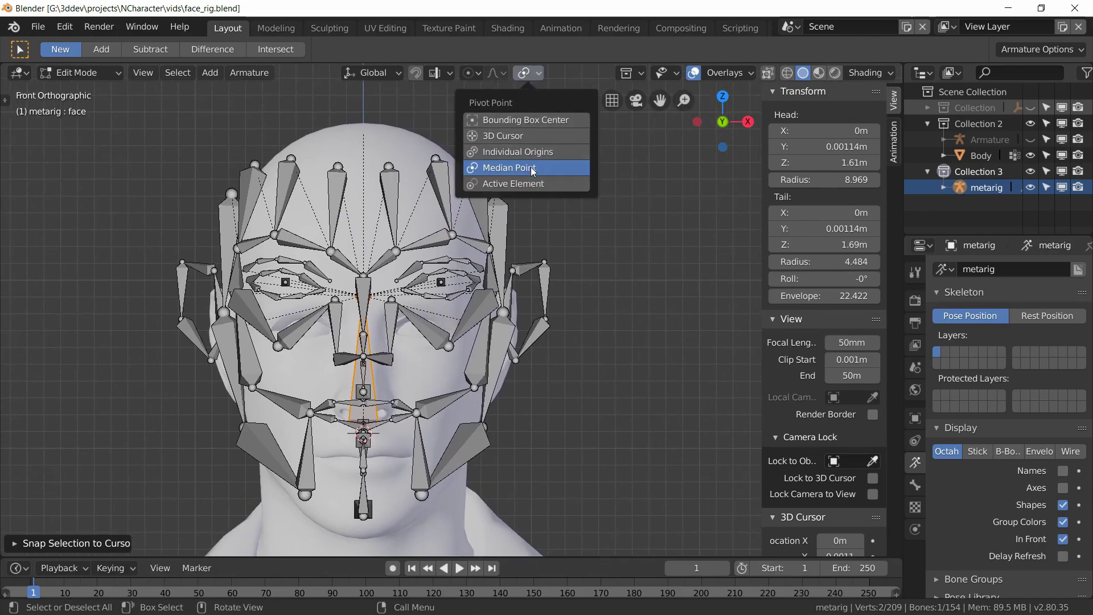
left_click(531, 71)
middle_click_drag(522, 383, 553, 289, "shift")
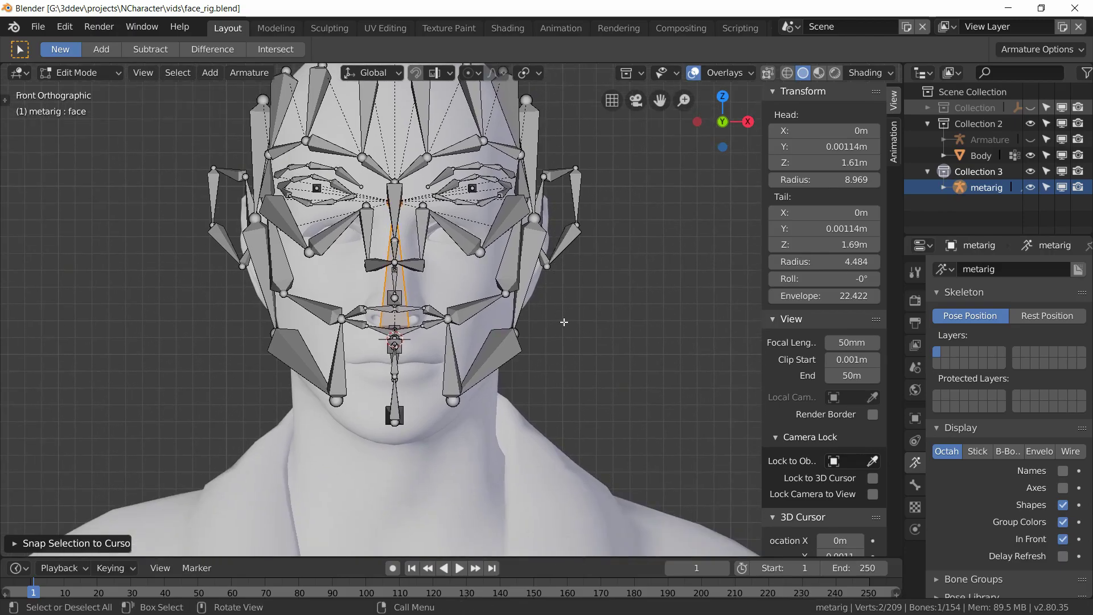
key("a")
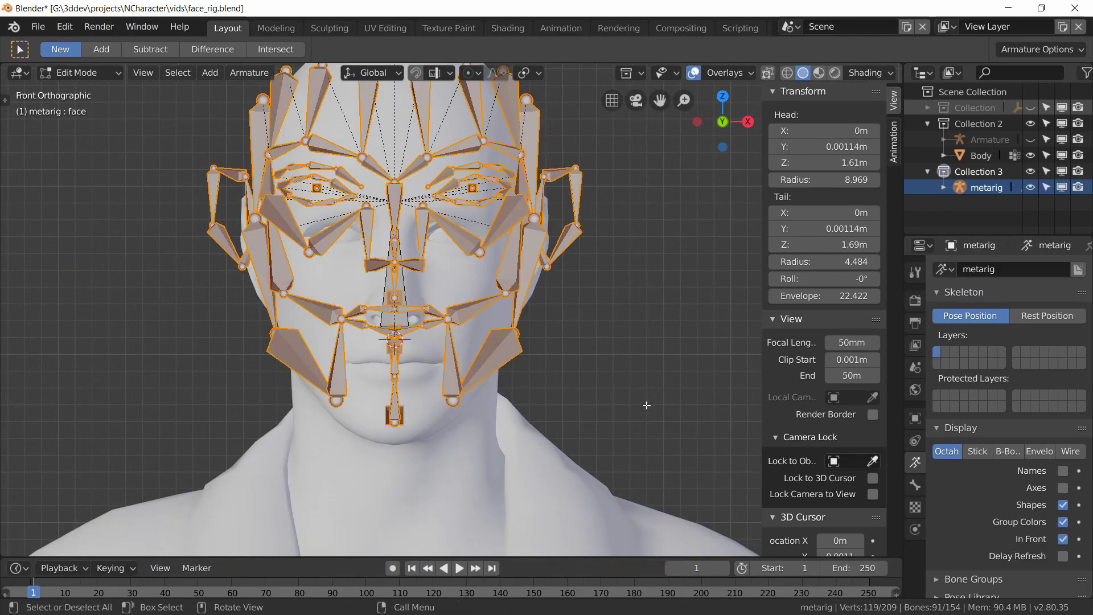
key("s")
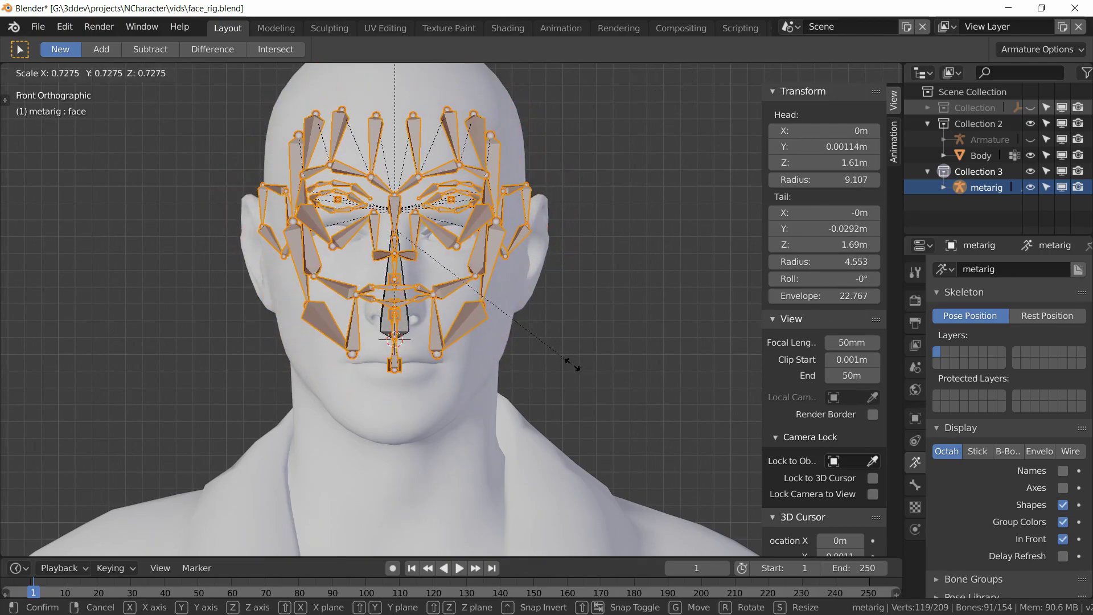
left_click(572, 361)
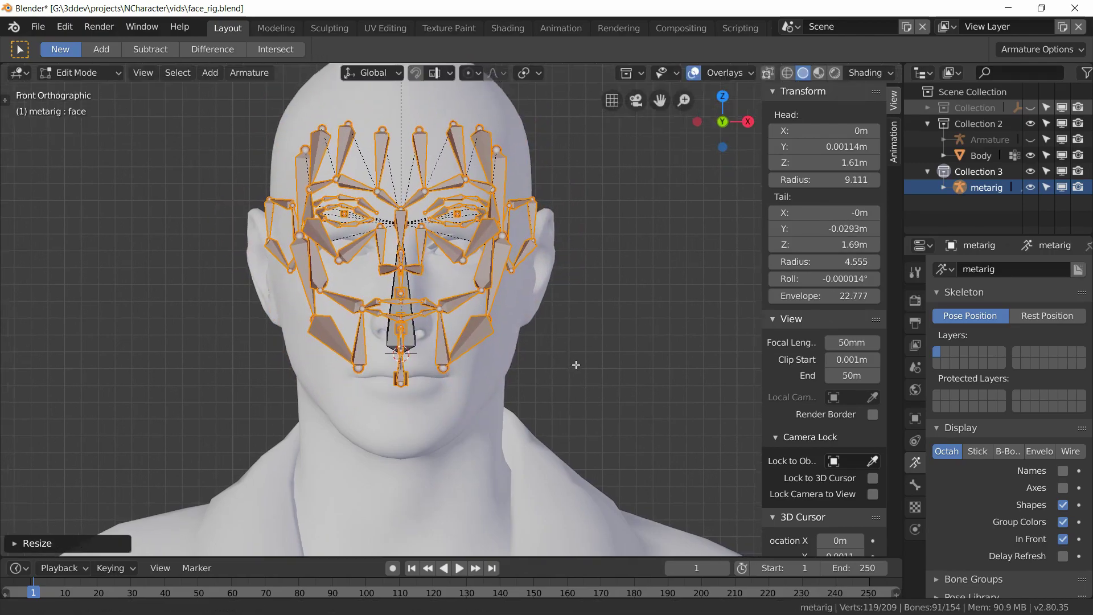
Lower the selected face bones along the global Z axis in front view to line them up with the character's eyes
scroll(573, 360, "up", 3)
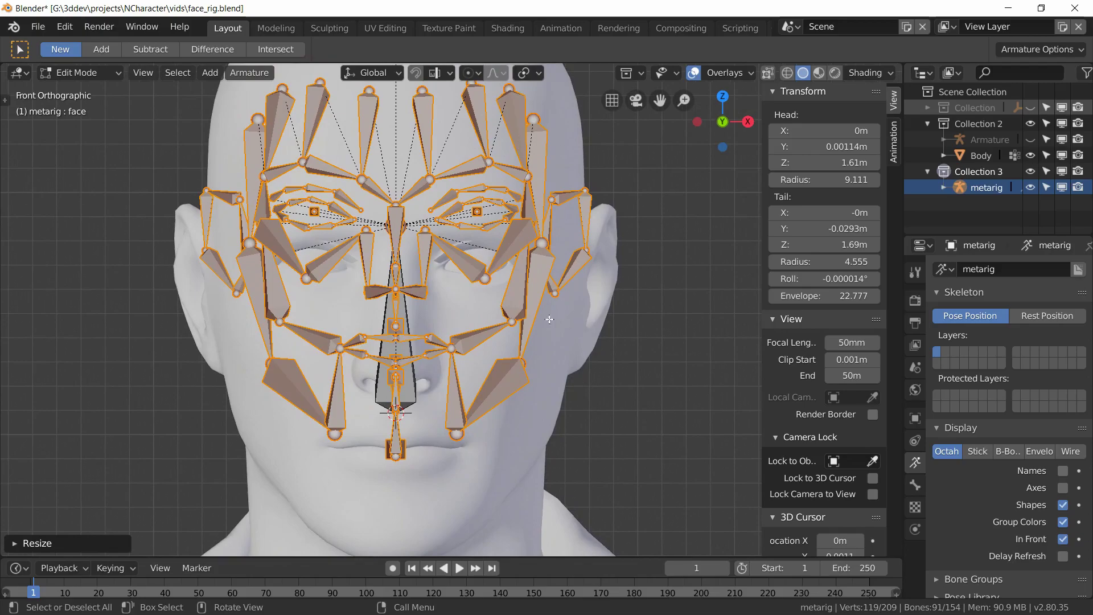
key("g")
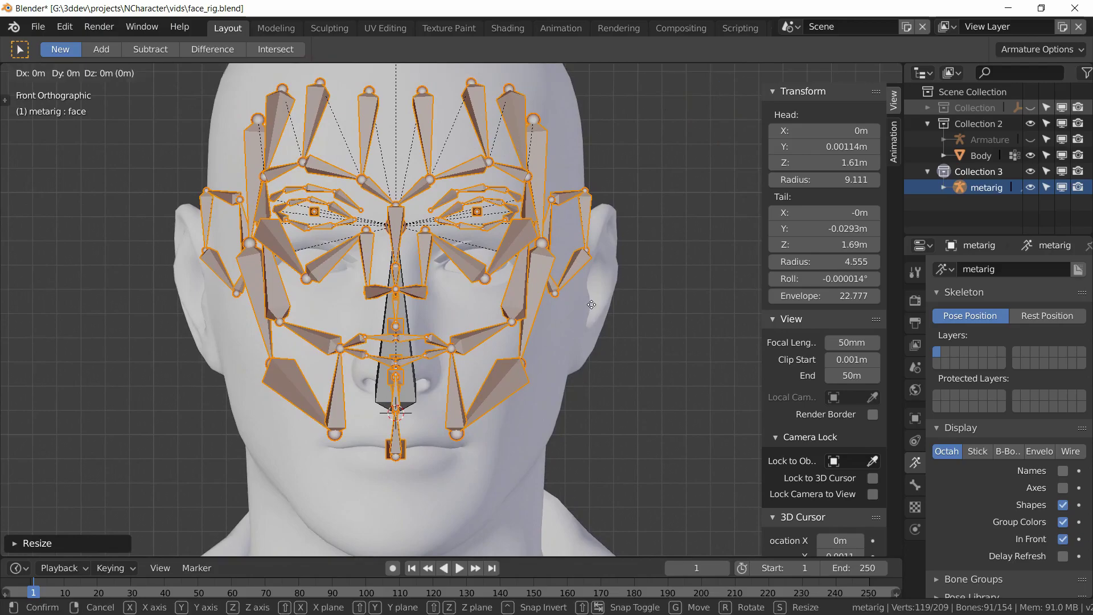
key("z")
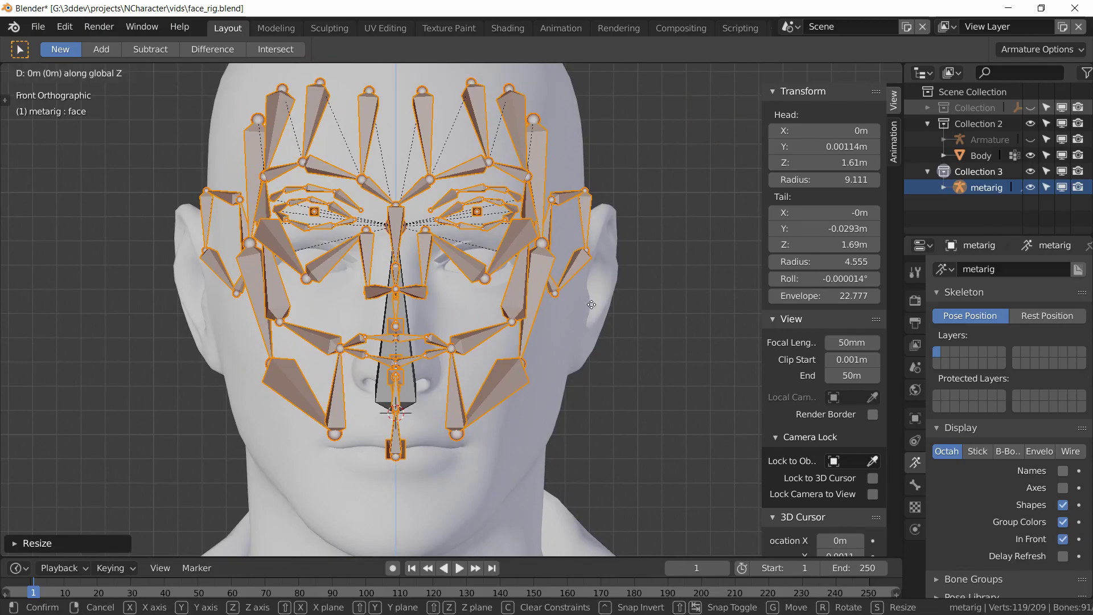
left_click(583, 351)
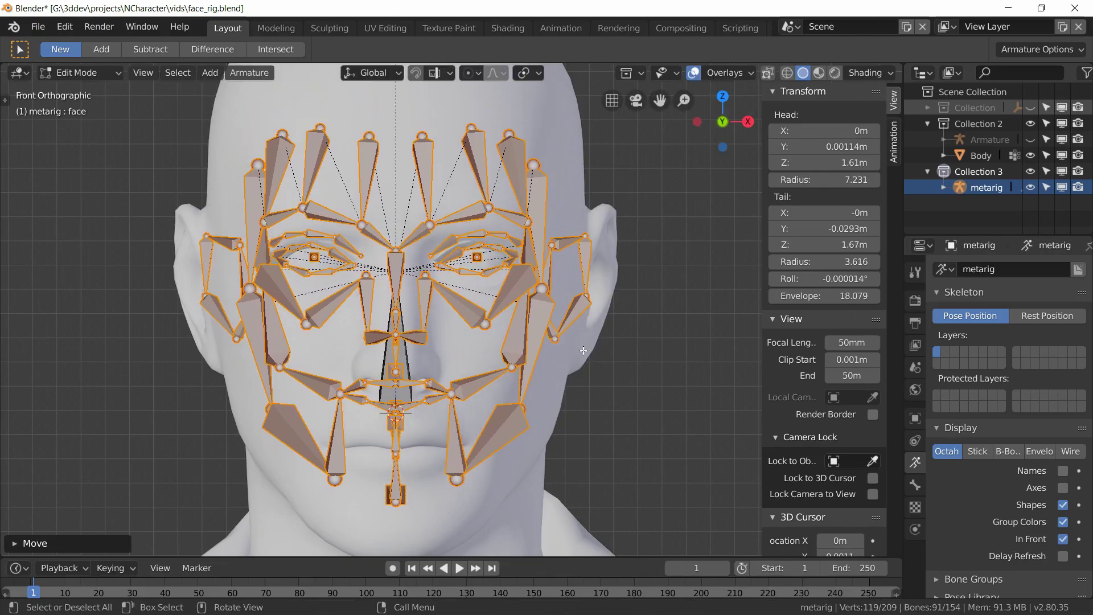
Move the selected face bones slightly down and about 0.0127 m back in side view to fit the face profile
key("KP_3")
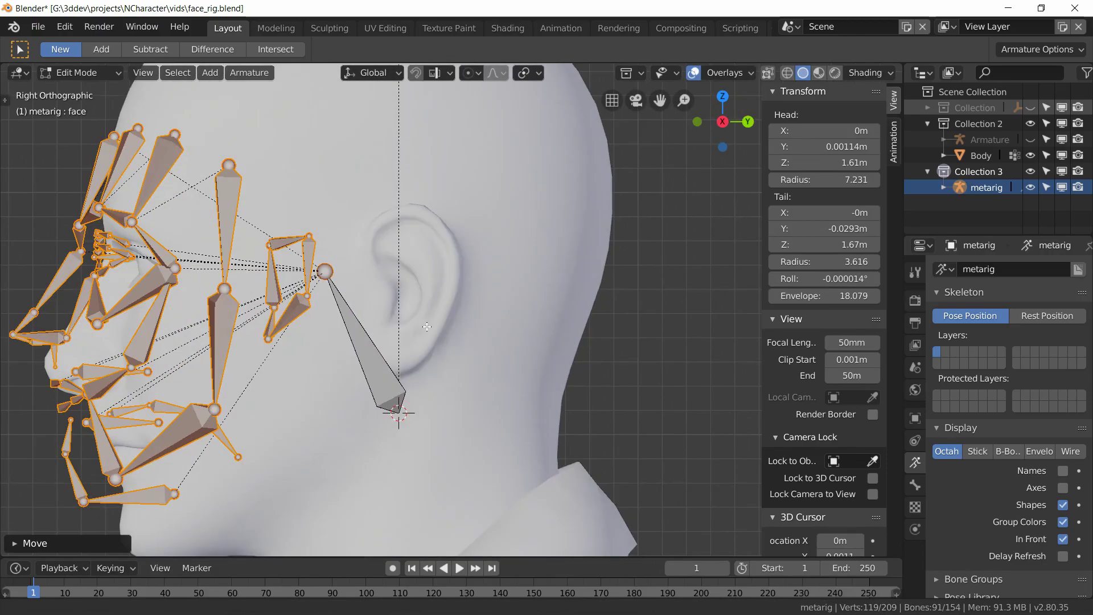
middle_click_drag(275, 380, 482, 324, "shift")
key("g")
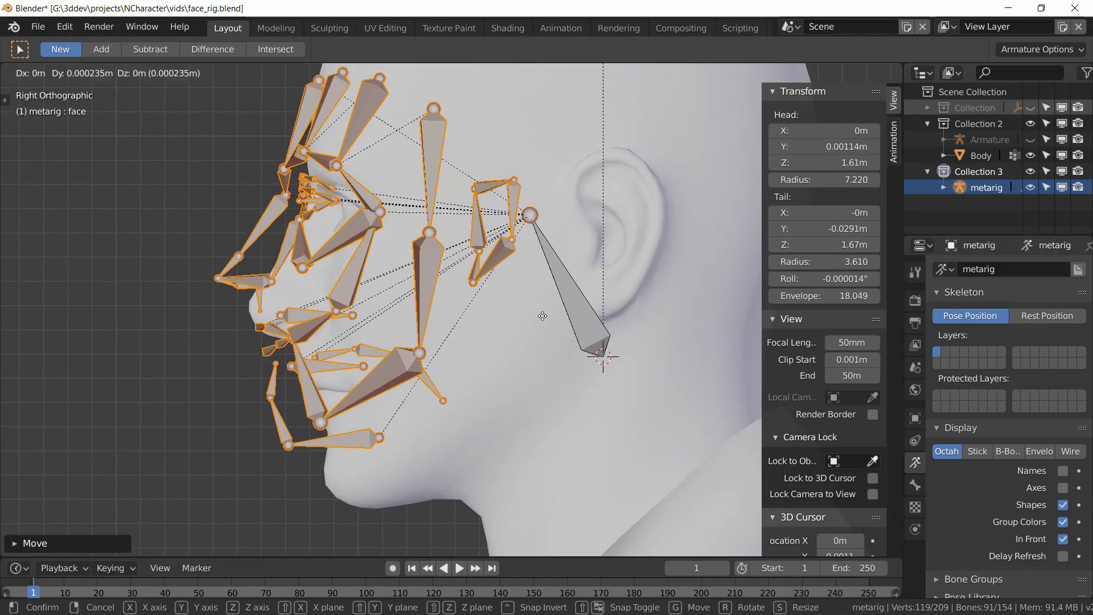
left_click(542, 327)
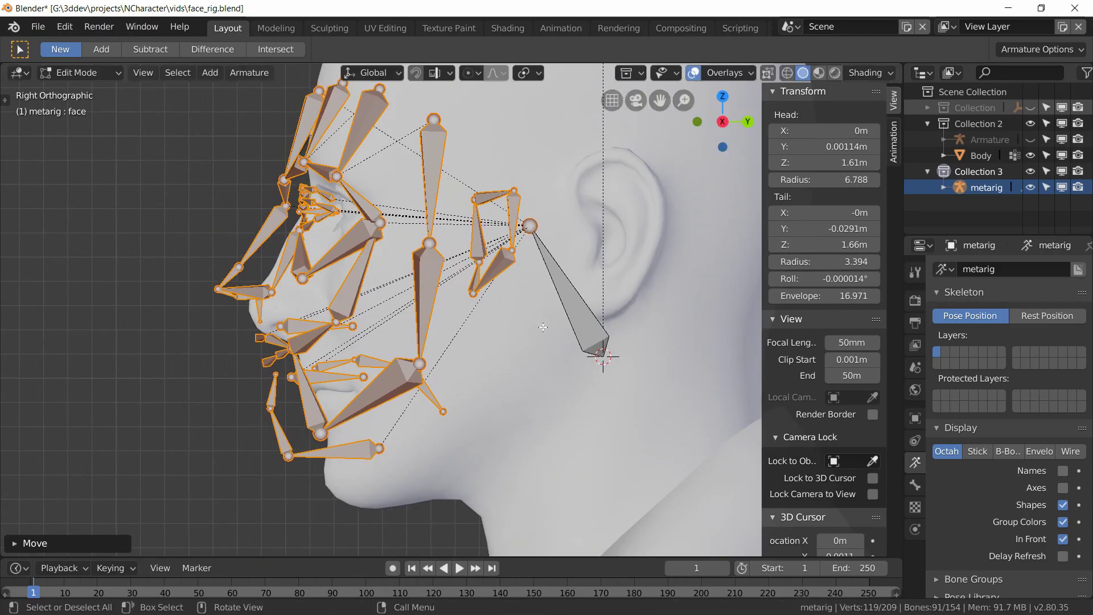
key("g")
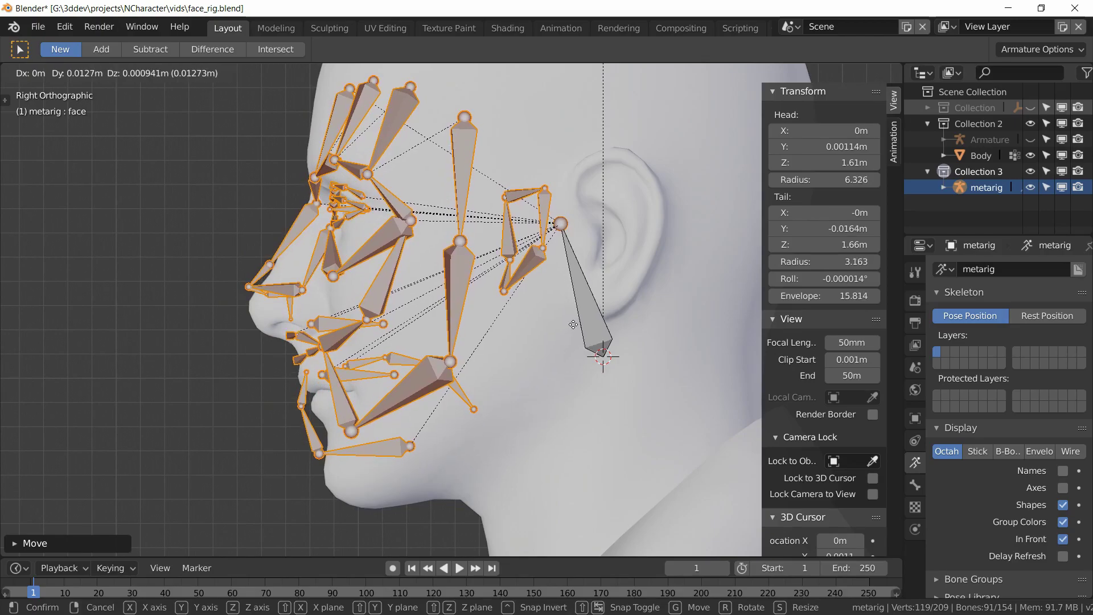
left_click(573, 324)
Raise the selected face bones about 0.003 m along the global Z axis to match the eyes in front view
key("KP_1")
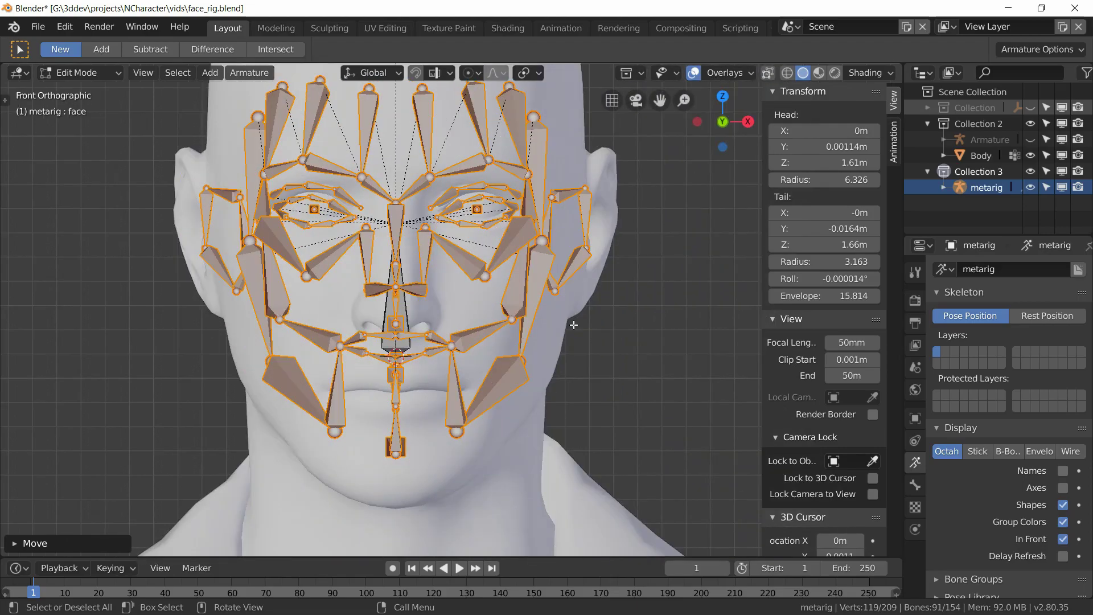
scroll(501, 333, "up", 3)
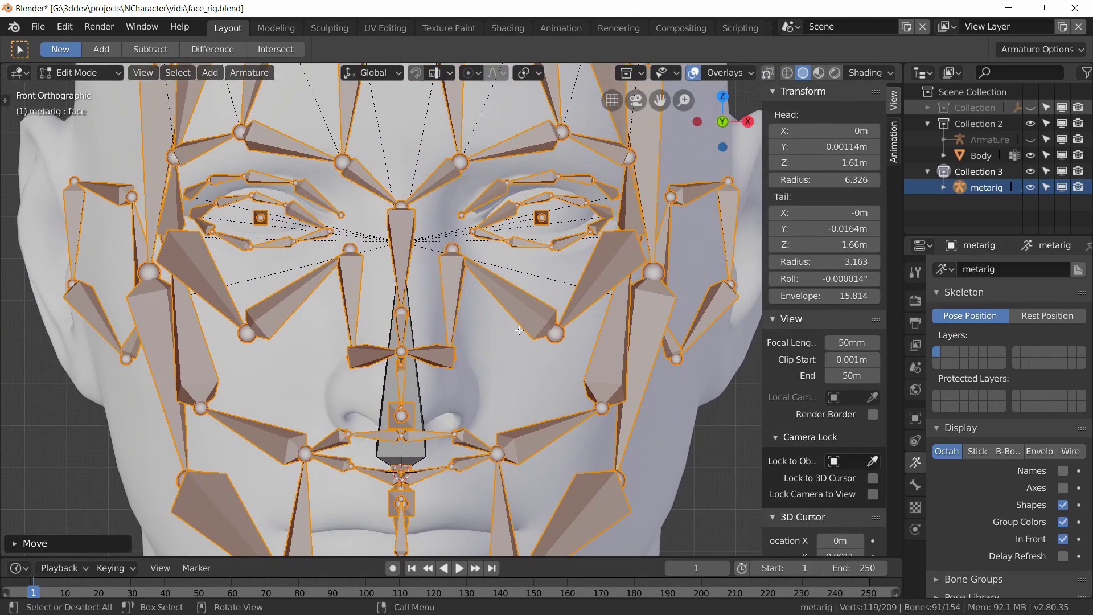
key("g")
key("z")
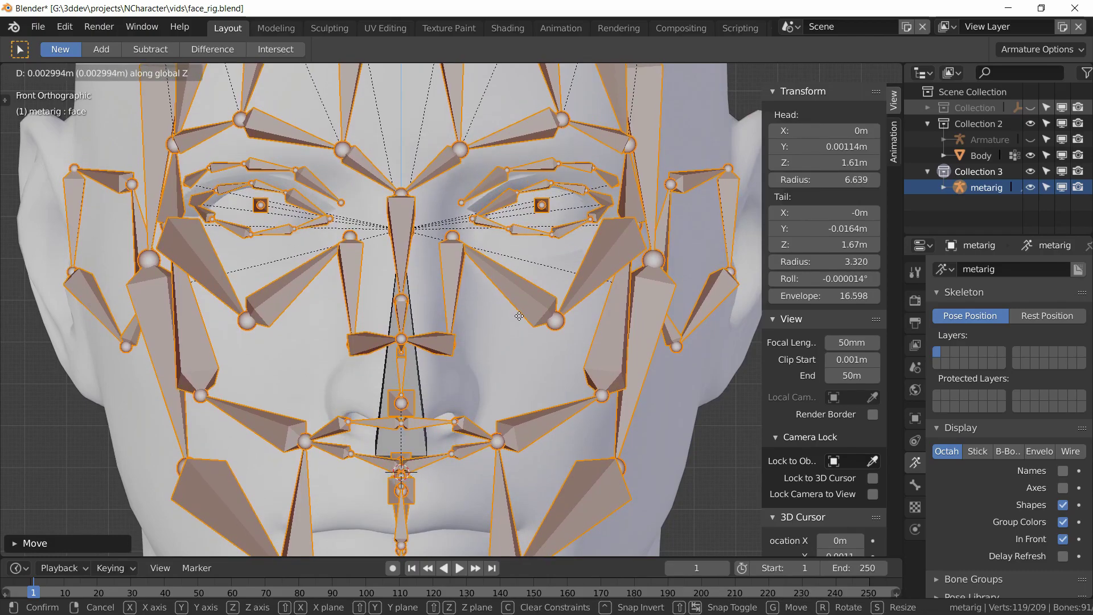
left_click(519, 316)
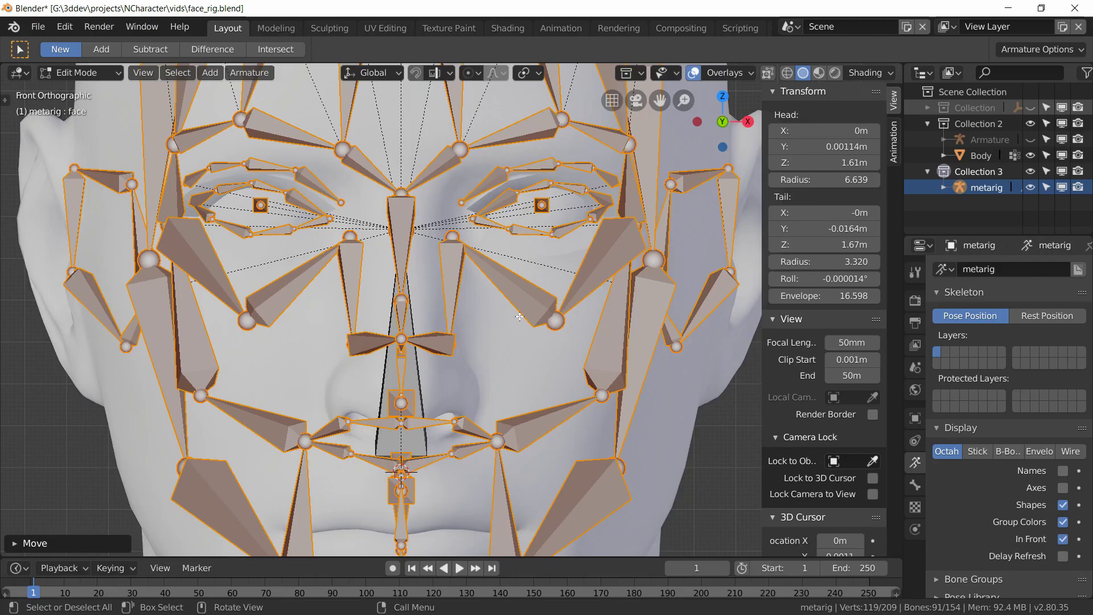
Check the alignment from the side and front, and reselect all the face bones except the central face bone's base
key("KP_3")
middle_click_drag(286, 243, 338, 214, "shift")
key("KP_1")
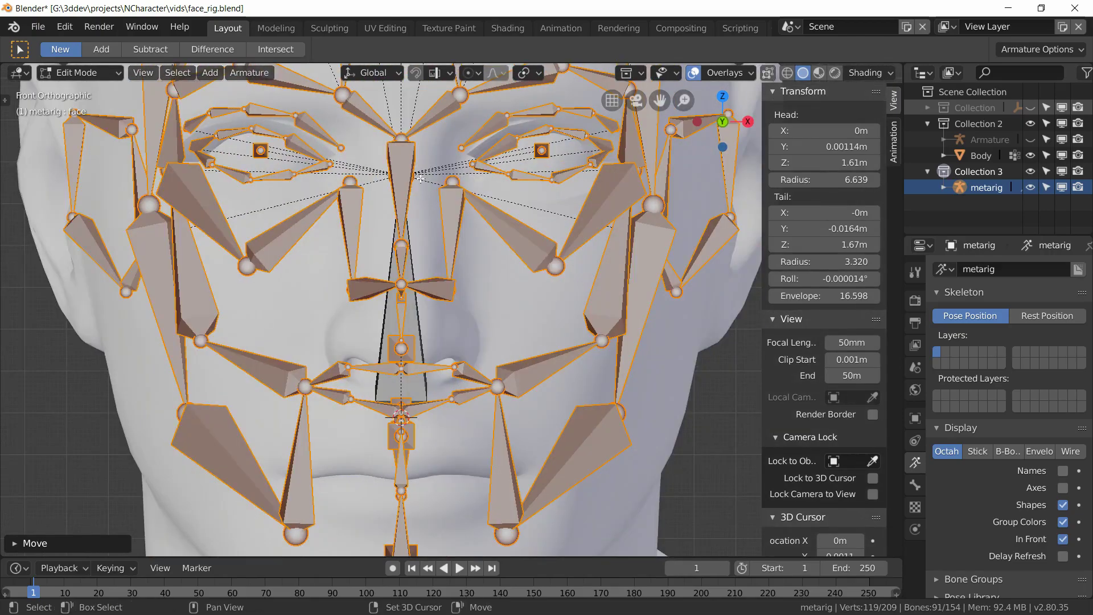
middle_click_drag(421, 177, 339, 224, "shift")
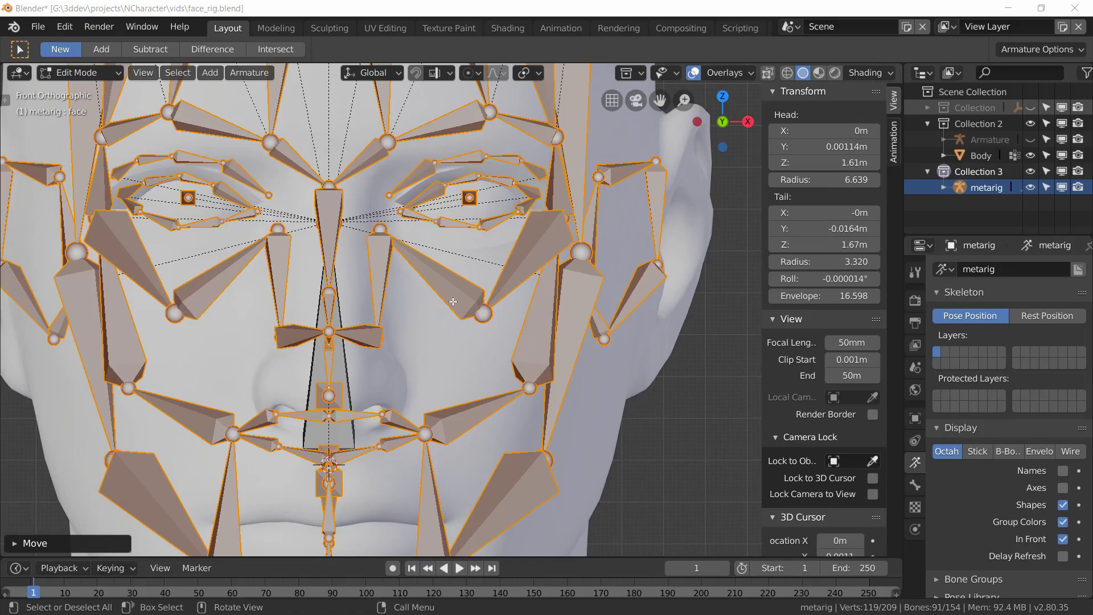
left_click(428, 195)
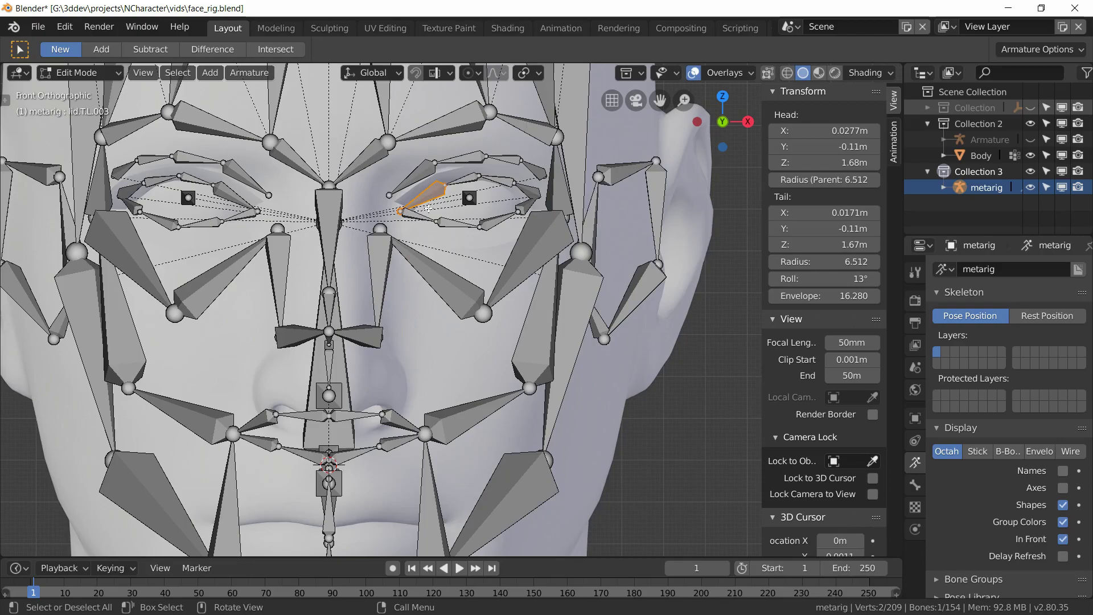
key("a")
middle_click_drag(427, 208, 494, 391)
left_click(441, 355, "shift")
middle_click_drag(440, 365, 464, 370)
key("KP_1")
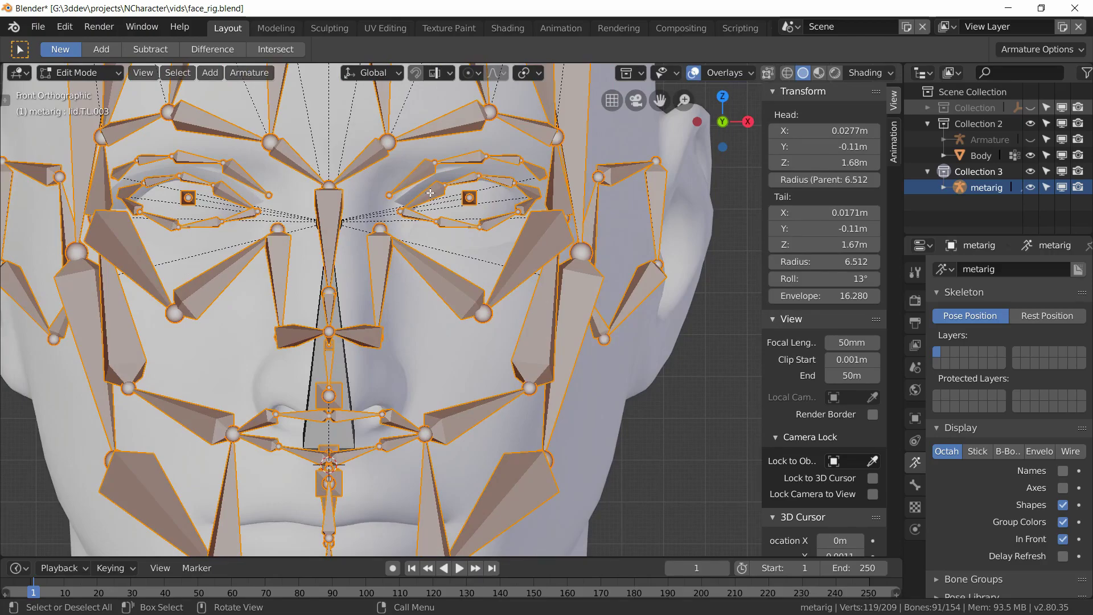
Remove the eye, eyelid and eyebrow bones on both sides of the face from the selection
key("shift+l")
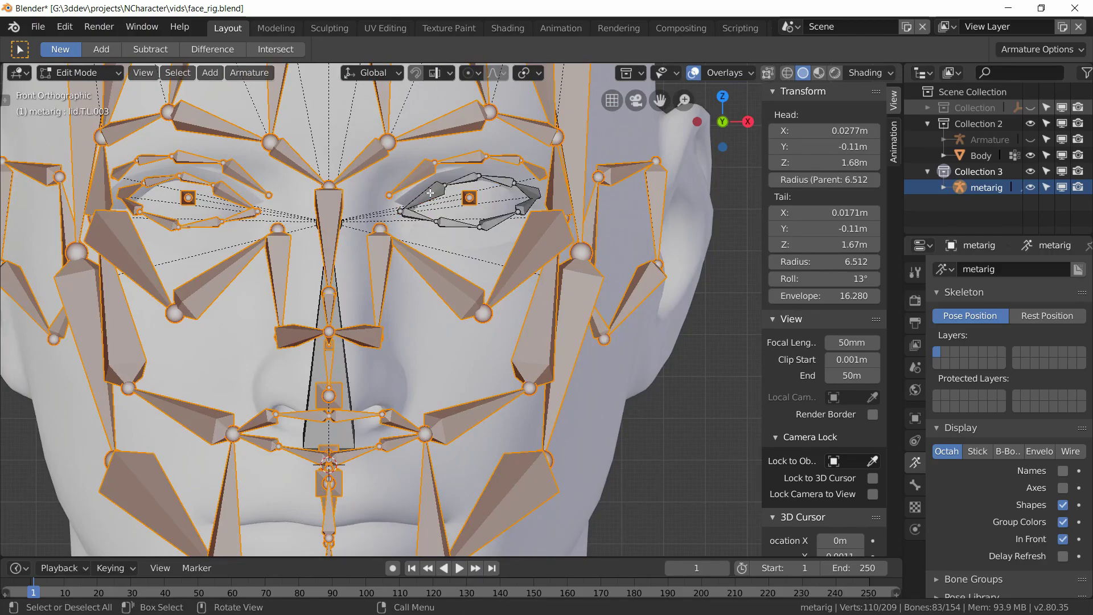
middle_click_drag(468, 199, 437, 212)
key("shift+l")
key("shift+l")
middle_click_drag(370, 189, 228, 168)
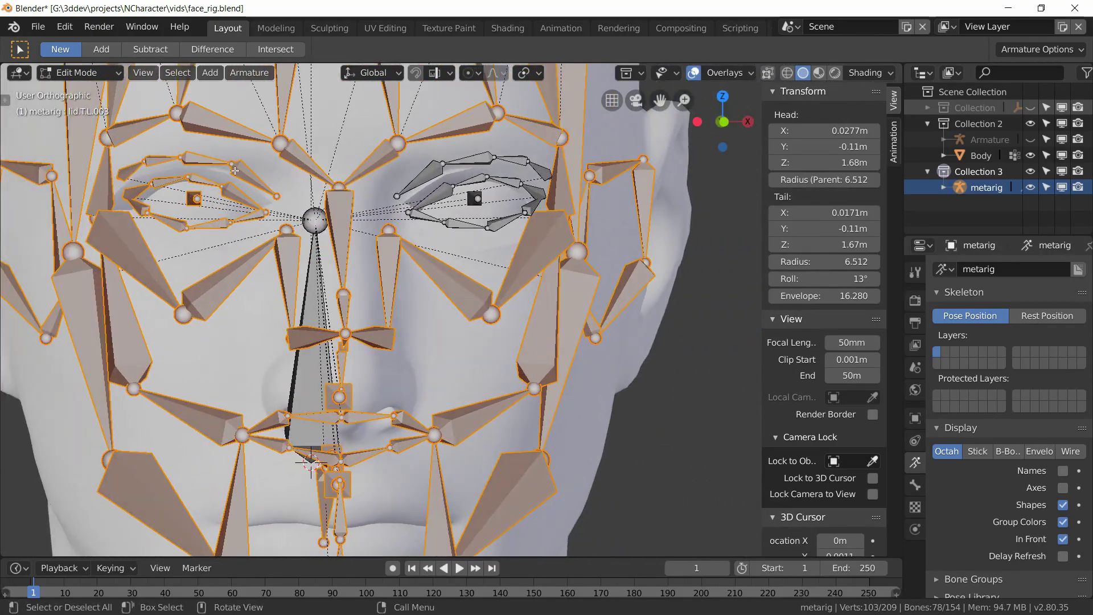
key("shift+l")
key("shift+l")
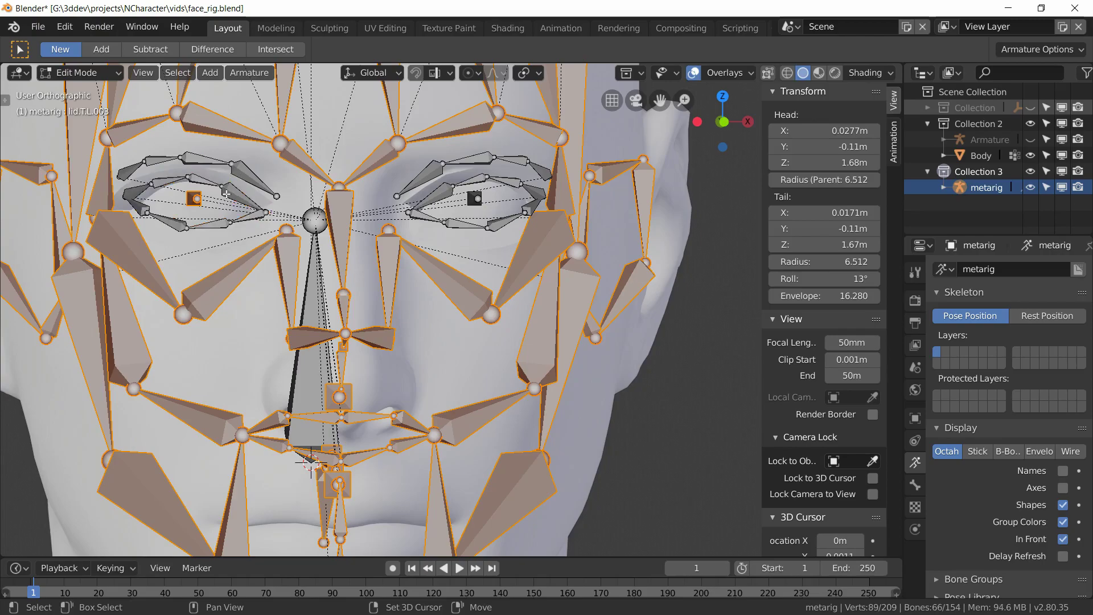
key("shift+l")
middle_click_drag(341, 222, 497, 239)
key("KP_1")
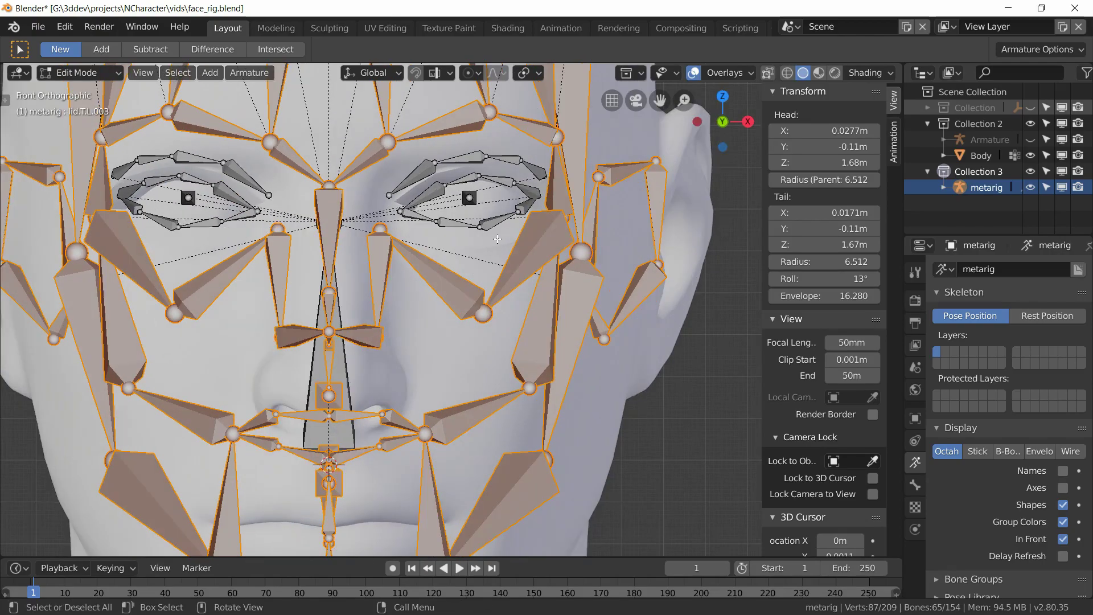
Scale the selected face bones up uniformly by about 1.19 in front view to match the head's width
scroll(442, 253, "down", 3)
scroll(442, 254, "down", 1)
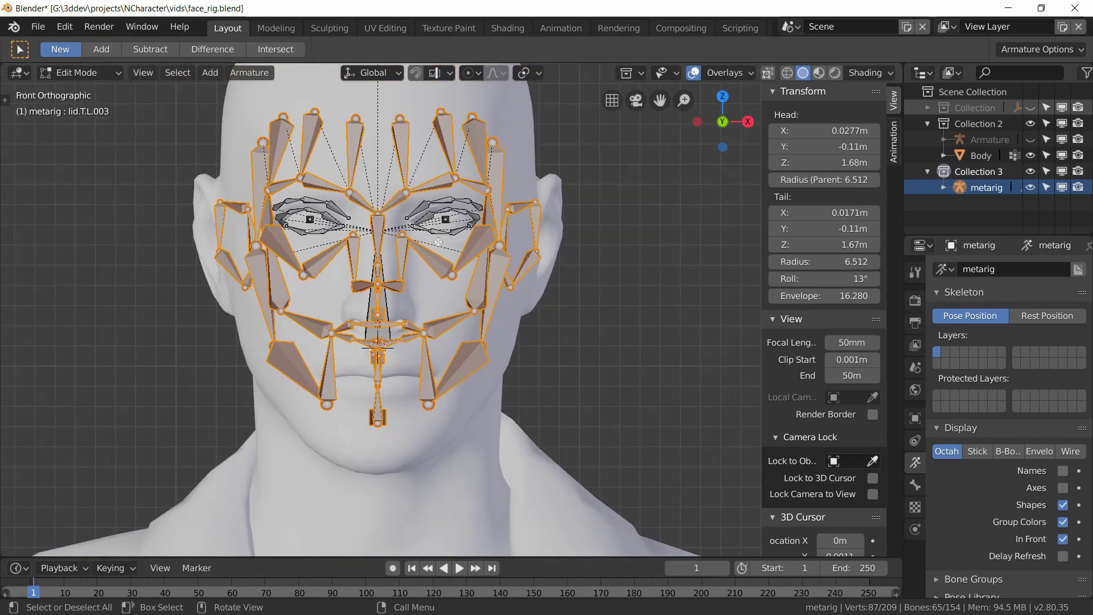
scroll(444, 256, "up", 6, "shift")
scroll(502, 363, "down", 3, "shift")
key("s")
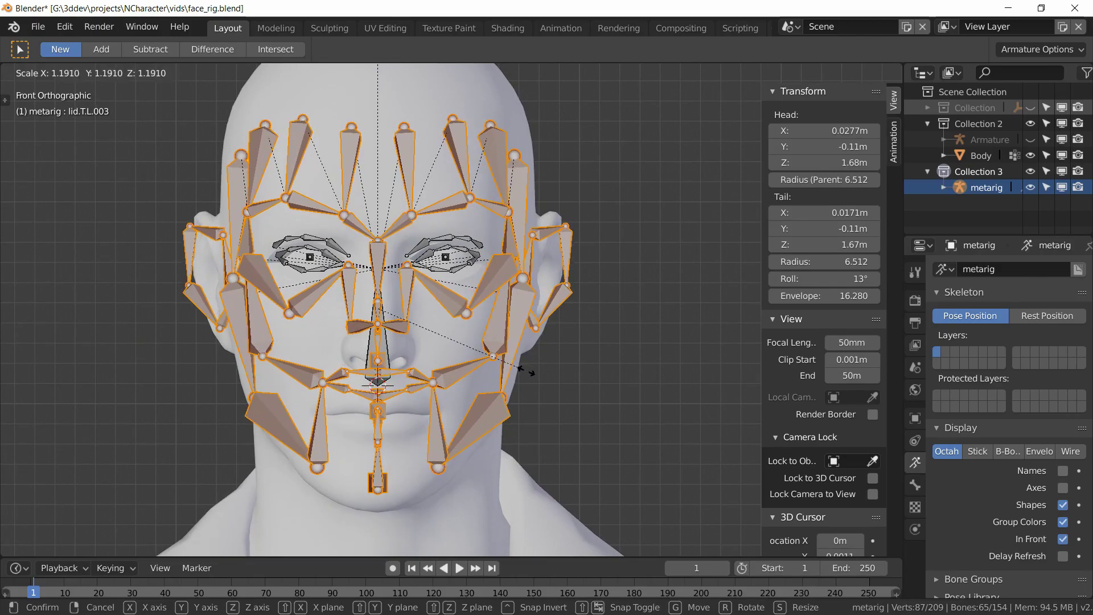
left_click(526, 370)
Lower the selected face bones about 0.0073 m along the global Z axis
mouse_move(395, 234)
middle_mouse_down("shift")
mouse_move(394, 189)
mouse_move(394, 243)
middle_mouse_up("shift")
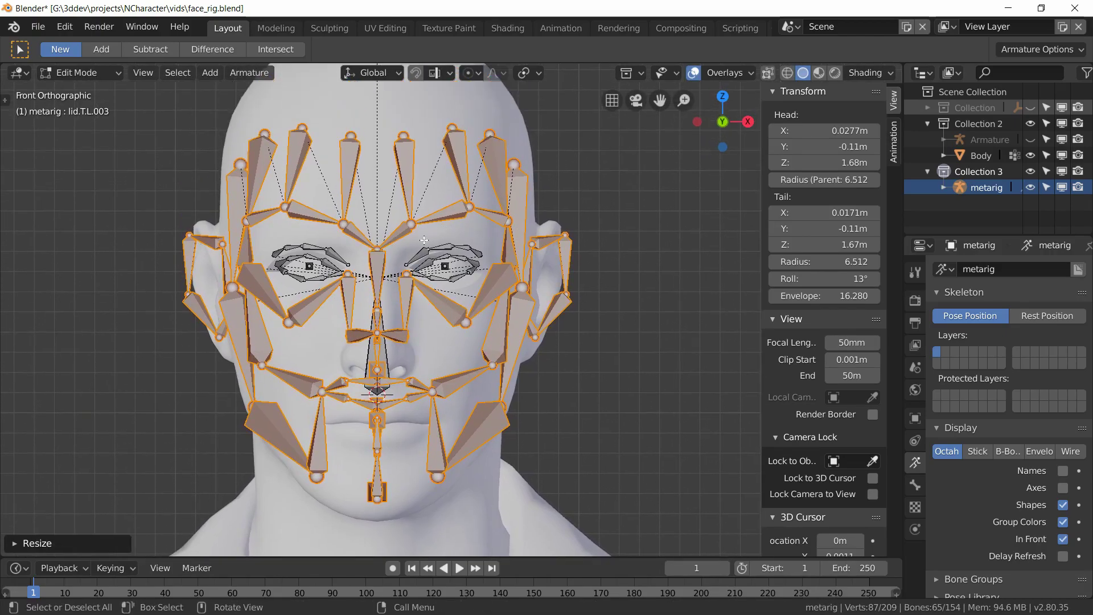
key("g")
key("z")
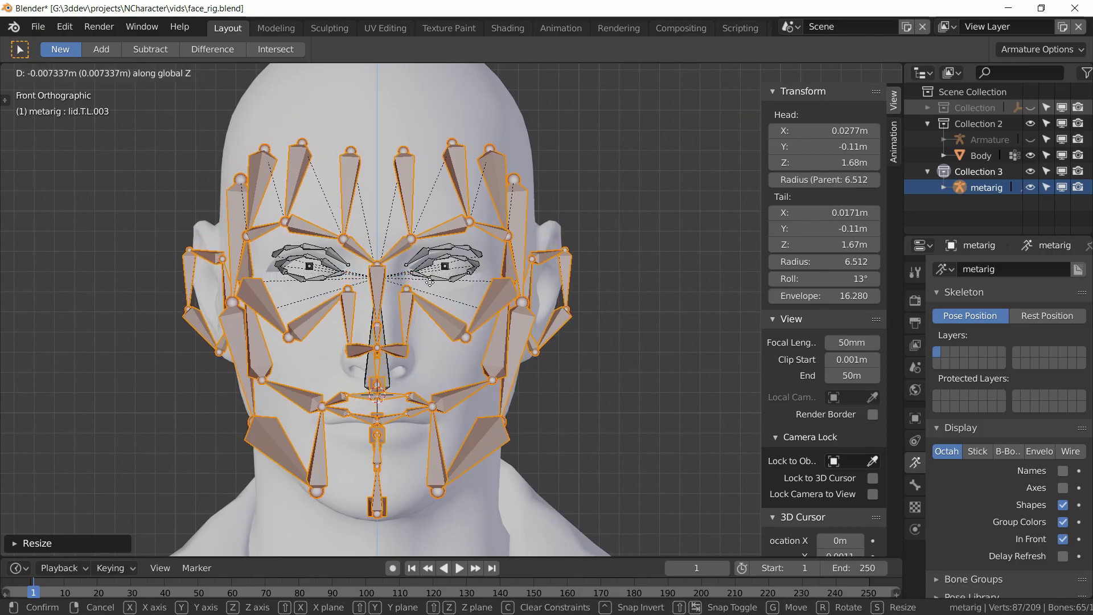
left_click(430, 281)
Rotate the selected face bones a few degrees in side view so the chin end swings back toward the jaw
scroll(429, 235, "up", 2)
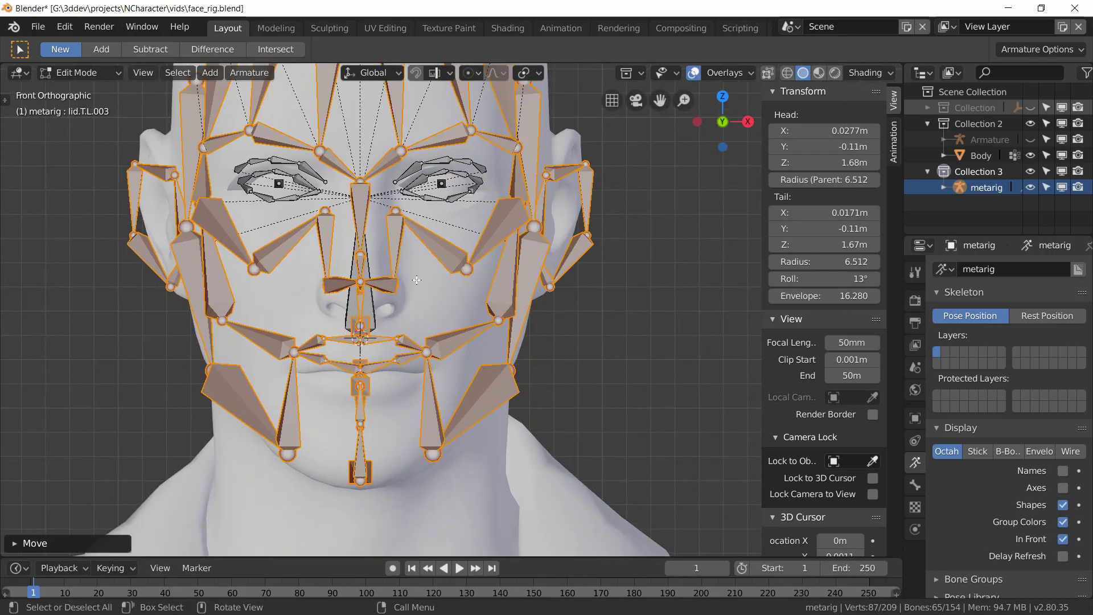
key("KP_3")
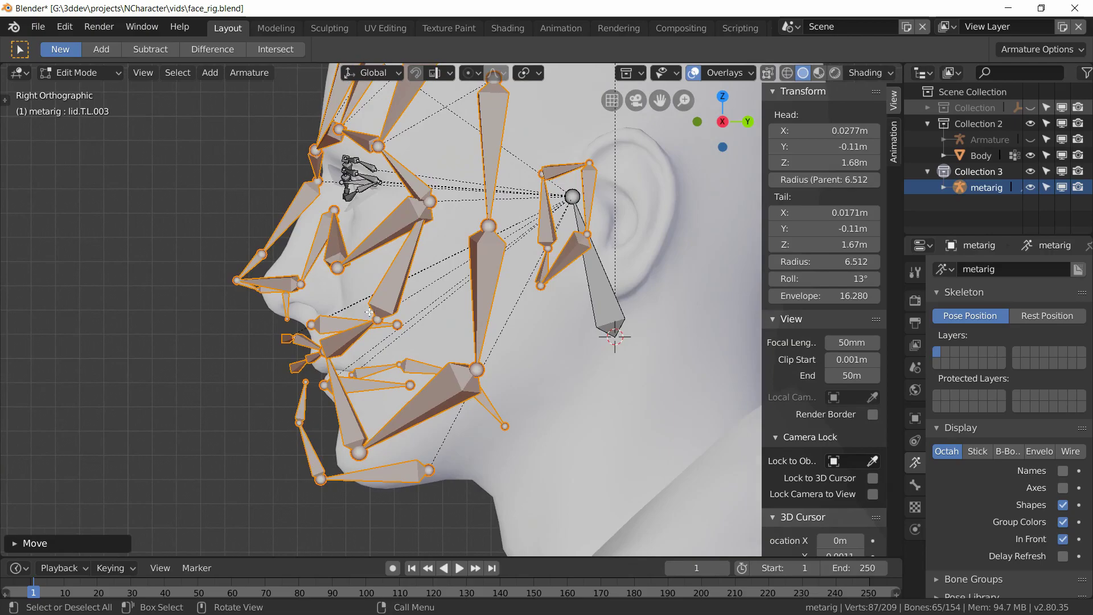
middle_click_drag(403, 323, 389, 308, "shift")
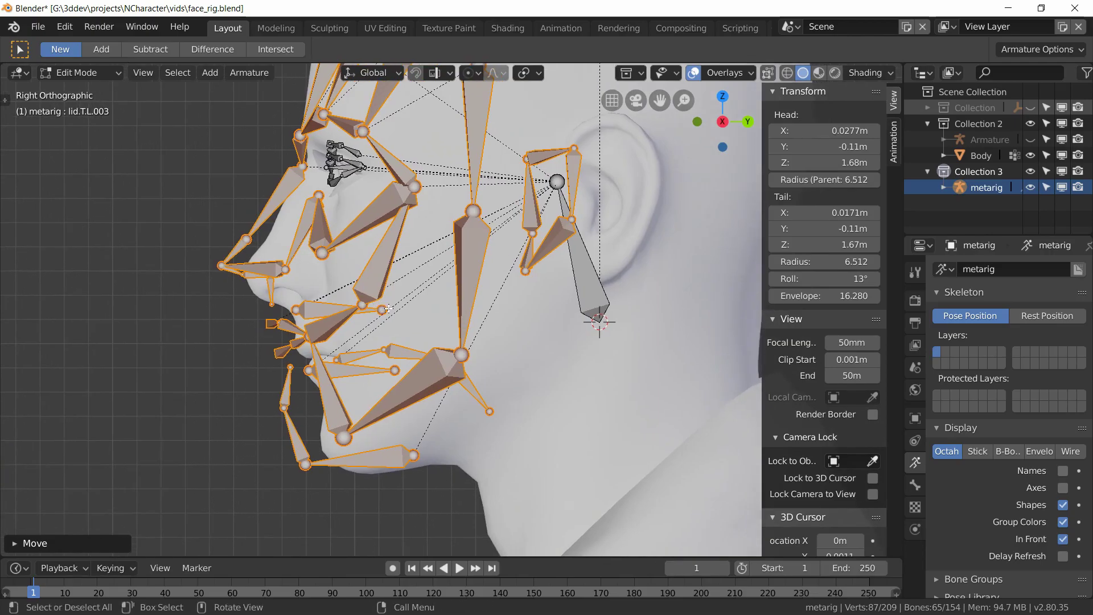
key("r")
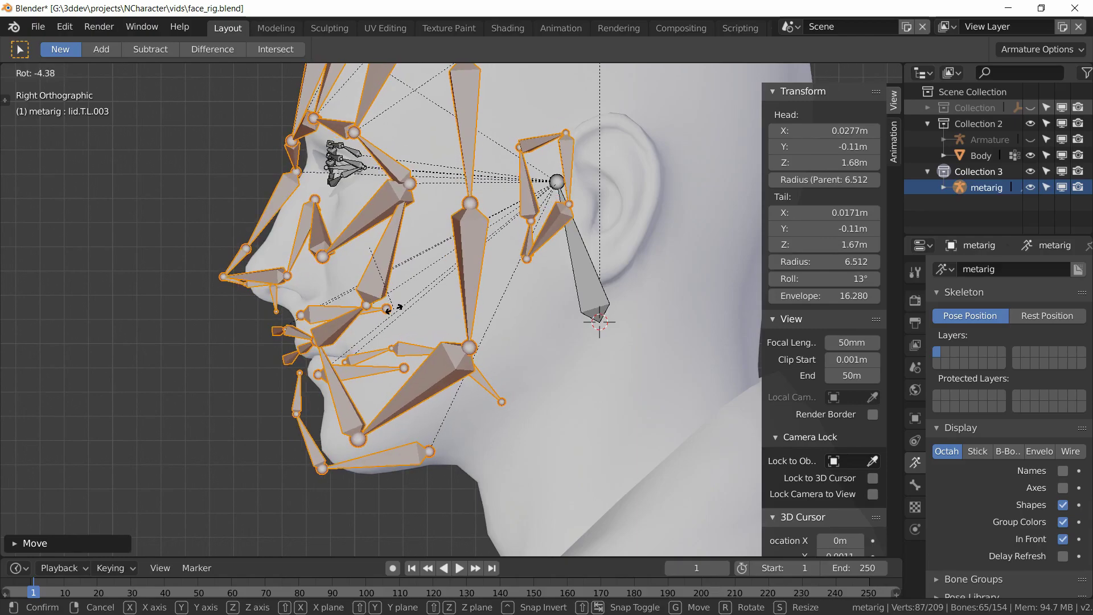
left_click(396, 308)
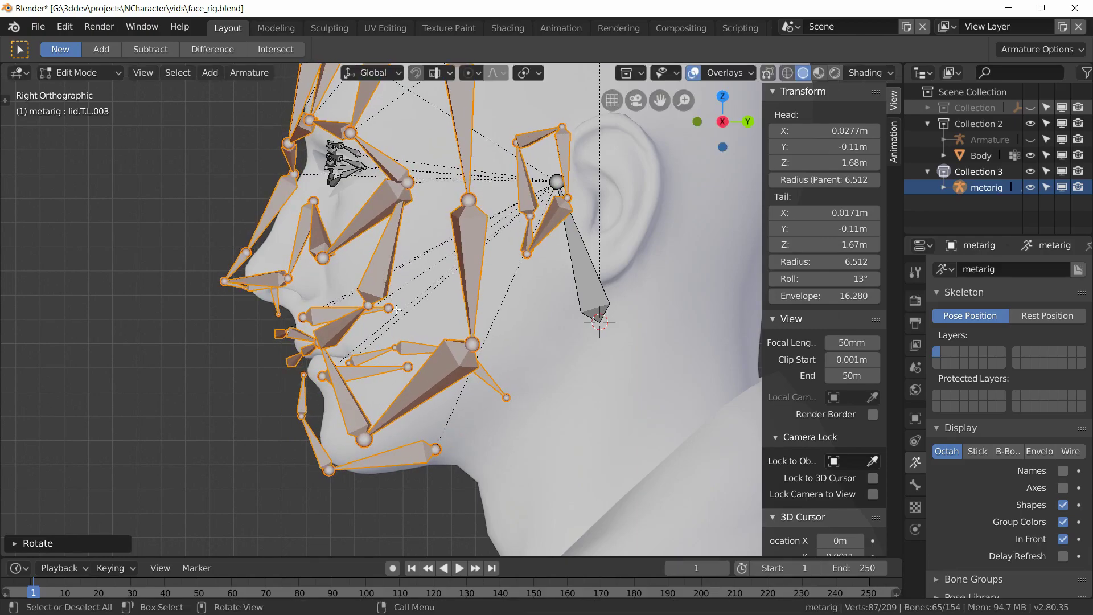
Reposition the rotated face bones in side view to fit the facial profile, check them from the front, and save the file
key("g")
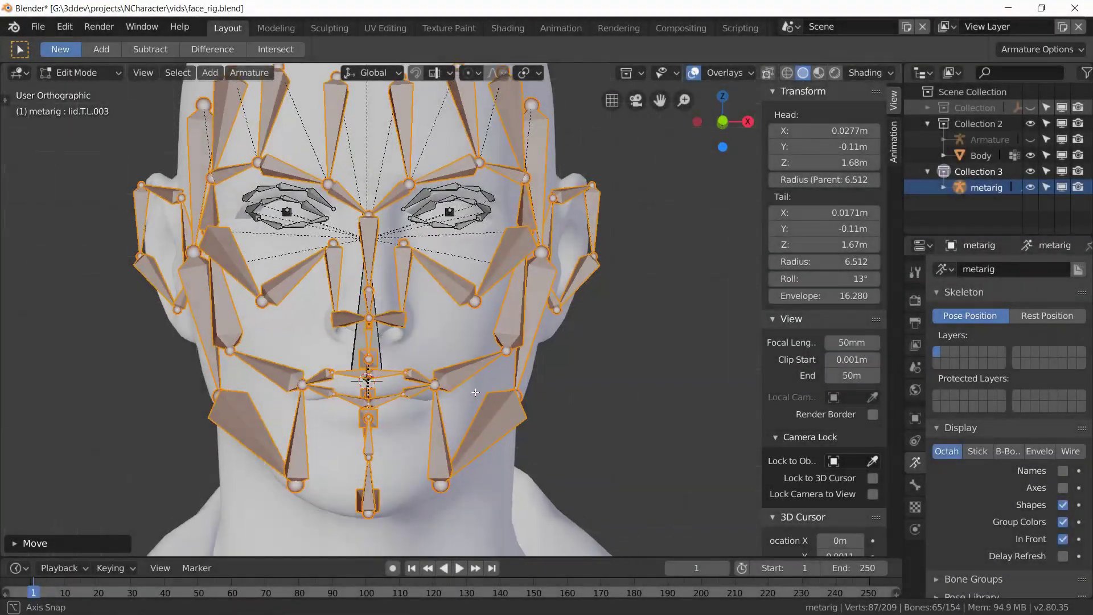
middle_click_drag(419, 435, 441, 411)
key("KP_1")
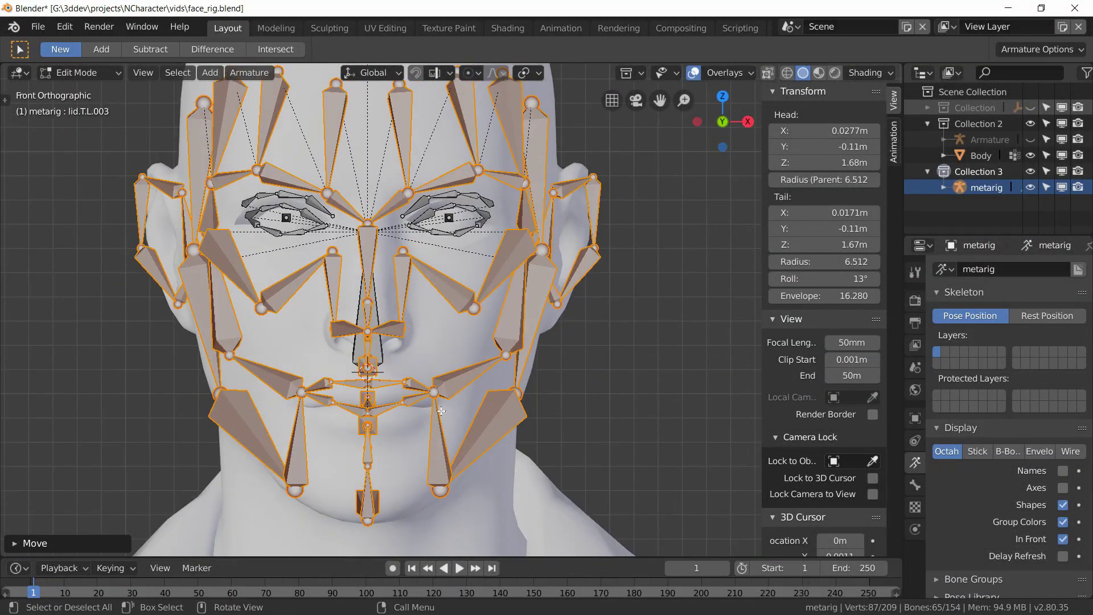
scroll(442, 411, "up", 3)
key("ctrl+s")
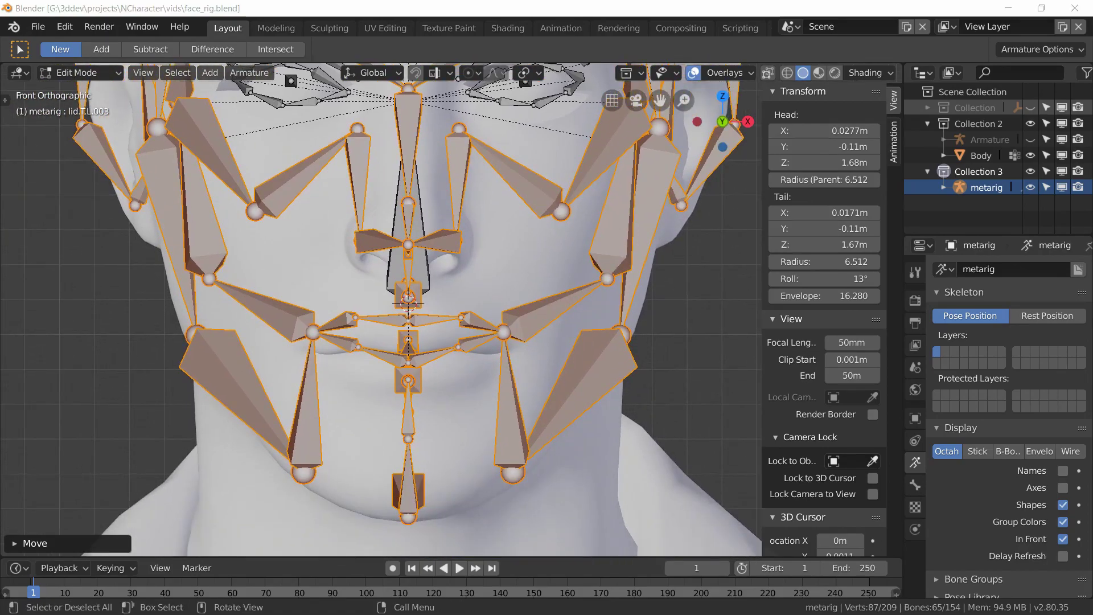
Clear the bone selection, pick the left mouth-corner joint, and examine how the mouth and cheek bones sit on the face
middle_click_drag(461, 397, 395, 268)
scroll(455, 362, "up", 2)
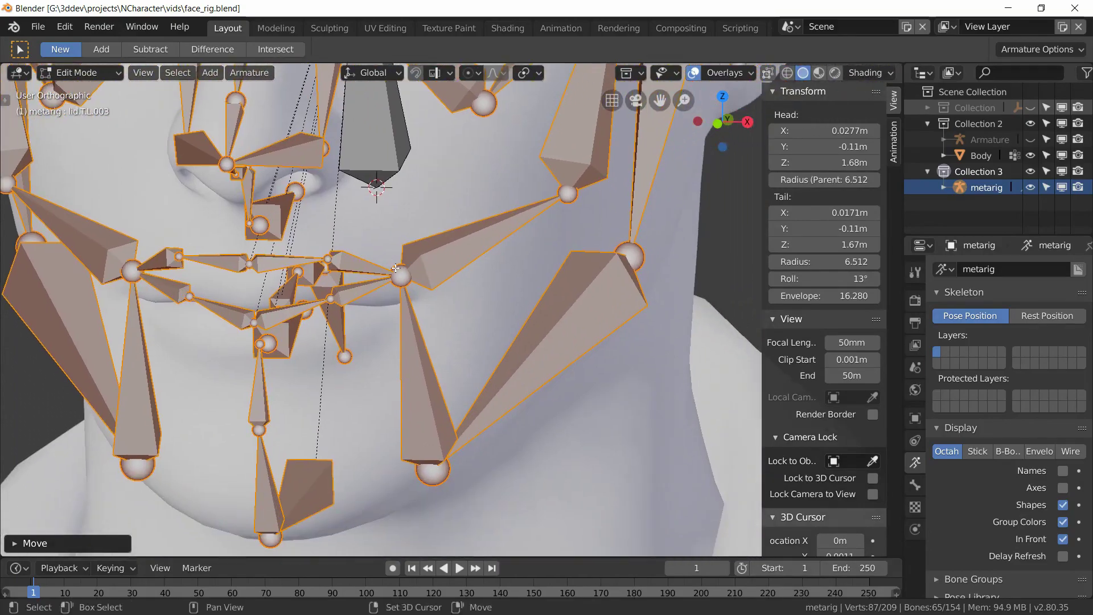
key("alt+a")
scroll(399, 273, "up", 3)
left_click(360, 258)
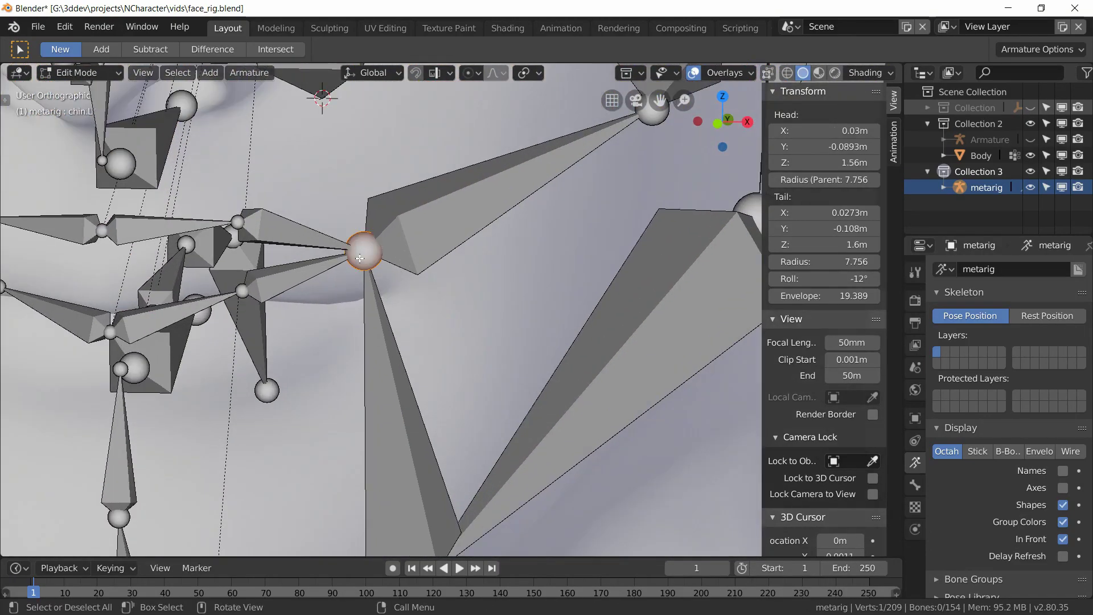
scroll(395, 299, "down", 2)
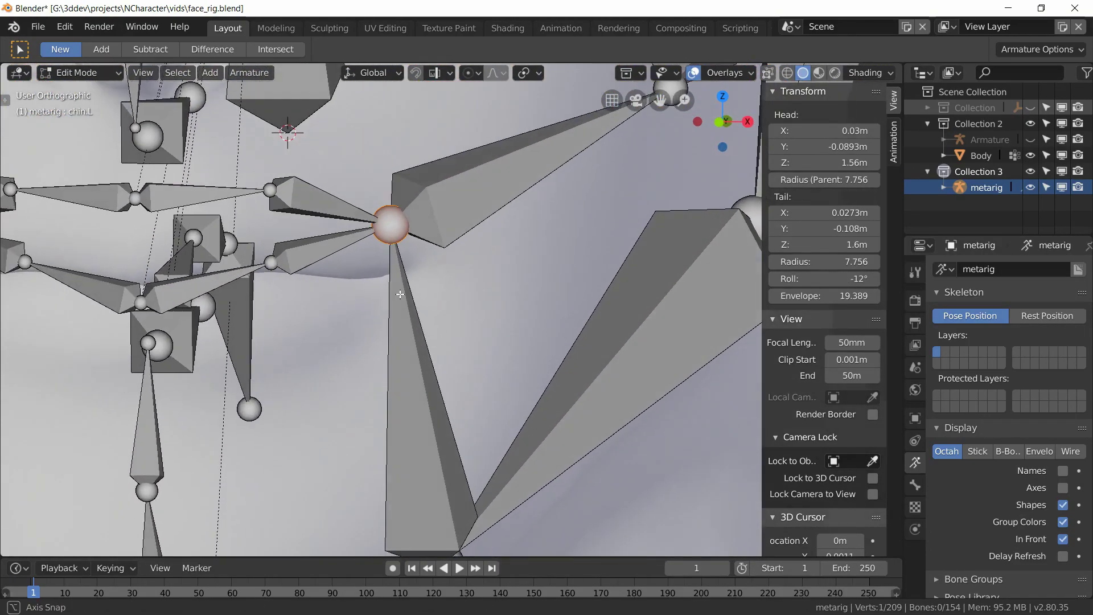
scroll(408, 288, "down", 2)
middle_click_drag(426, 281, 428, 333, "shift")
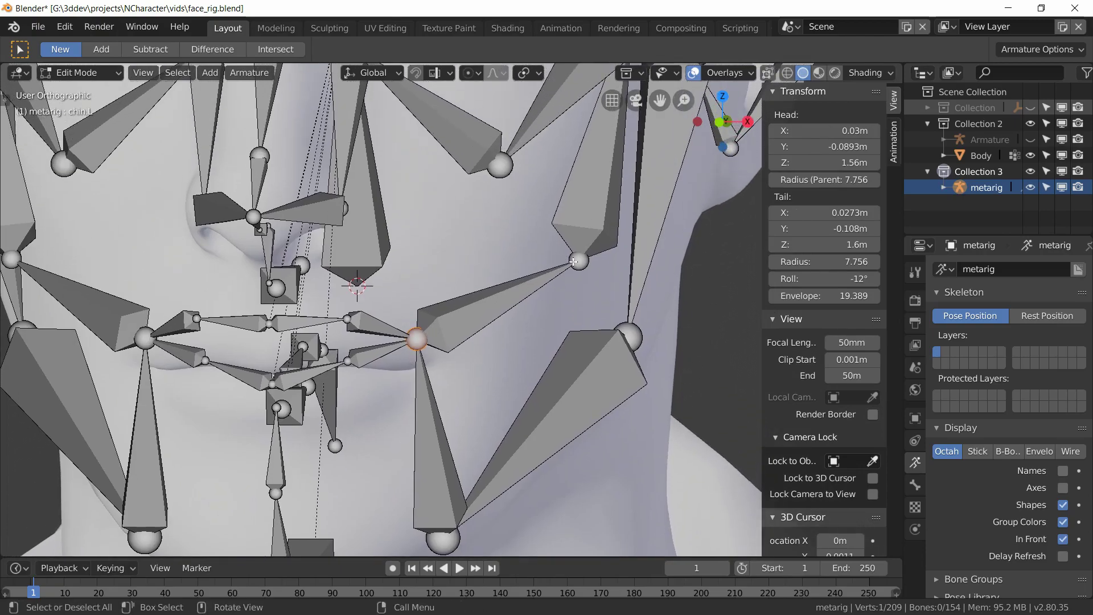
scroll(370, 318, "down", 3)
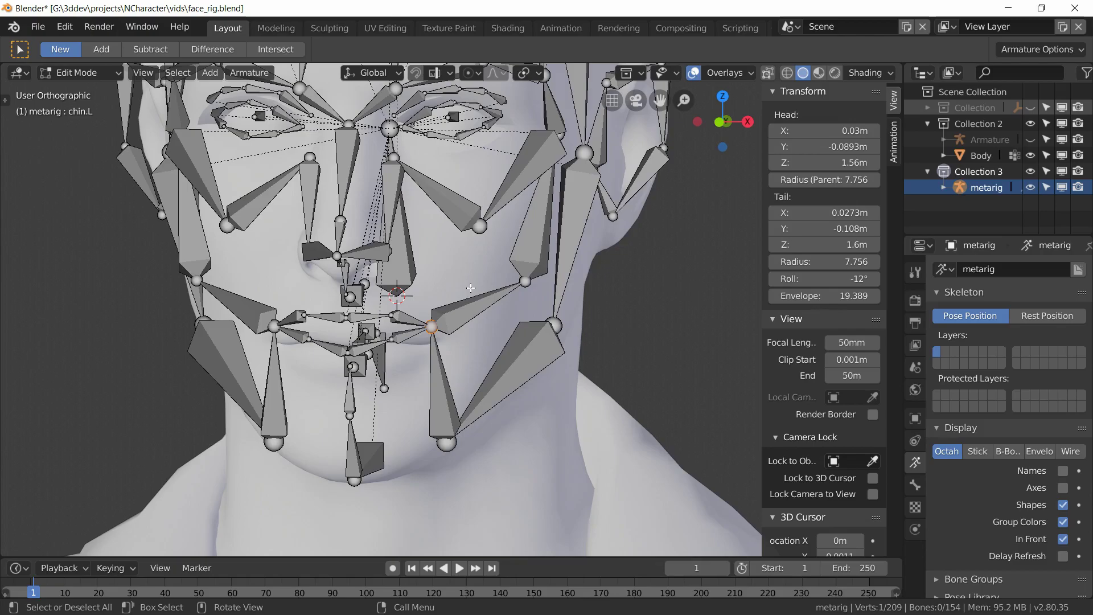
scroll(455, 310, "up", 3)
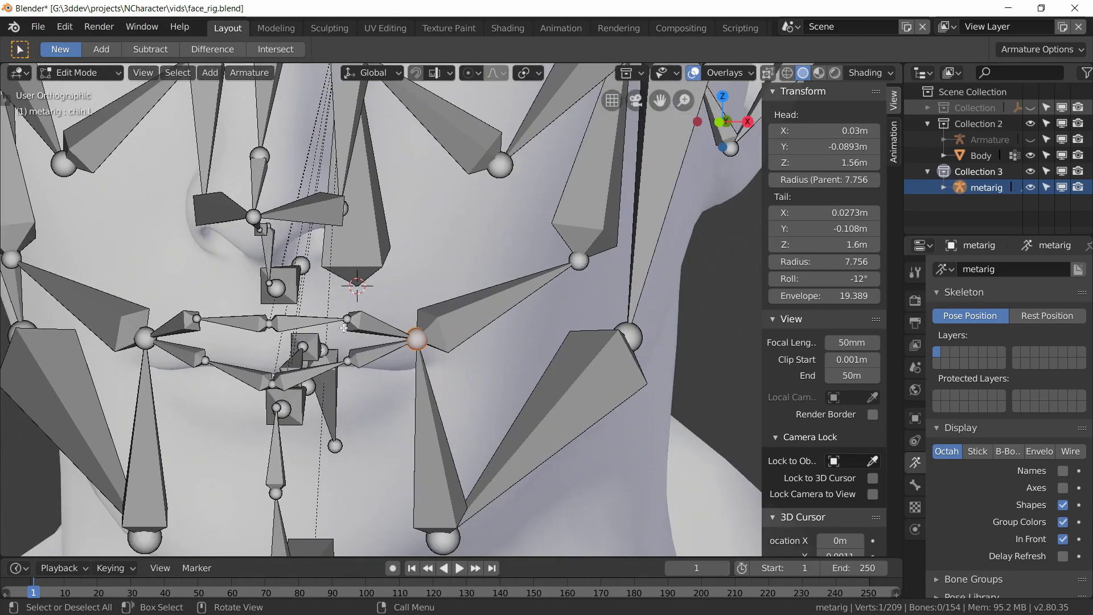
Move the nose-bridge joint slightly up and back in side view onto the nose profile
key("KP_3")
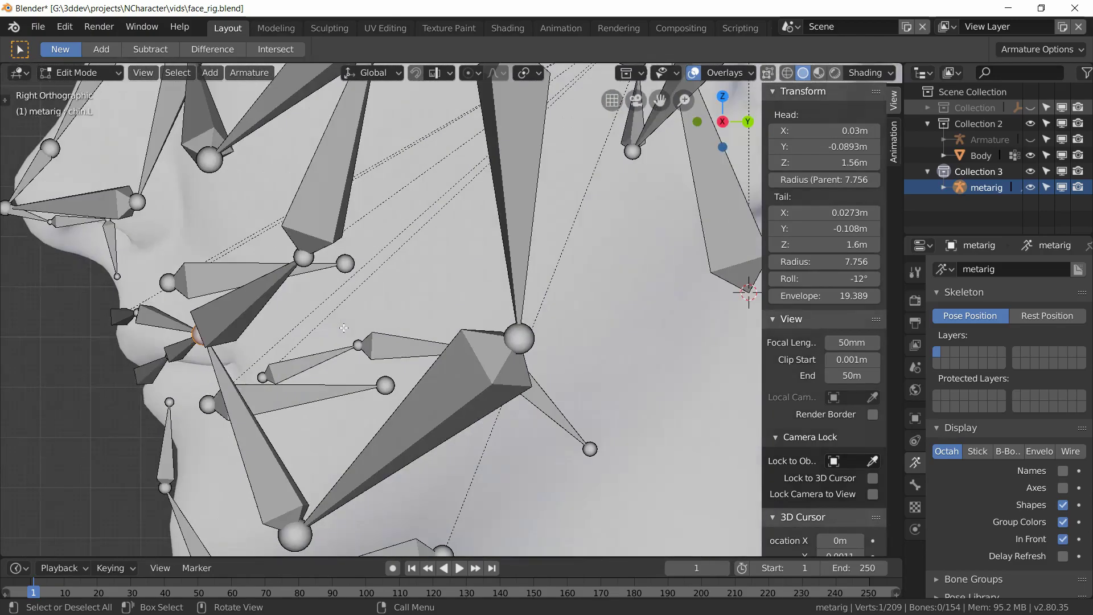
scroll(232, 309, "up", 3)
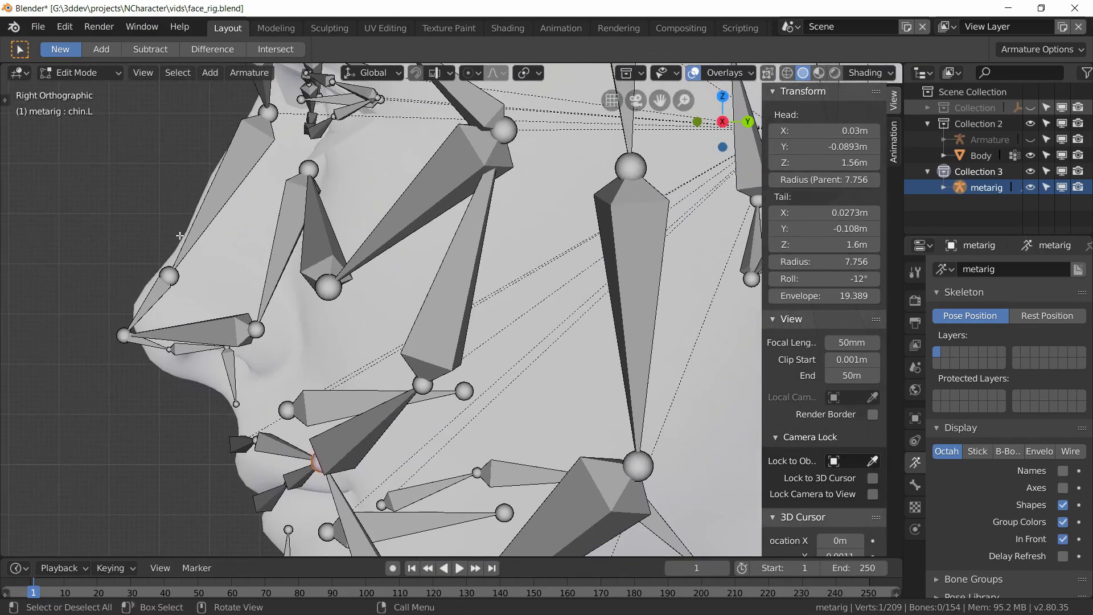
left_click(169, 276)
key("g")
left_click(177, 258)
left_click(123, 336)
key("g")
left_click(125, 326)
key("g")
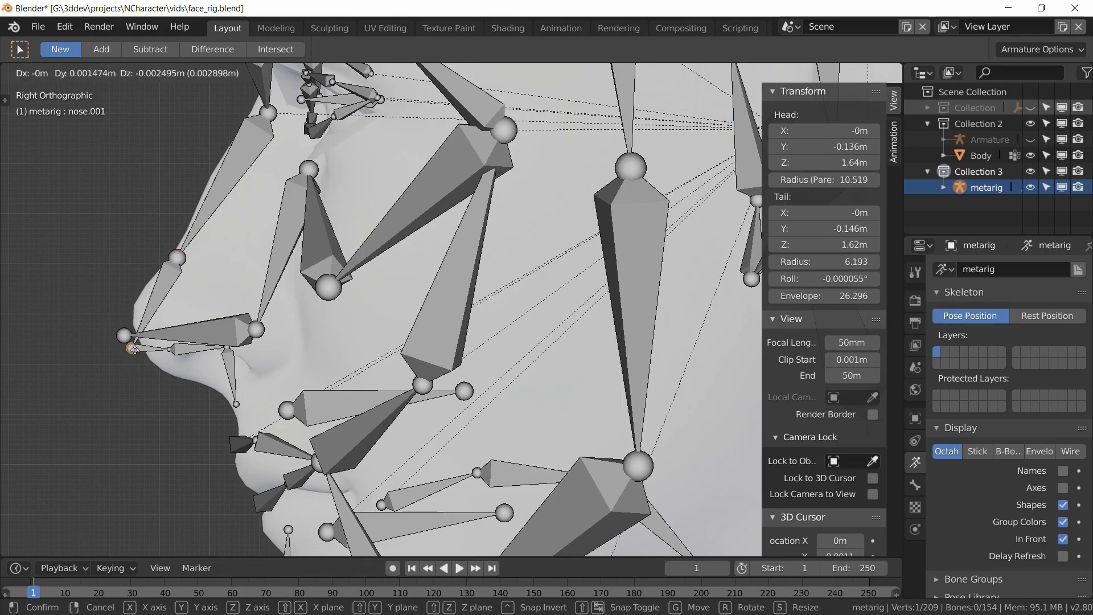
key("Escape")
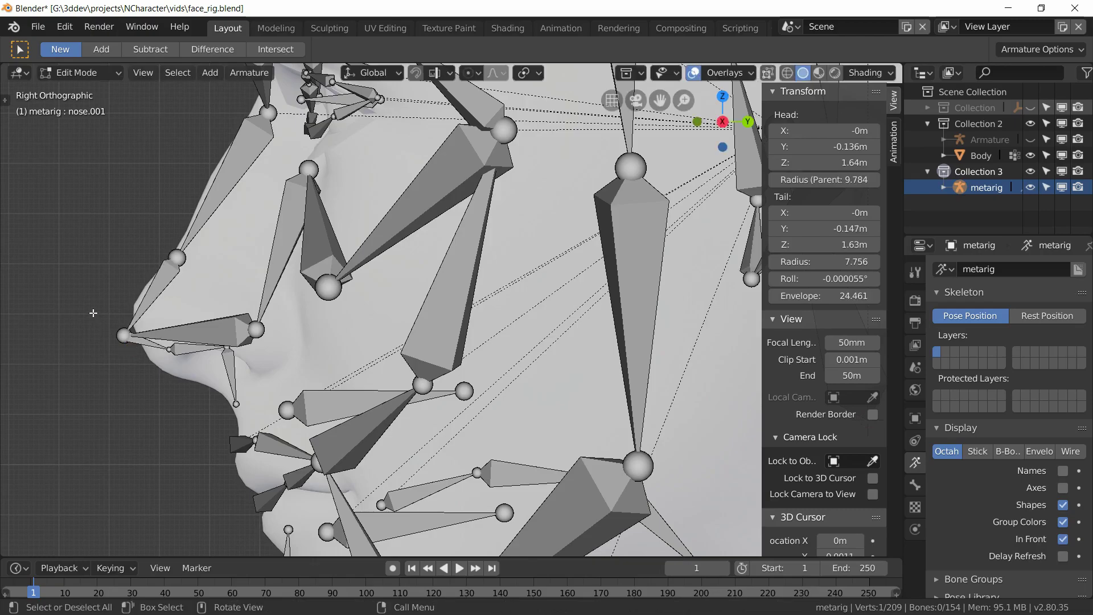
Select all the overlapping joints at the nose tip and move them about 0.0047 m up and 0.0018 m back
left_click_drag(96, 315, 128, 361)
key("g")
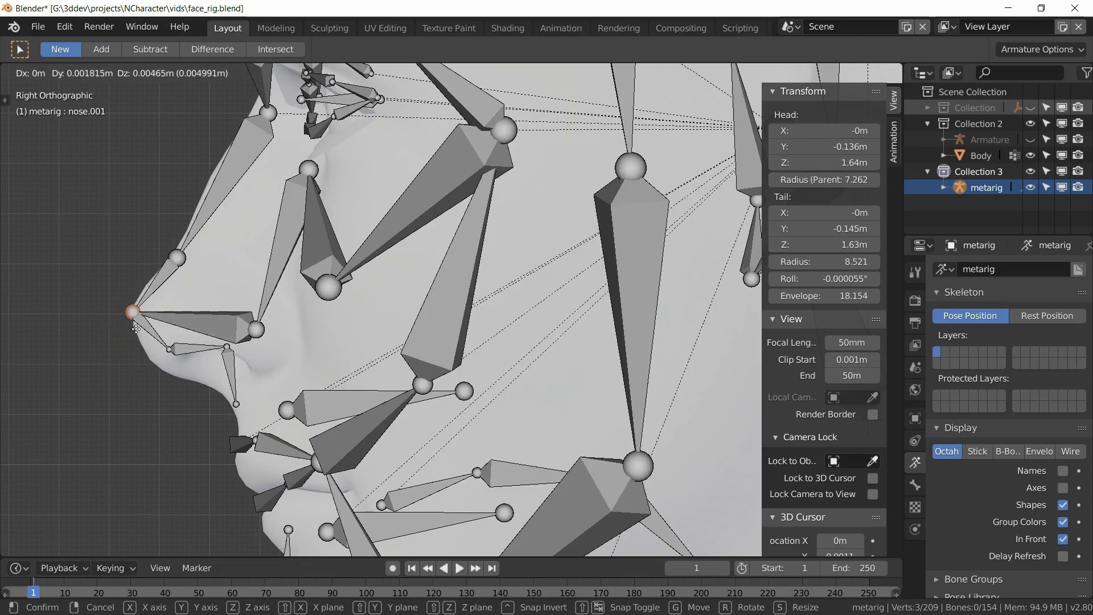
left_click(135, 330)
Move the joint beneath the nose tip down and forward onto the underside of the nose
scroll(169, 357, "up", 2)
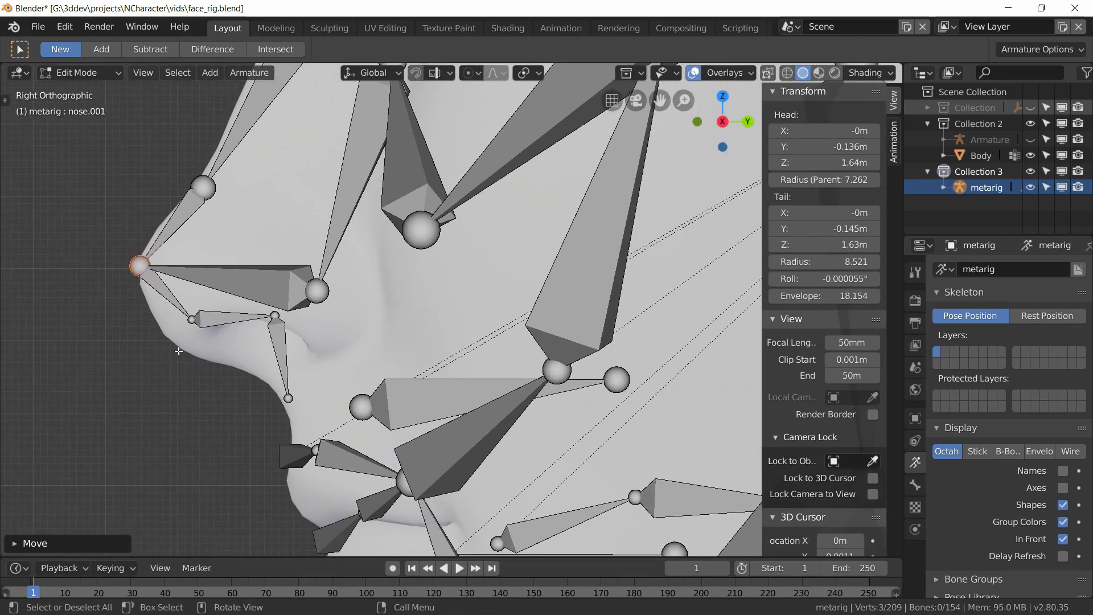
left_click(185, 311)
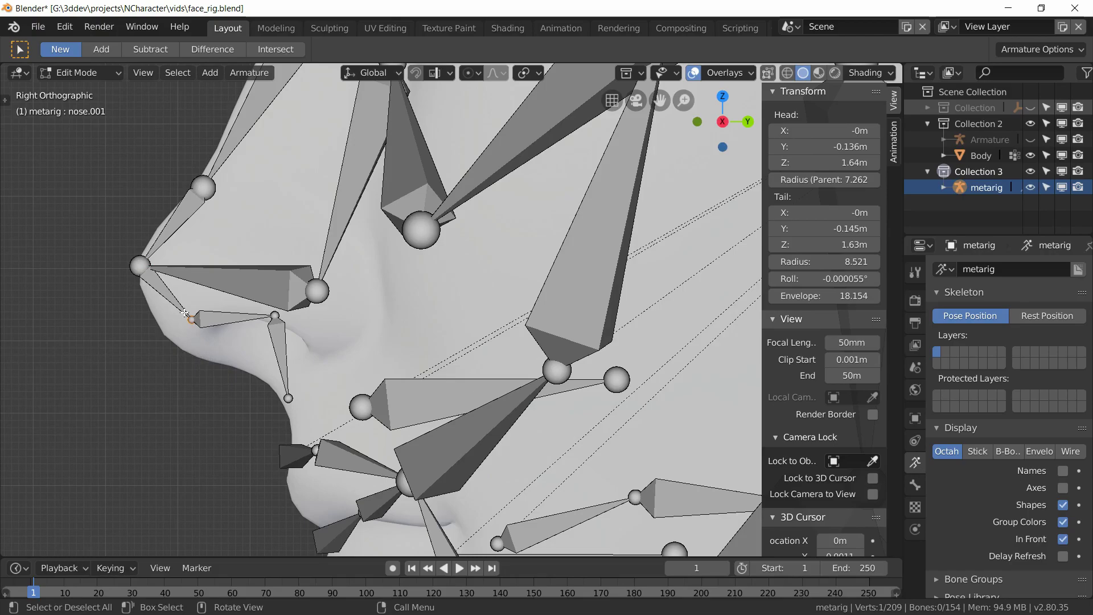
key("g")
left_click(173, 345)
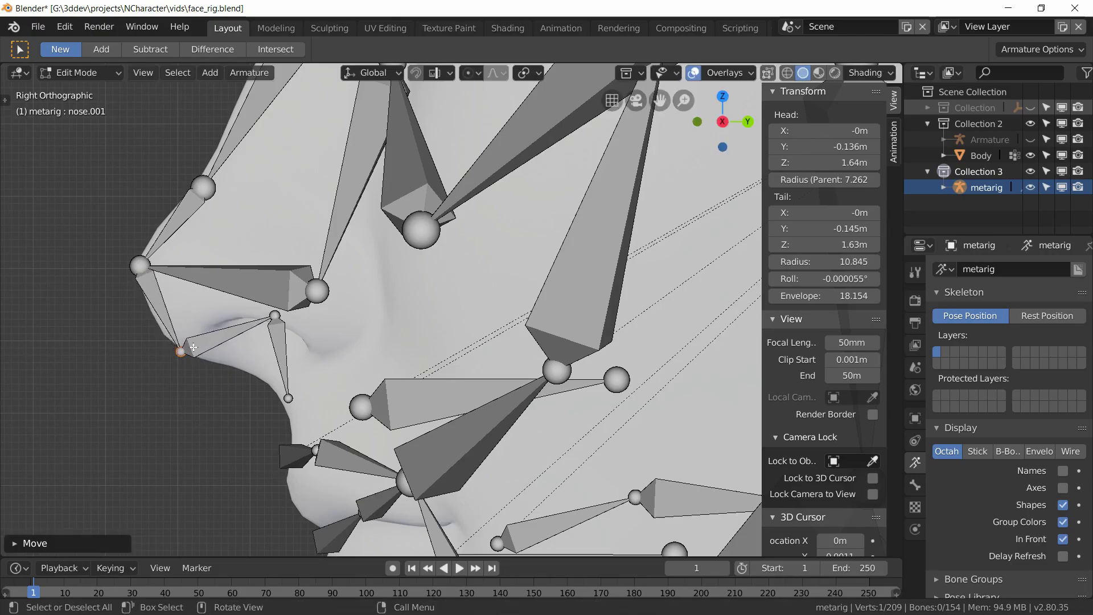
Move the nose.004 bone down and slightly back so it lies between the nose base and the upper lip
left_click(285, 356)
key("g")
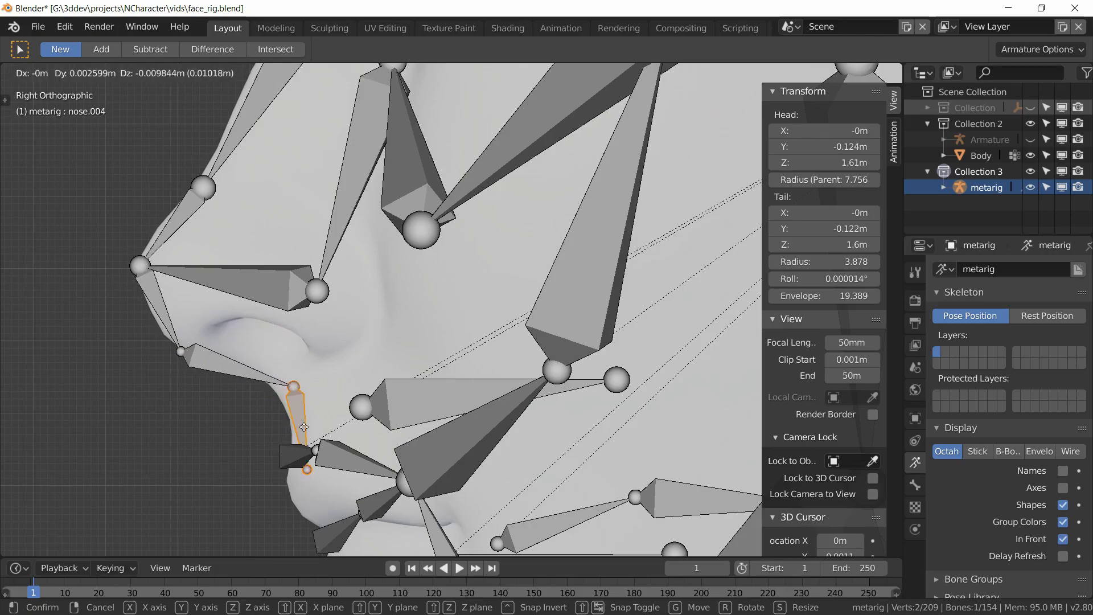
left_click(302, 421)
Highlight several lip bones, clear the selection, and inspect the fit of the mouth bones from different angles
middle_click_drag(307, 420, 465, 297)
mouse_move(367, 300)
middle_mouse_down()
mouse_move(333, 325)
mouse_move(366, 306)
middle_mouse_up()
scroll(368, 313, "down", 4)
scroll(373, 322, "up", 3)
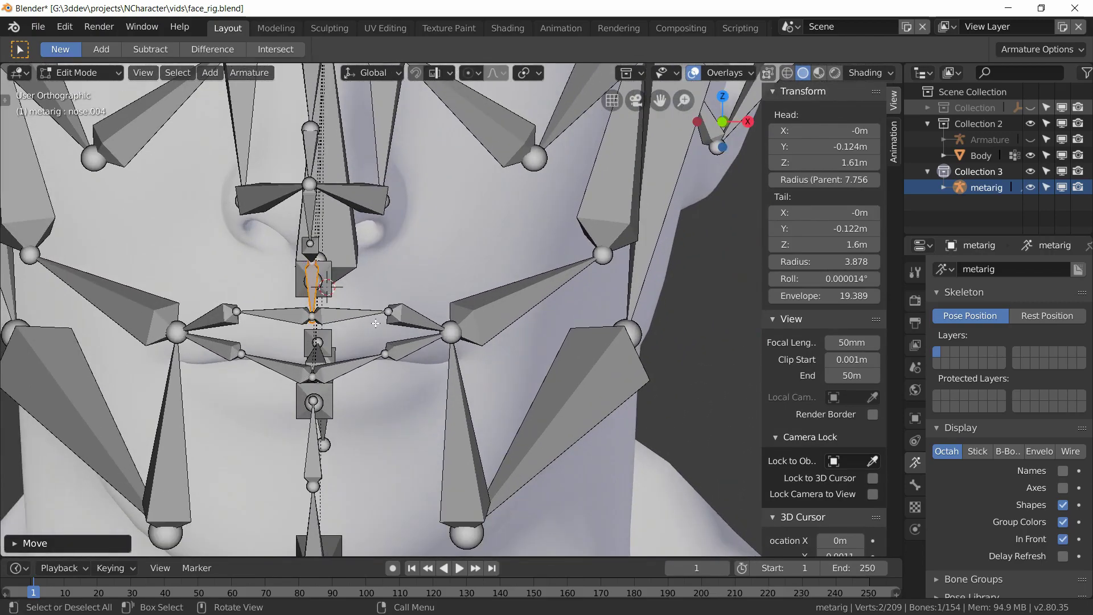
left_click(341, 315)
left_click(298, 313, "shift")
left_click(418, 320, "shift")
left_click(408, 348, "shift")
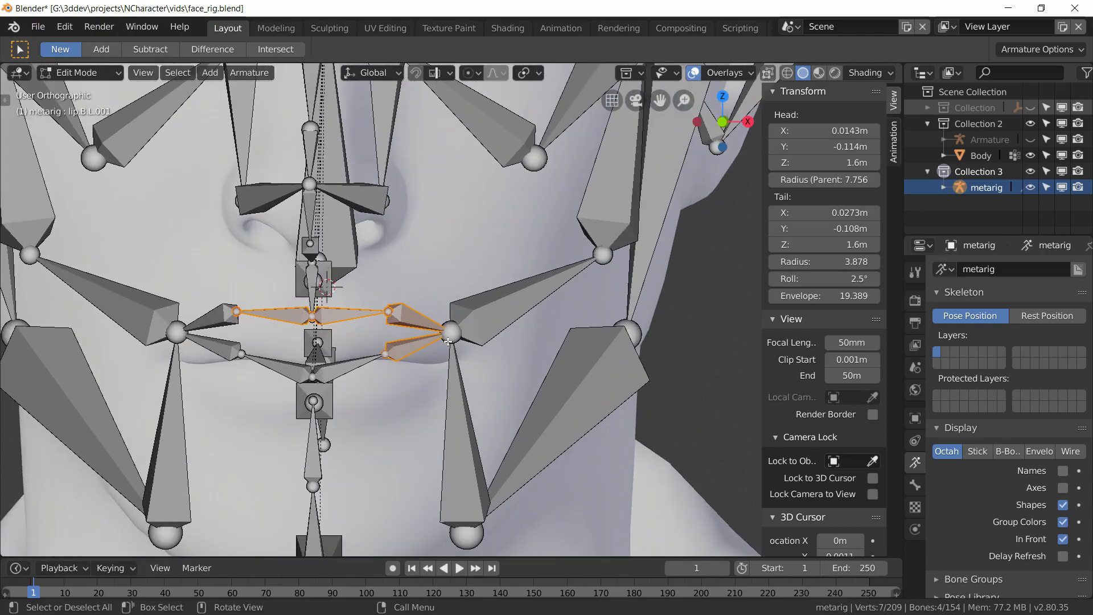
key("alt+a")
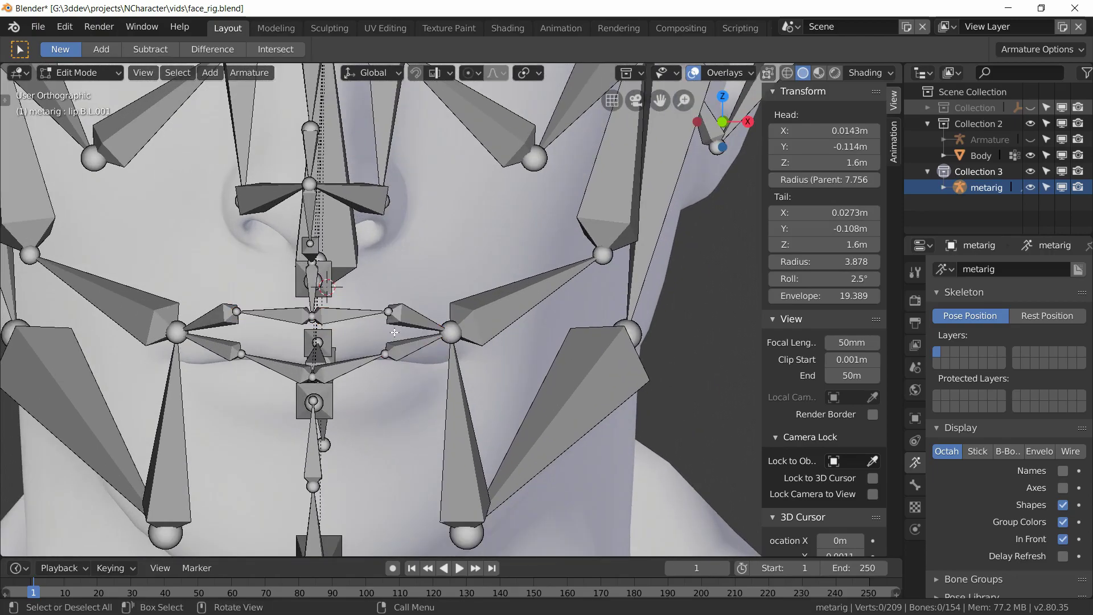
middle_click_drag(349, 314, 690, 309)
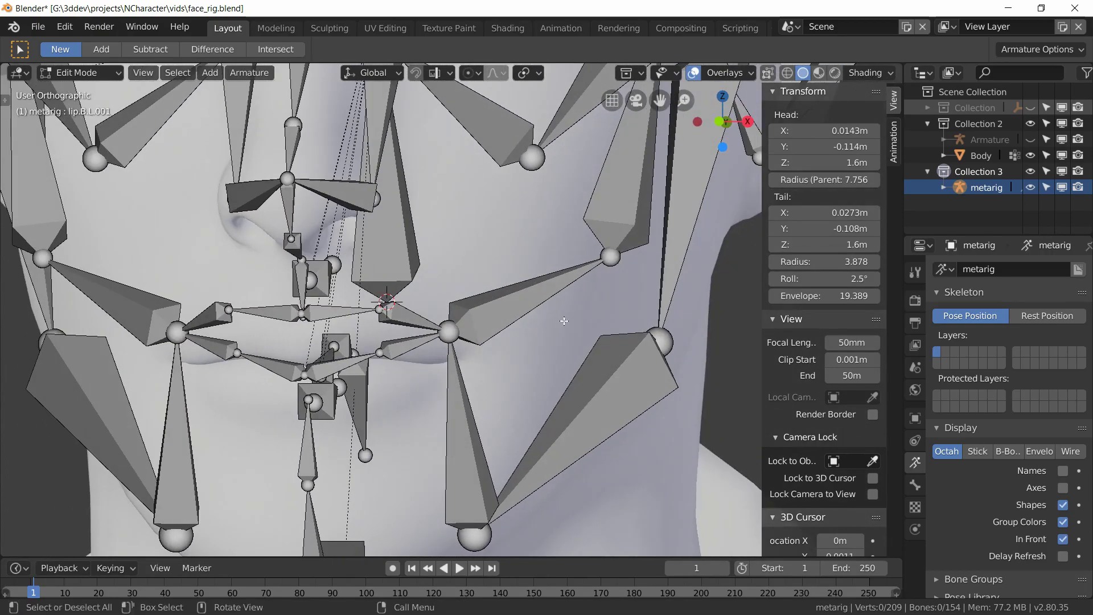
scroll(510, 312, "down", 3)
scroll(501, 313, "up", 4)
middle_click_drag(467, 313, 398, 316)
Box-select all the mouth, chin and lower jaw bones in front view and center the view on them
key("KP_1")
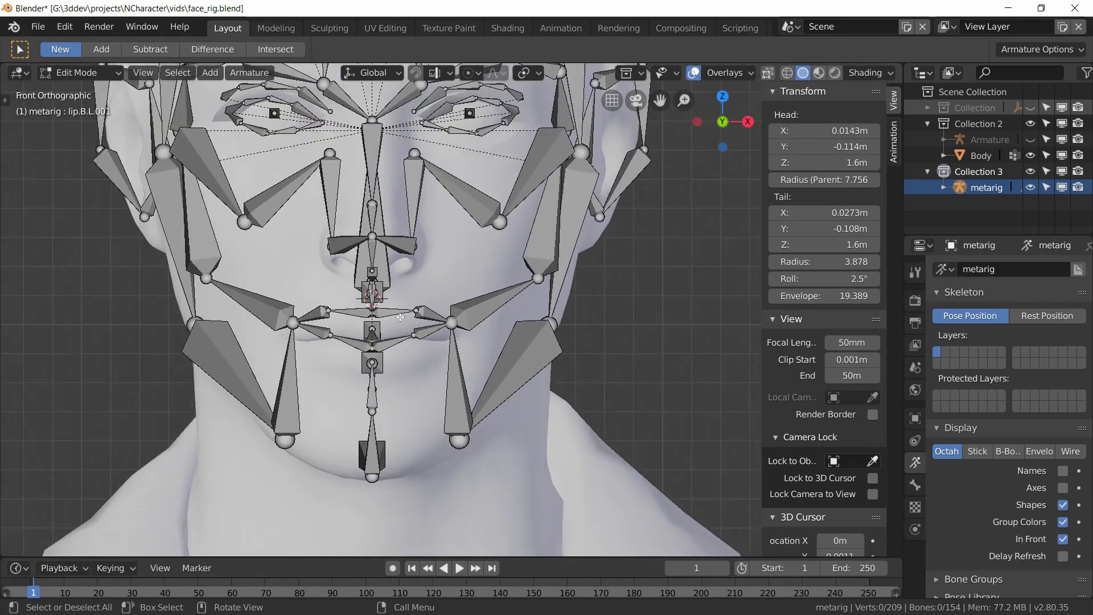
scroll(398, 317, "down", 4)
key("b")
left_click_drag(586, 499, 181, 277)
key("KP_Decimal")
Remove the two small bones between the nose and the upper lip from the selection with circle select
middle_click_drag(302, 312, 343, 325)
key("c")
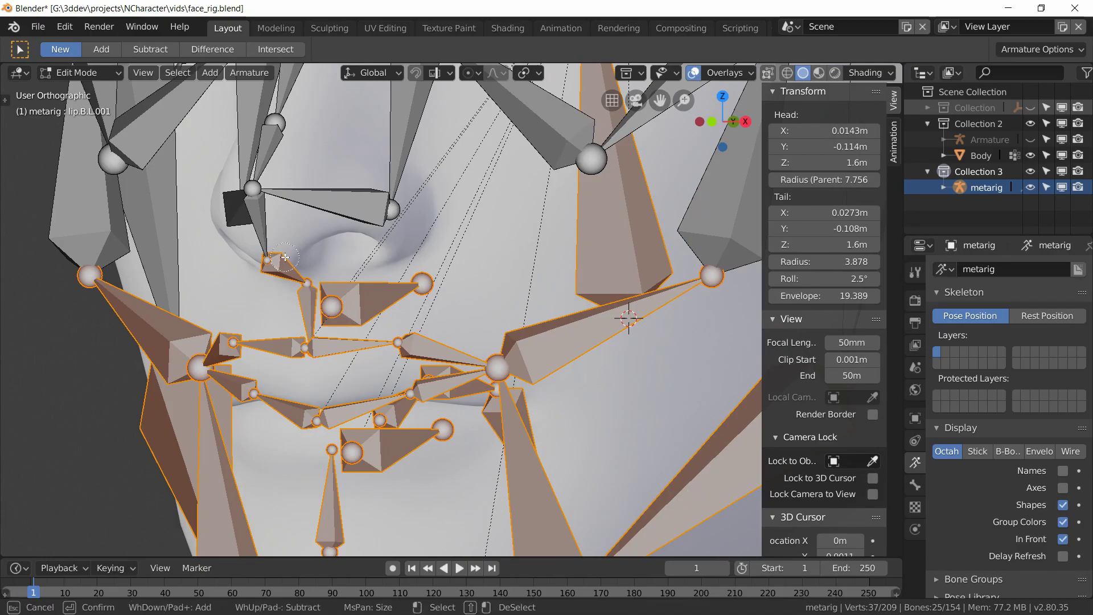
left_click_drag(281, 263, 299, 279, "shift")
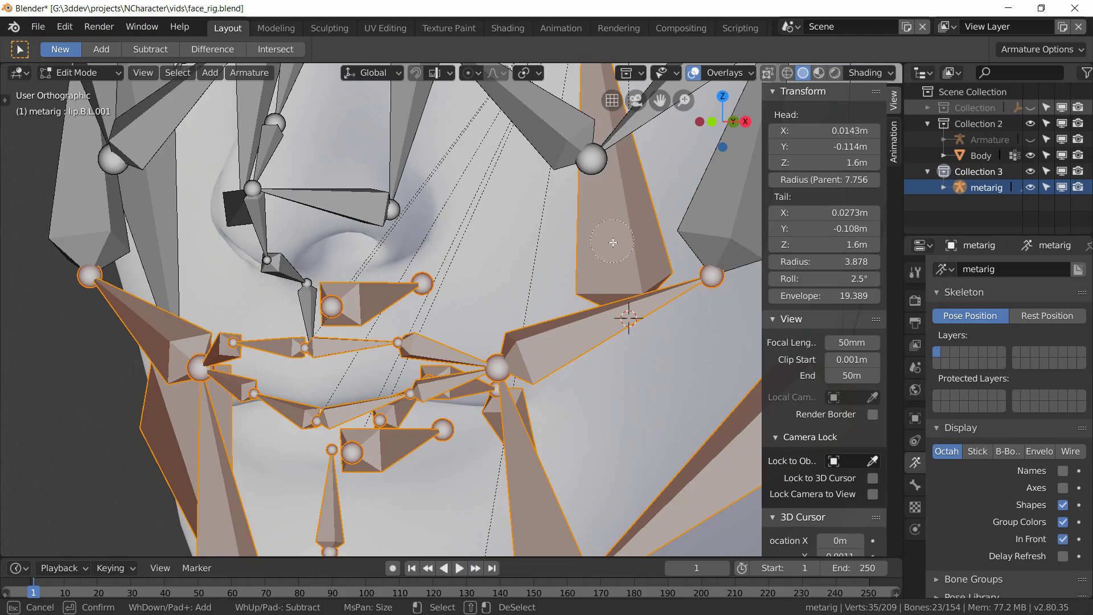
key("Escape")
Remove the large vertical bone behind the cheek from the mouth and jaw selection with circle select
scroll(591, 244, "down", 3)
mouse_move(569, 257)
middle_mouse_down()
mouse_move(538, 273)
mouse_move(575, 279)
middle_mouse_up()
key("c")
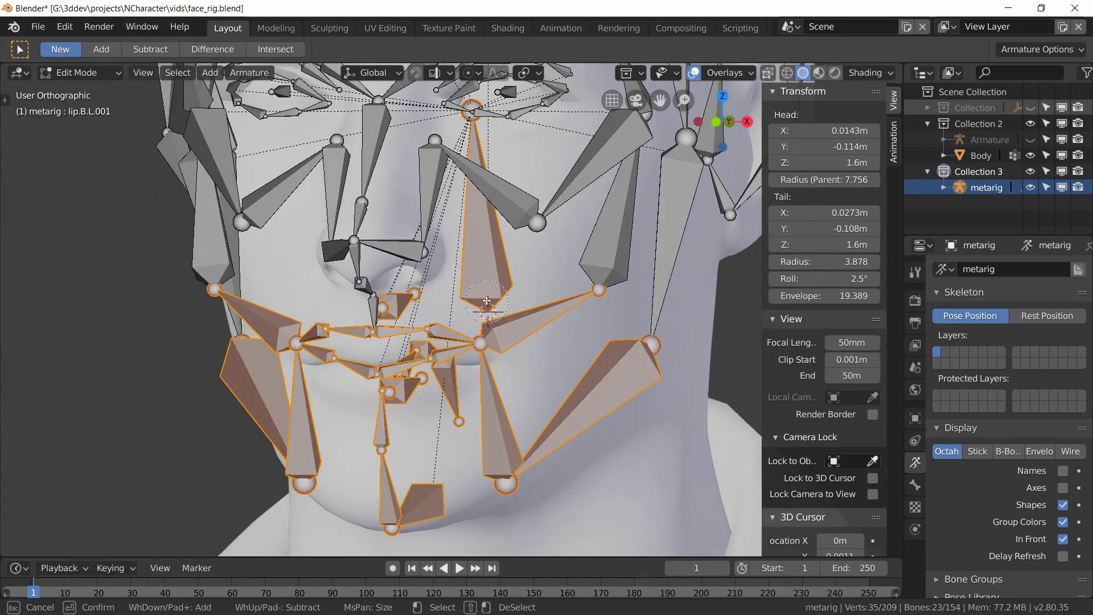
left_click(483, 280, "shift")
key("Escape")
Remove the teeth and tongue bones inside the mouth from the selection with circle select
middle_click_drag(483, 279, 413, 280)
scroll(407, 313, "up", 1)
key("c")
left_click(445, 304, "shift")
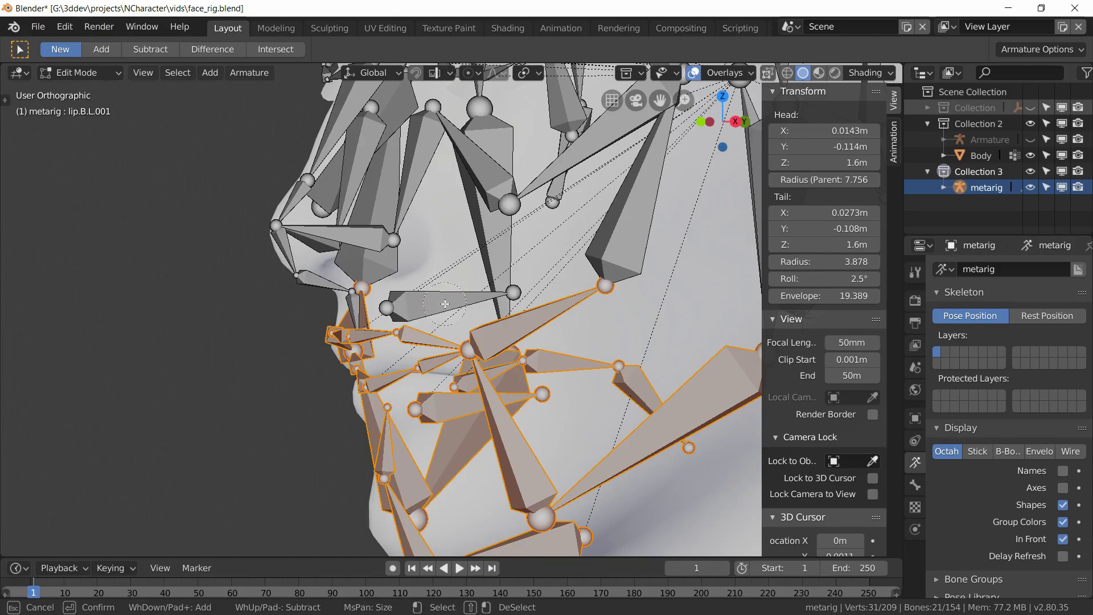
left_click(574, 367, "shift")
left_click(534, 373, "shift")
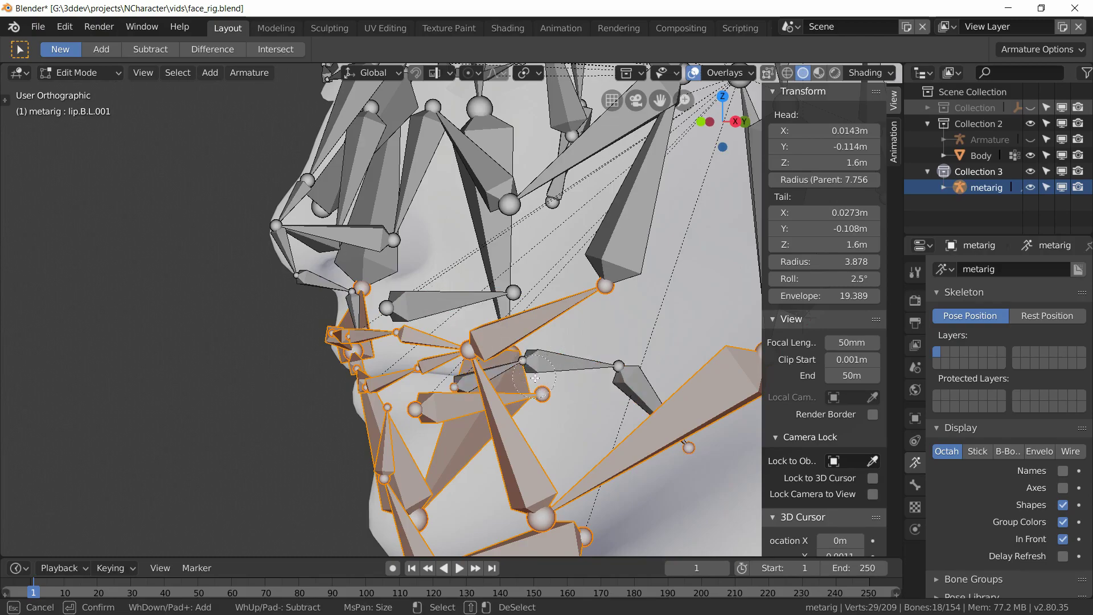
left_click(548, 398, "shift")
key("Escape")
Clear the leftover selected joints of the inner mouth bones, keeping only the lip, chin and jaw bones selected
mouse_move(578, 377)
middle_mouse_down()
mouse_move(635, 358)
mouse_move(416, 395)
middle_mouse_up()
key("c")
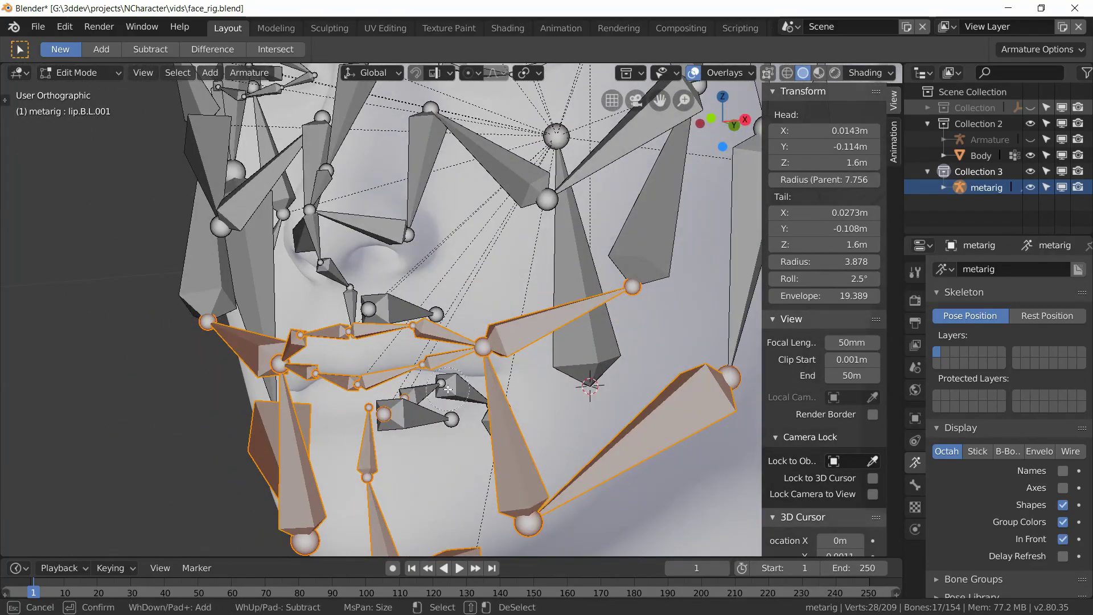
key("Escape")
right_click(450, 427)
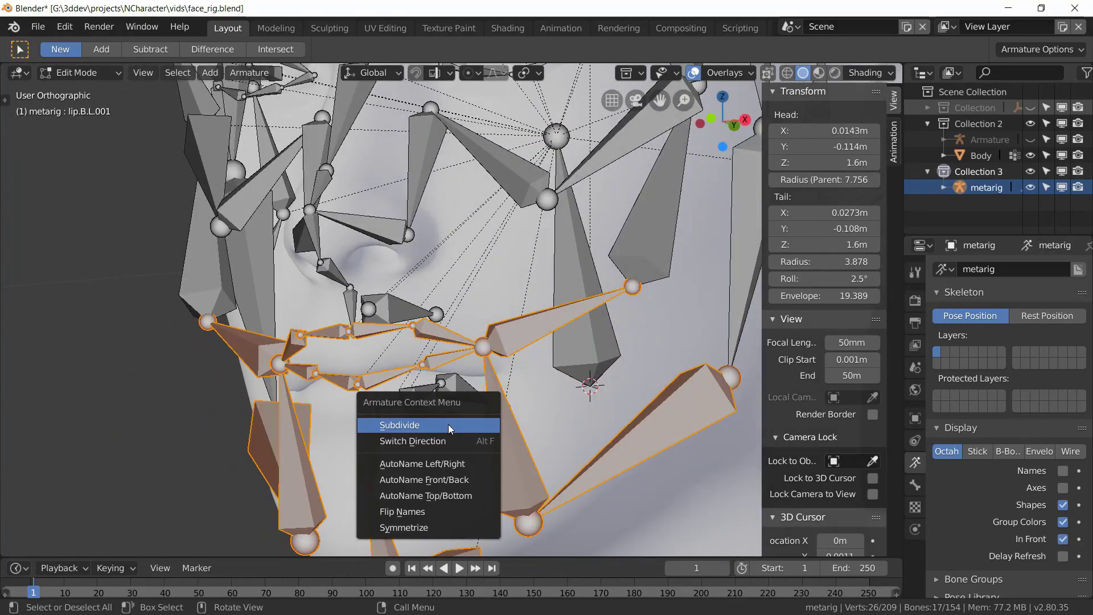
mouse_move(592, 399)
middle_mouse_down()
mouse_move(580, 412)
mouse_move(594, 394)
middle_mouse_up()
key("c")
key("Escape")
Move the selected lip, chin and jaw bones down about 0.005 m along global Z in front view
key("KP_1")
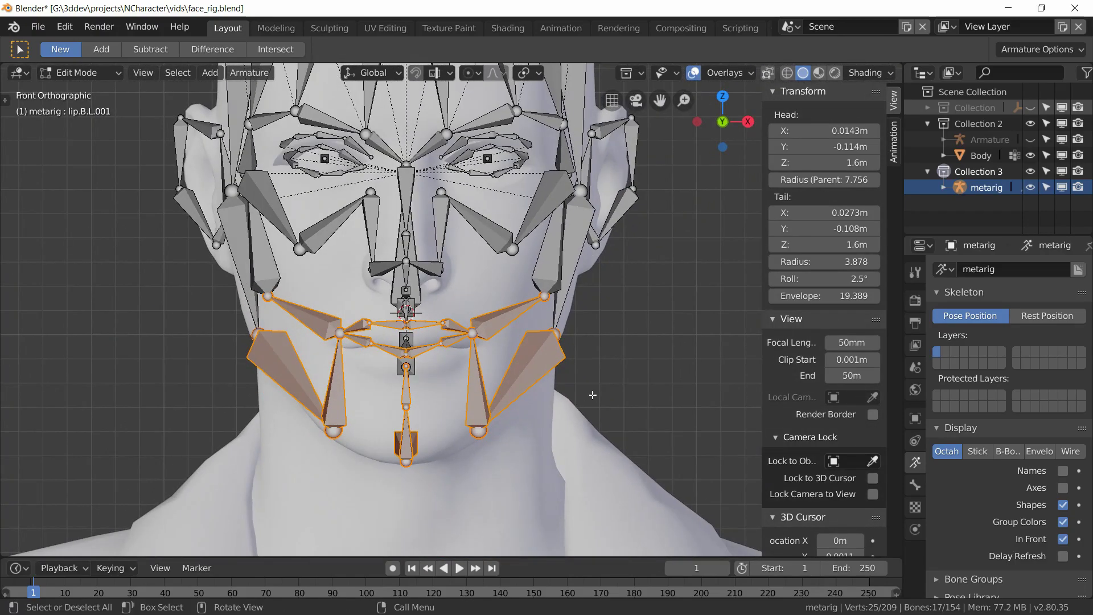
scroll(564, 393, "up", 2)
middle_click_drag(526, 369, 538, 322, "shift")
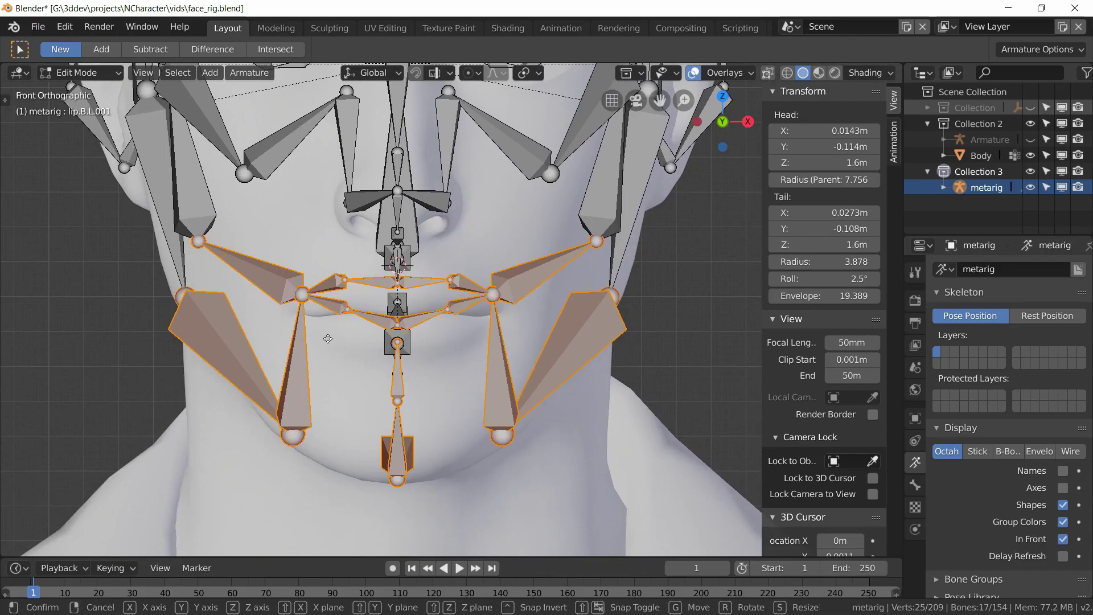
key("g")
key("z")
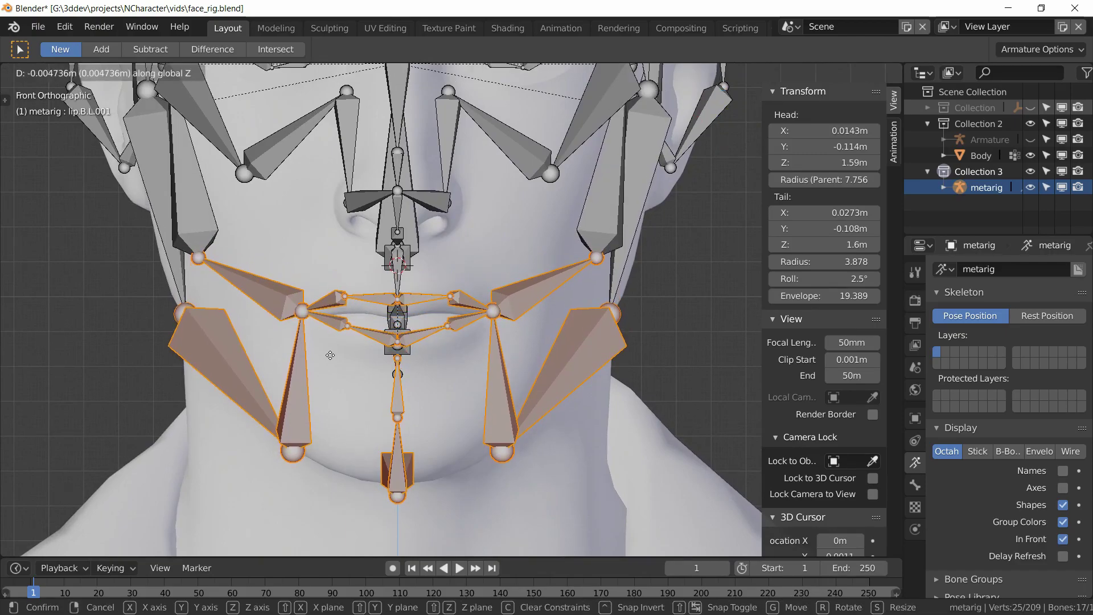
left_click(331, 356)
Examine the fit of the upper and lower lip bones up close by highlighting several of them
scroll(453, 349, "up", 4)
middle_click_drag(454, 349, 259, 242)
left_click(273, 259)
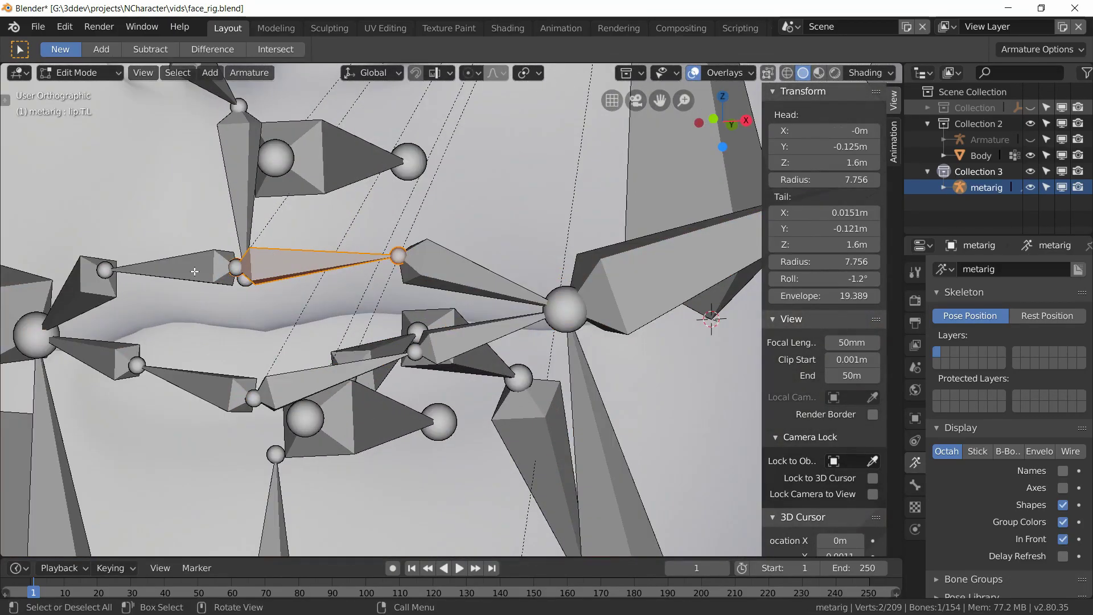
left_click(307, 389)
middle_click_drag(307, 390, 401, 259)
left_click(560, 239)
middle_click_drag(562, 270, 576, 340)
scroll(566, 326, "down", 6)
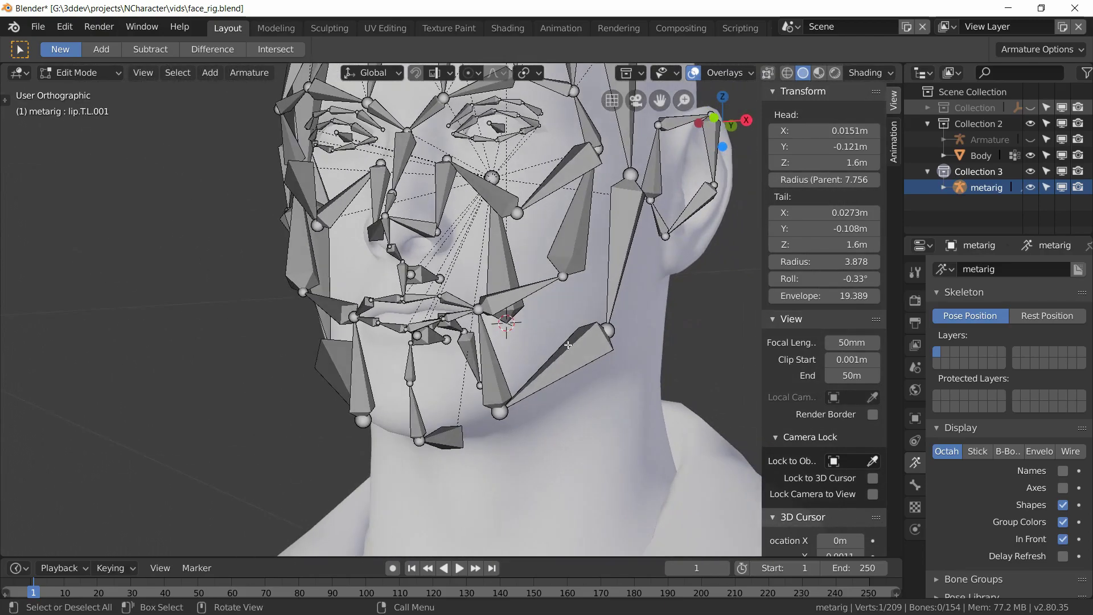
Highlight an upper lid bone and examine how the lid bones follow the eye
left_click(411, 300)
left_click(392, 303)
middle_click_drag(440, 300, 419, 309)
middle_click_drag(498, 103, 454, 238, "shift")
left_click(454, 251)
scroll(454, 251, "up", 5)
middle_click_drag(448, 189, 419, 309, "shift")
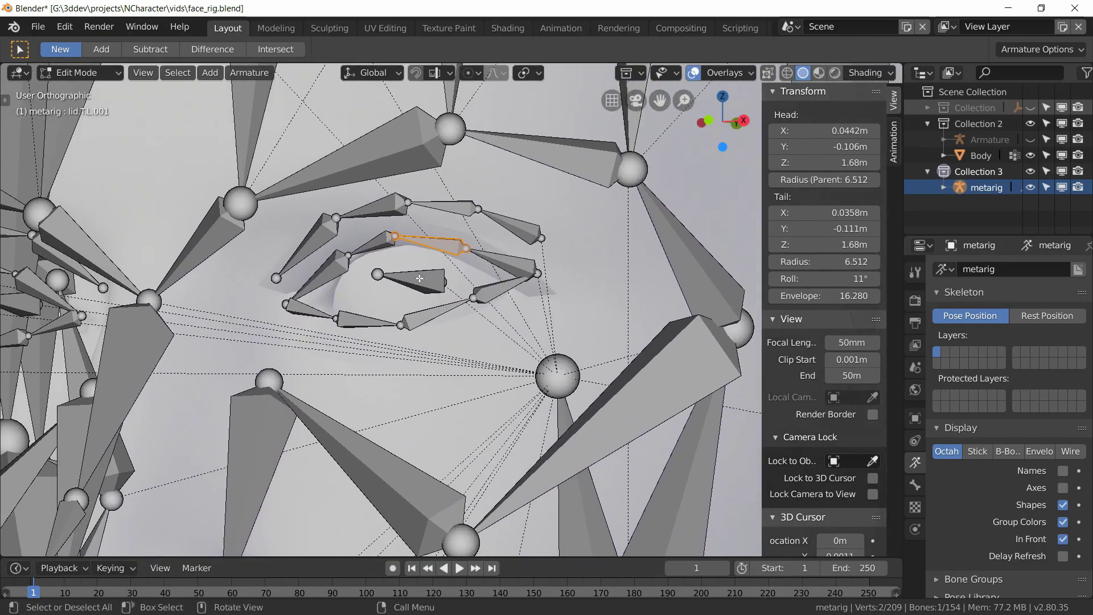
Examine the overall fit of the brow, nose, mouth and jaw bones on the head from several angles
scroll(494, 274, "down", 4)
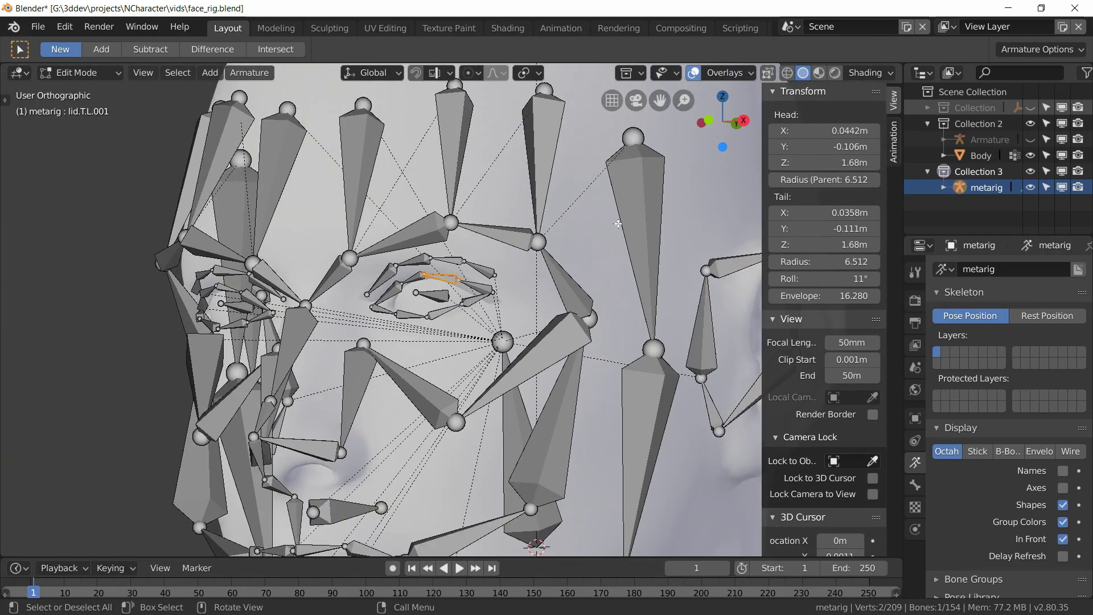
scroll(625, 334, "down", 4)
scroll(559, 344, "up", 4)
middle_click_drag(504, 359, 507, 236, "shift")
scroll(508, 236, "up", 2)
middle_click_drag(392, 297, 476, 225)
middle_click_drag(476, 226, 413, 218)
scroll(413, 218, "up", 3)
middle_click_drag(202, 192, 271, 293, "shift")
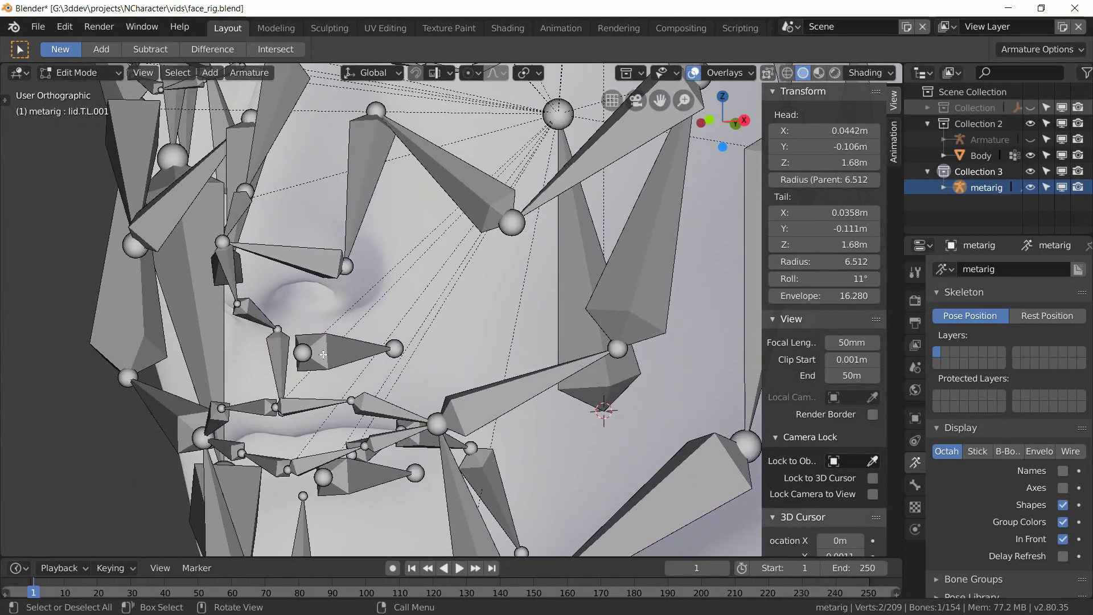
middle_click_drag(350, 422, 339, 285, "shift")
scroll(450, 275, "down", 5)
middle_click_drag(509, 291, 513, 392, "shift")
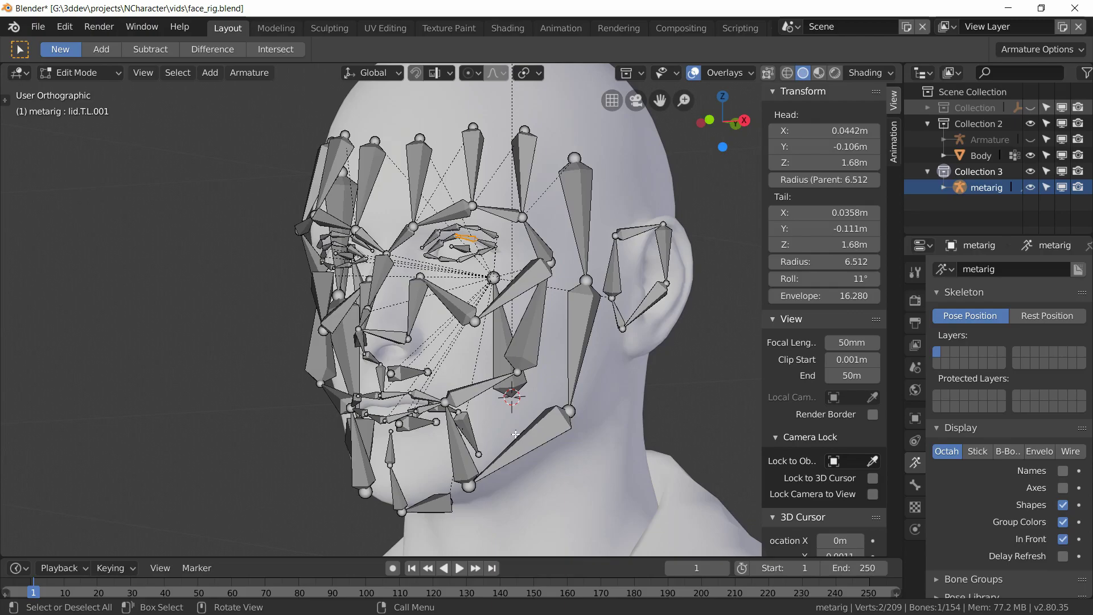
middle_click_drag(515, 434, 562, 435)
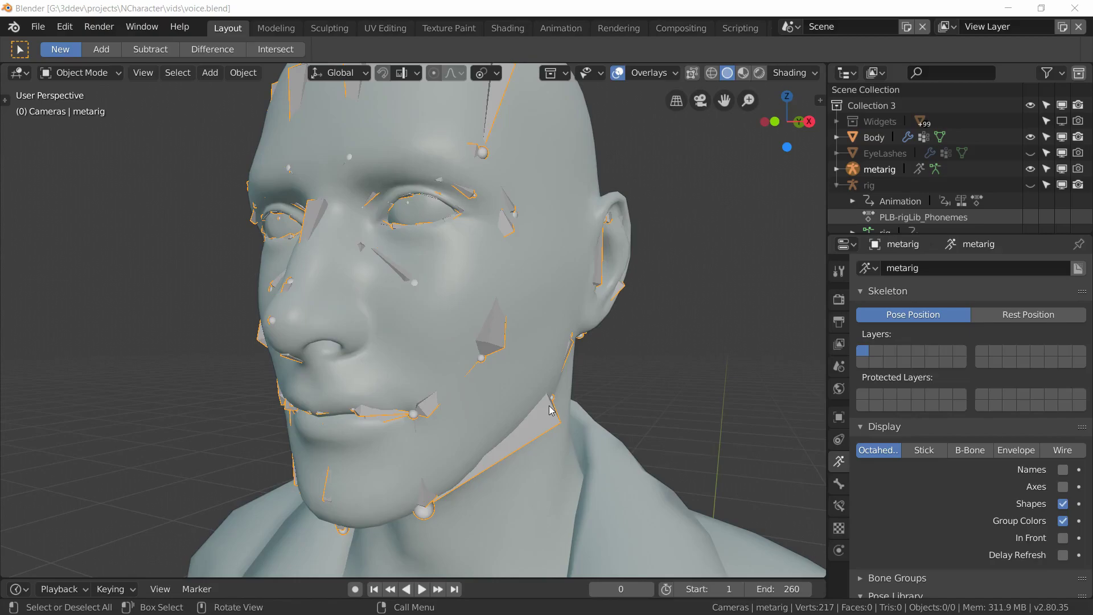
In voice.blend, turn on In Front for the metarig to view its face bones, and turn it off again
left_click(1063, 538)
middle_click_drag(539, 419, 589, 431)
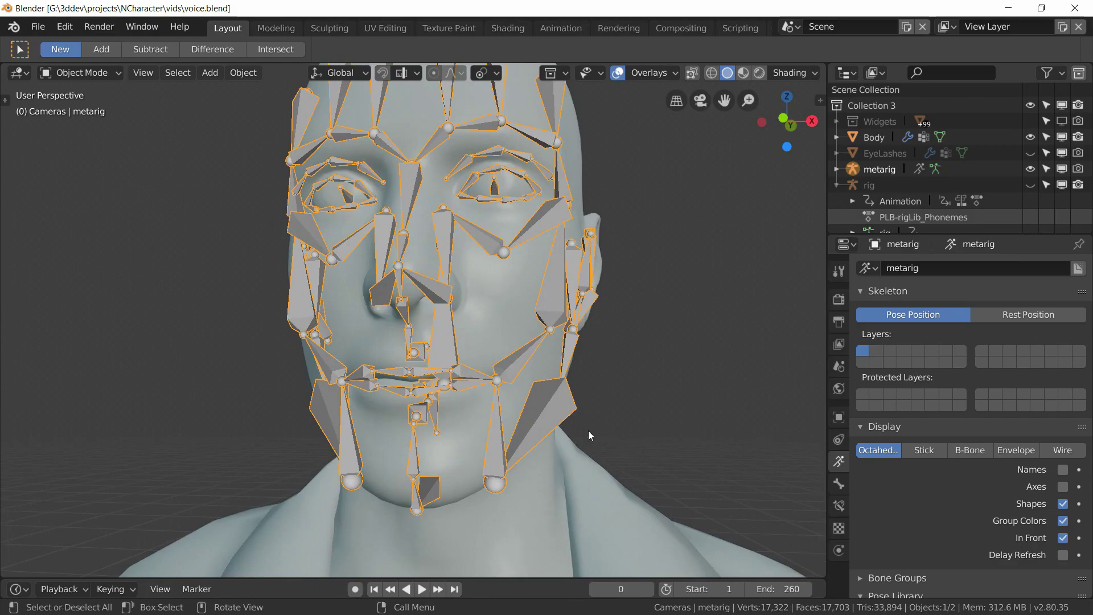
left_click(1062, 539)
Examine how the mouth corner, cheek and jaw bones sit on the surface of the reference head
middle_click_drag(504, 353, 464, 308)
scroll(503, 364, "up", 2)
middle_click_drag(330, 278, 331, 332)
scroll(326, 389, "down", 4)
scroll(289, 344, "up", 7)
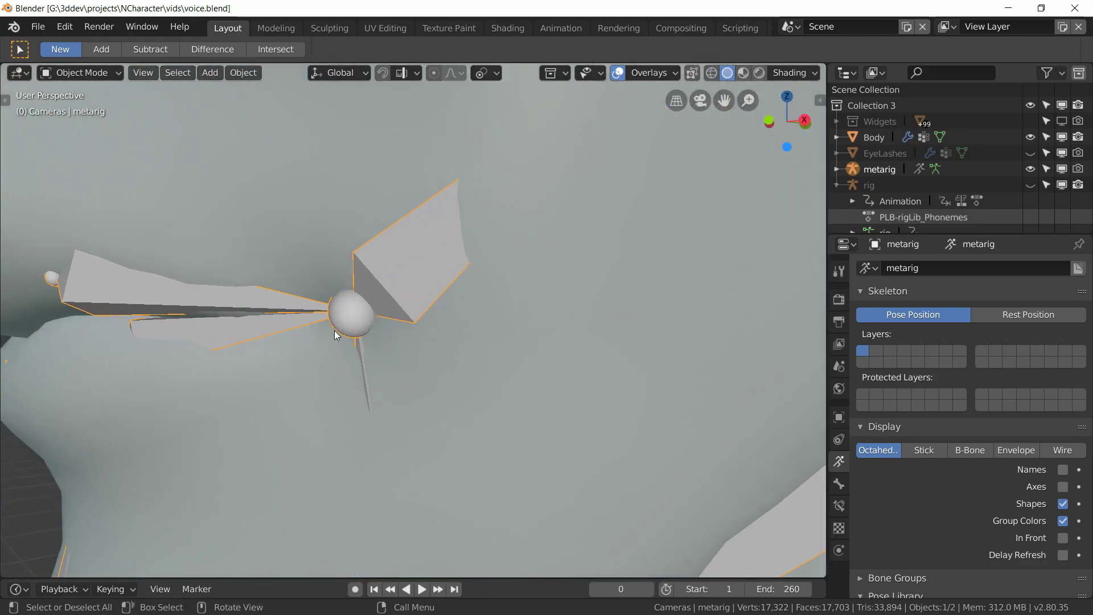
scroll(343, 323, "down", 3)
left_click(378, 320)
left_click(379, 319)
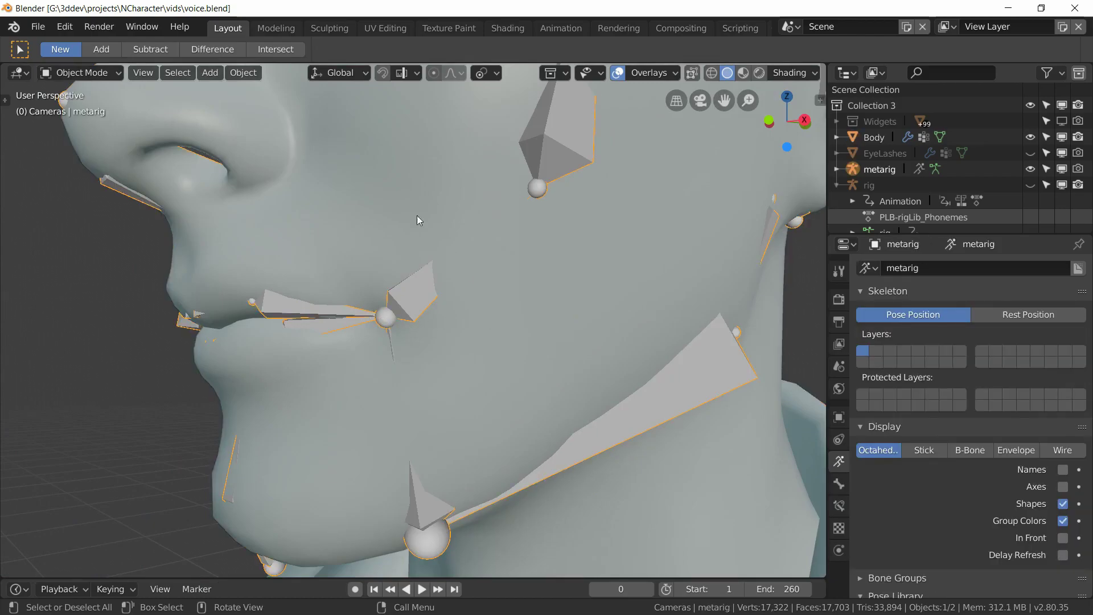
scroll(489, 291, "down", 3)
scroll(479, 329, "down", 2)
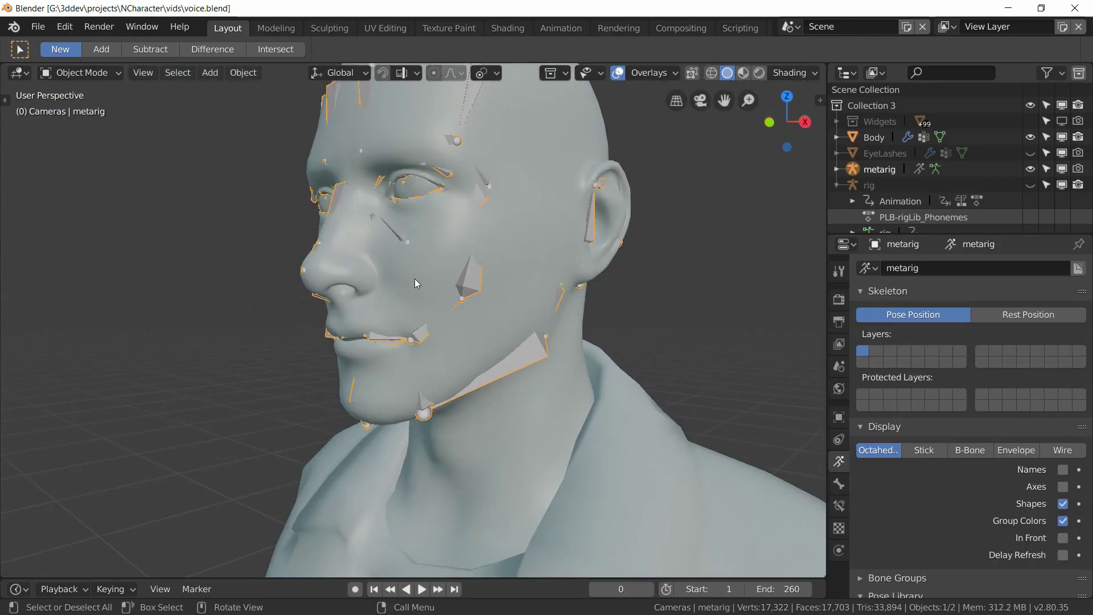
Open the Body mesh in Edit Mode and compare the cheek, brow and nose bone positions with its topology
left_click(414, 278)
key("Tab")
scroll(438, 333, "up", 3)
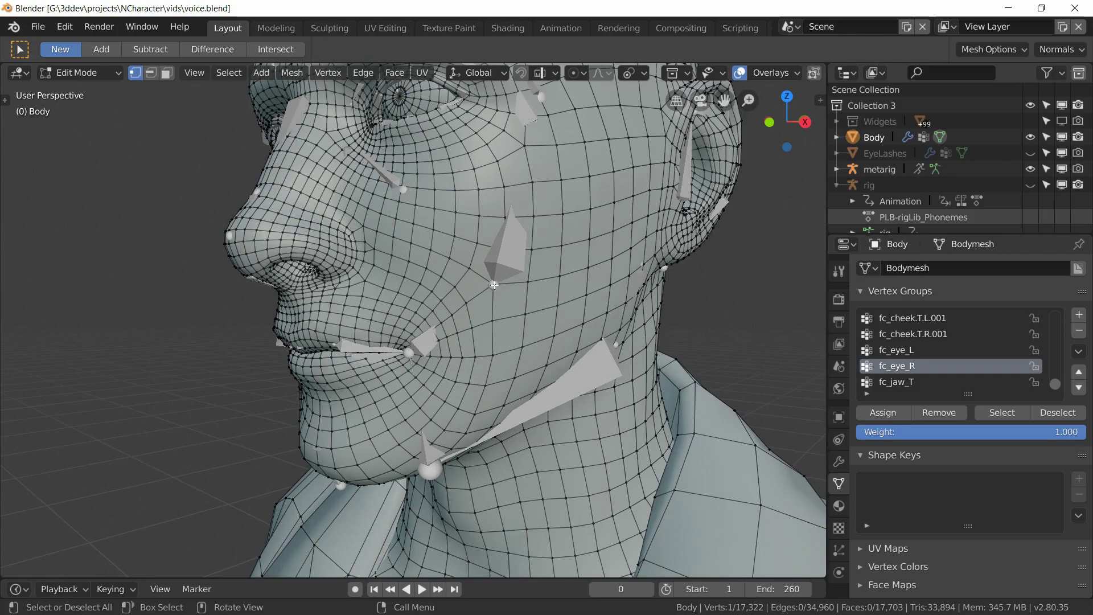
middle_click_drag(541, 109, 508, 202, "shift")
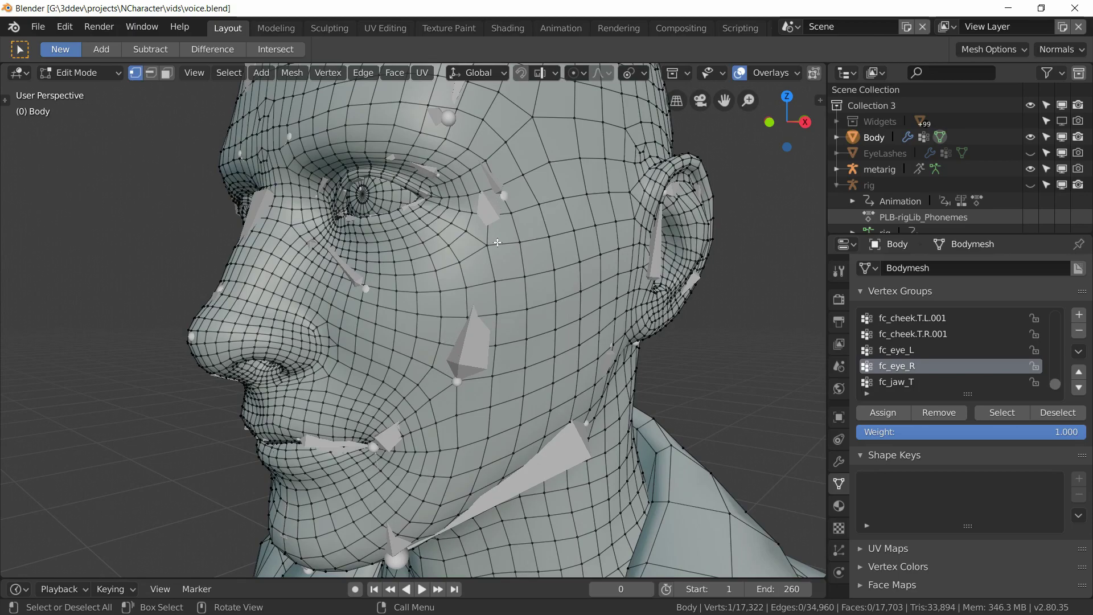
scroll(496, 243, "down", 2)
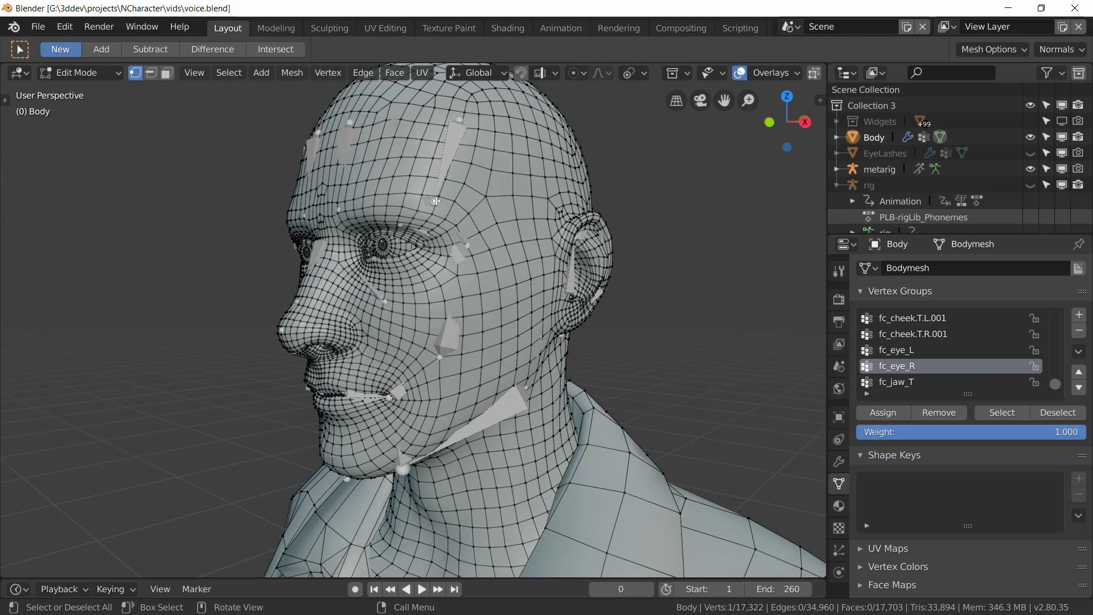
middle_click_drag(431, 325, 475, 322)
scroll(529, 308, "up", 4)
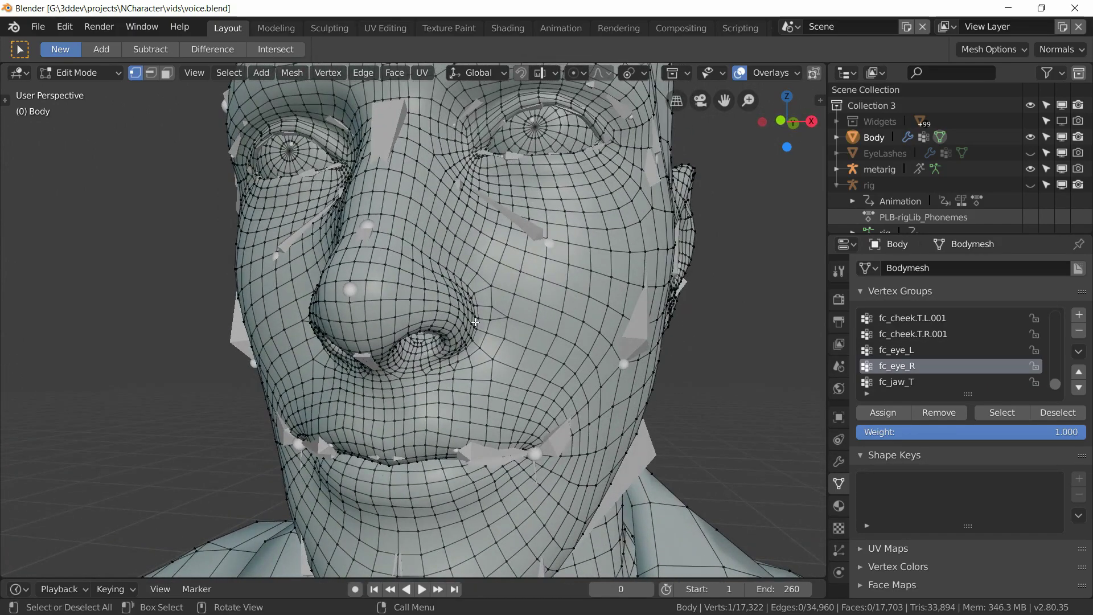
Examine the mouth, chin and jaw bones against the mesh edge loops from both sides and from below
scroll(482, 321, "down", 4)
middle_click_drag(487, 320, 459, 281, "shift")
scroll(426, 304, "up", 3)
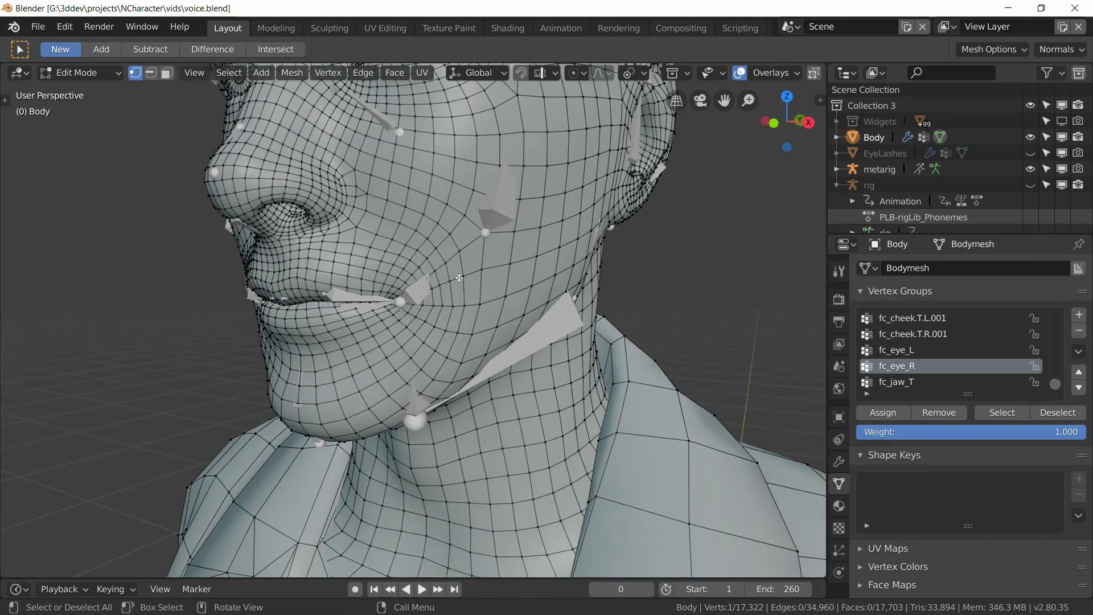
middle_click_drag(355, 346, 419, 344)
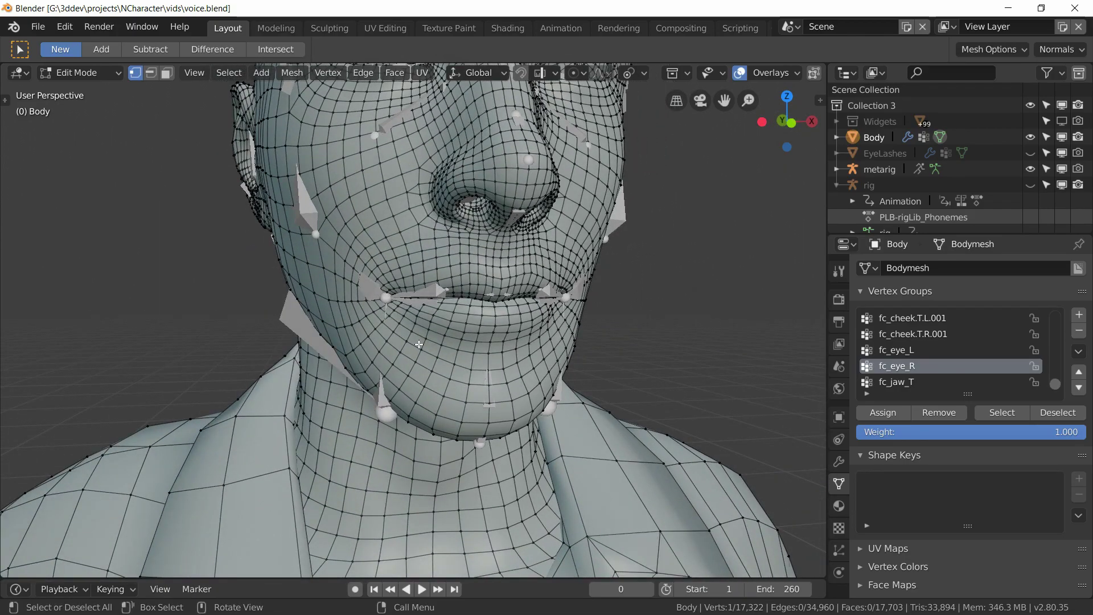
scroll(419, 345, "down", 3)
middle_click_drag(419, 345, 419, 139)
middle_click_drag(449, 292, 441, 334)
Return the Body to Object Mode and examine where the eyelid, brow and cheek bones emerge from the surface
key("Tab")
scroll(446, 276, "up", 2)
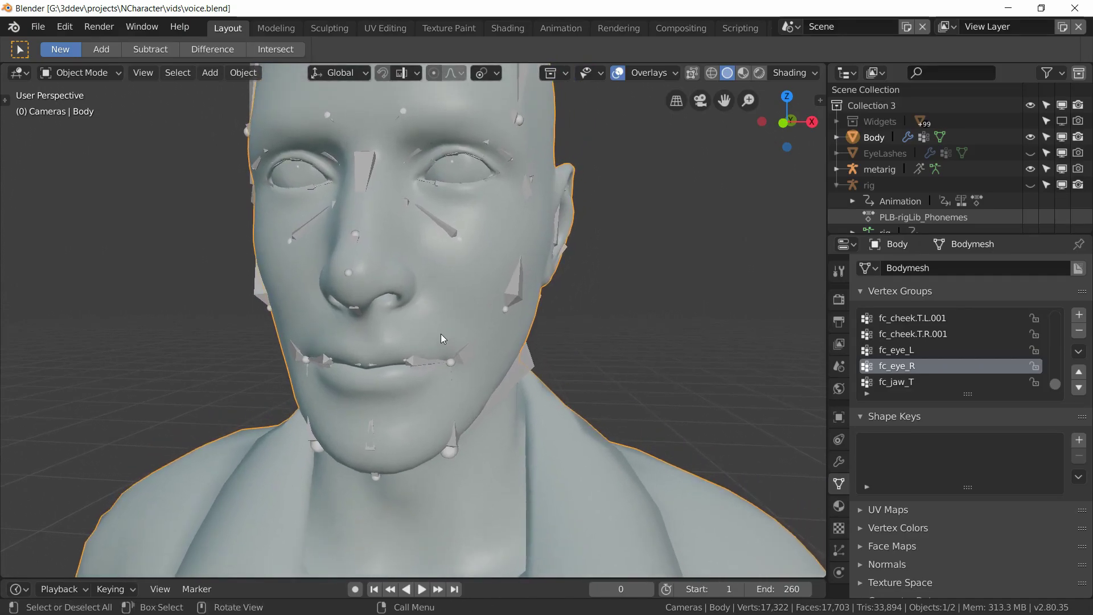
mouse_move(464, 298)
middle_mouse_down()
mouse_move(494, 289)
mouse_move(470, 293)
middle_mouse_up()
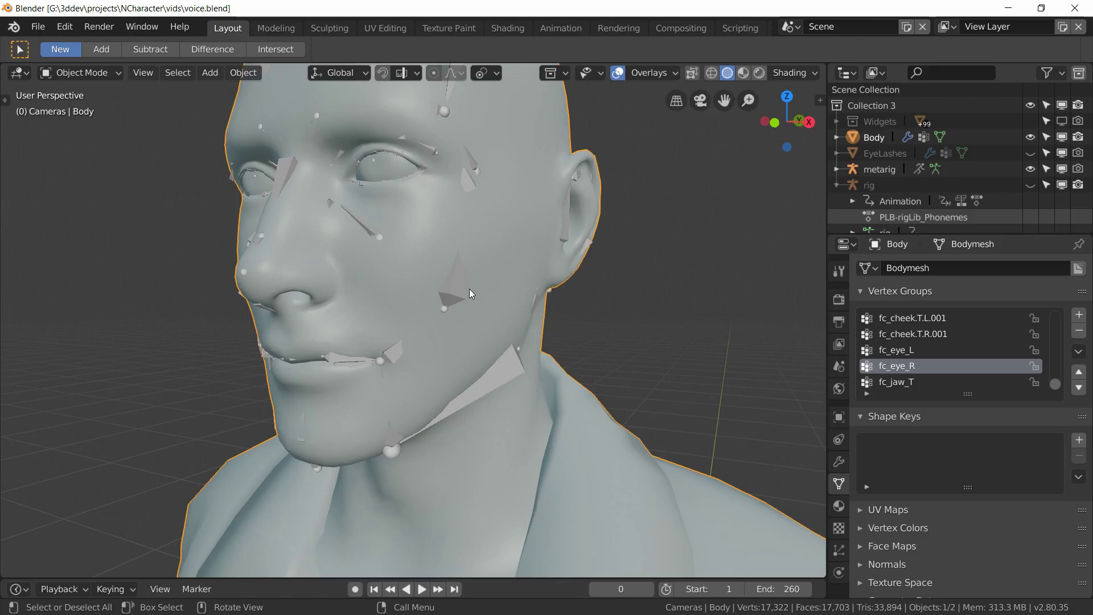
middle_click_drag(441, 278, 388, 332)
scroll(442, 226, "up", 1)
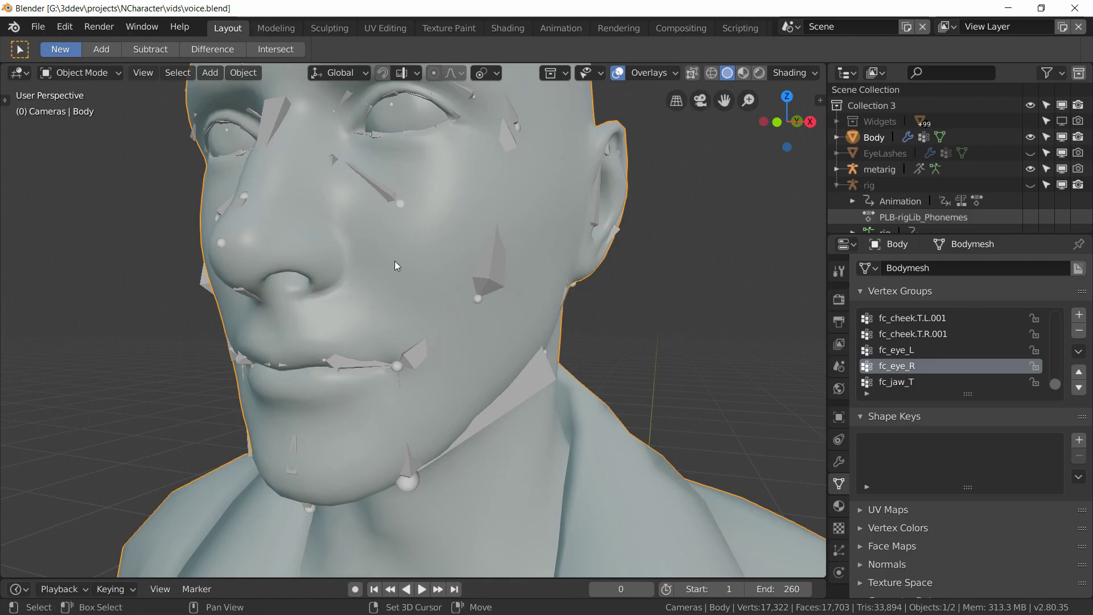
middle_click_drag(391, 160, 385, 323, "shift")
scroll(389, 299, "up", 5)
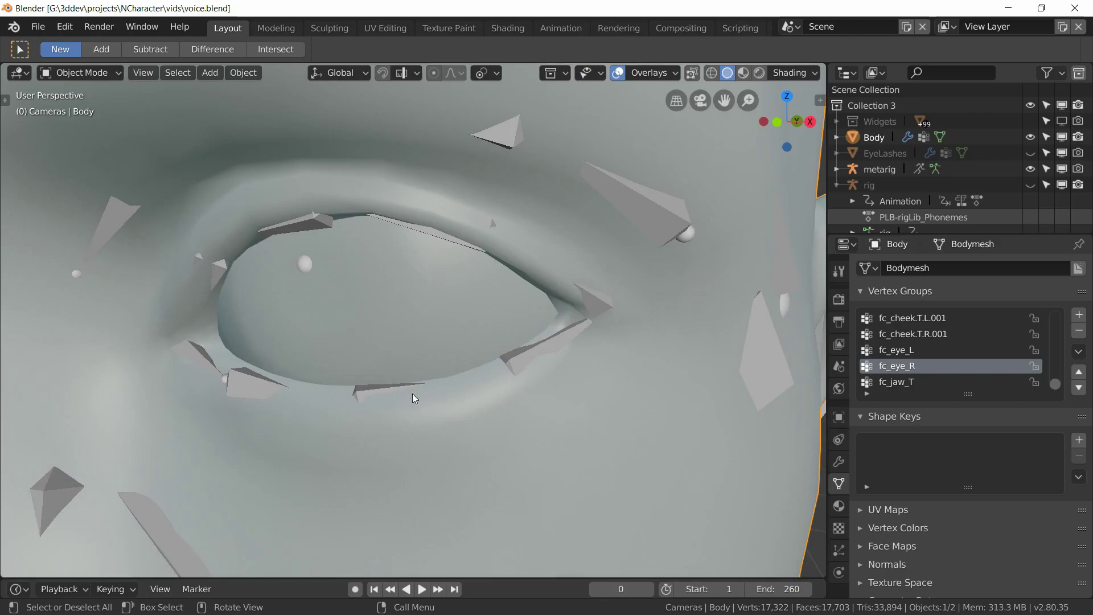
scroll(309, 194, "down", 7)
scroll(416, 291, "up", 3)
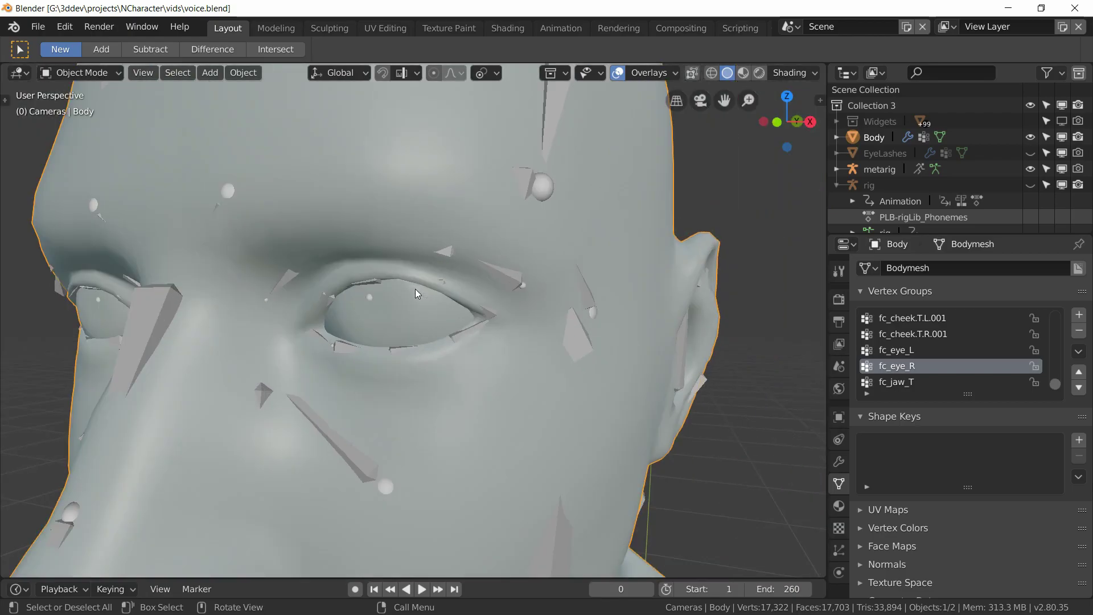
middle_click_drag(468, 250, 469, 395)
scroll(866, 344, "up", 1)
scroll(490, 377, "up", 1)
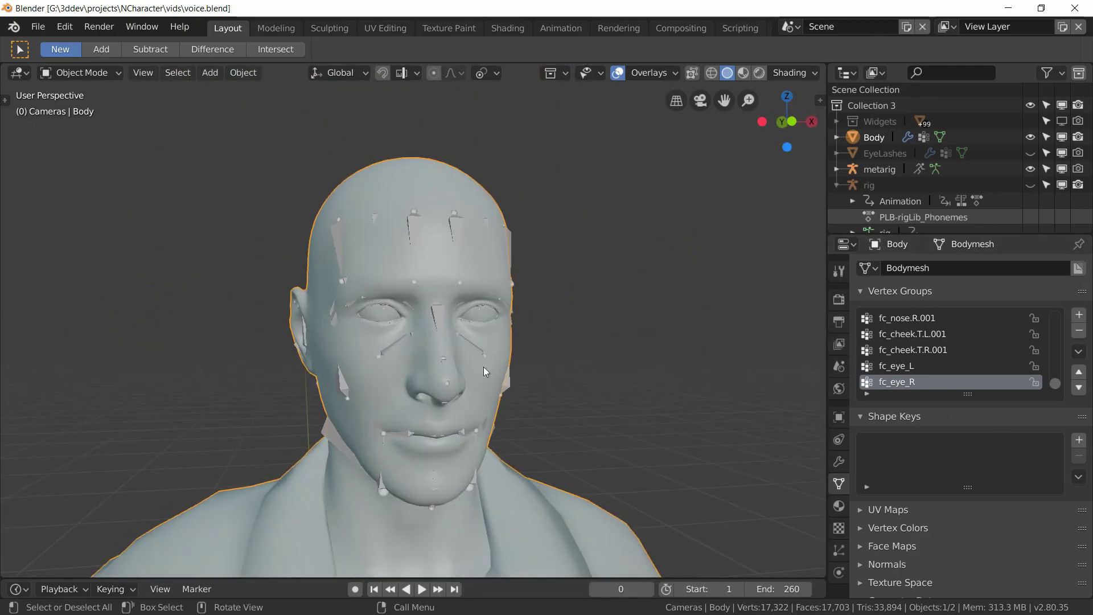
Select the metarig and enable its In Front display so its bones are drawn over the body
left_click(416, 224)
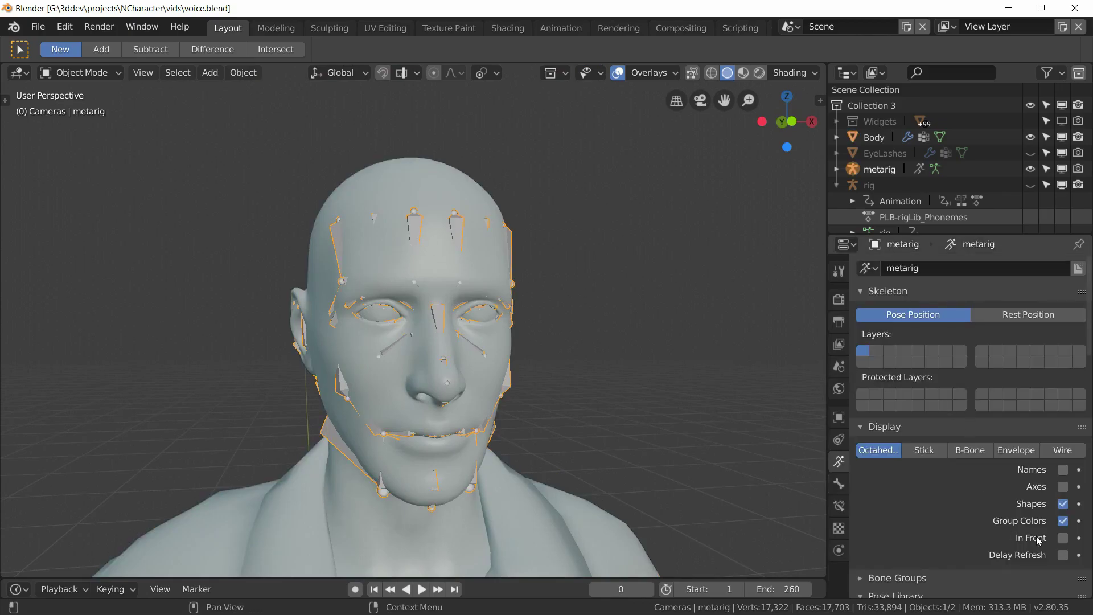
left_click(1060, 536)
middle_click_drag(420, 437, 345, 422)
scroll(379, 354, "up", 4)
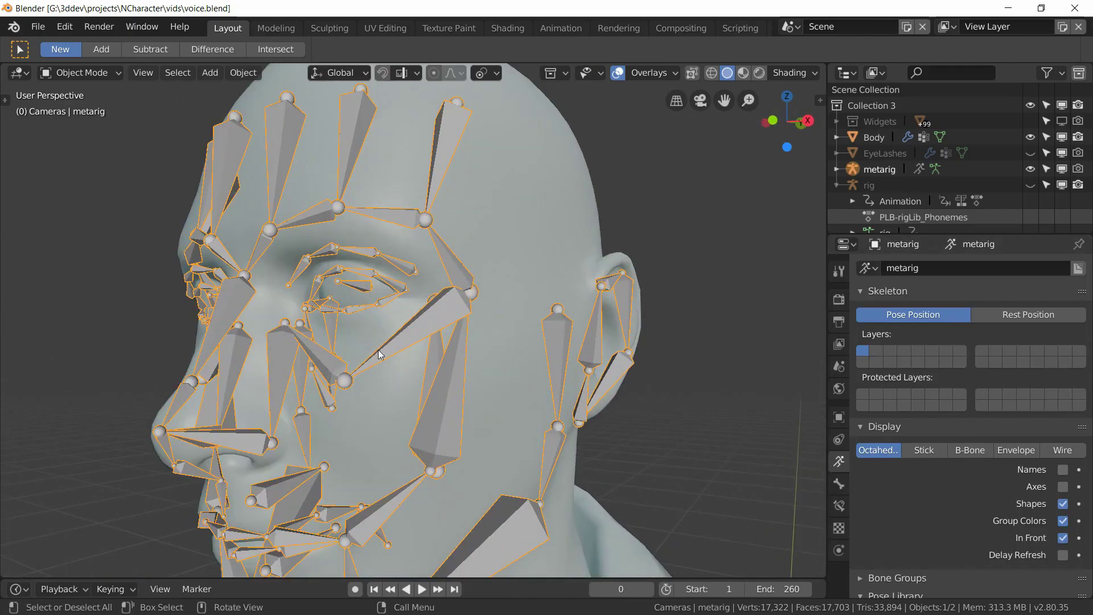
Examine the arrangement of the eyelid and brow bones up close and the whole face rig from the front
middle_click_drag(379, 353, 367, 355)
scroll(364, 348, "up", 6)
left_click(333, 188)
left_click(292, 189)
scroll(365, 228, "down", 6)
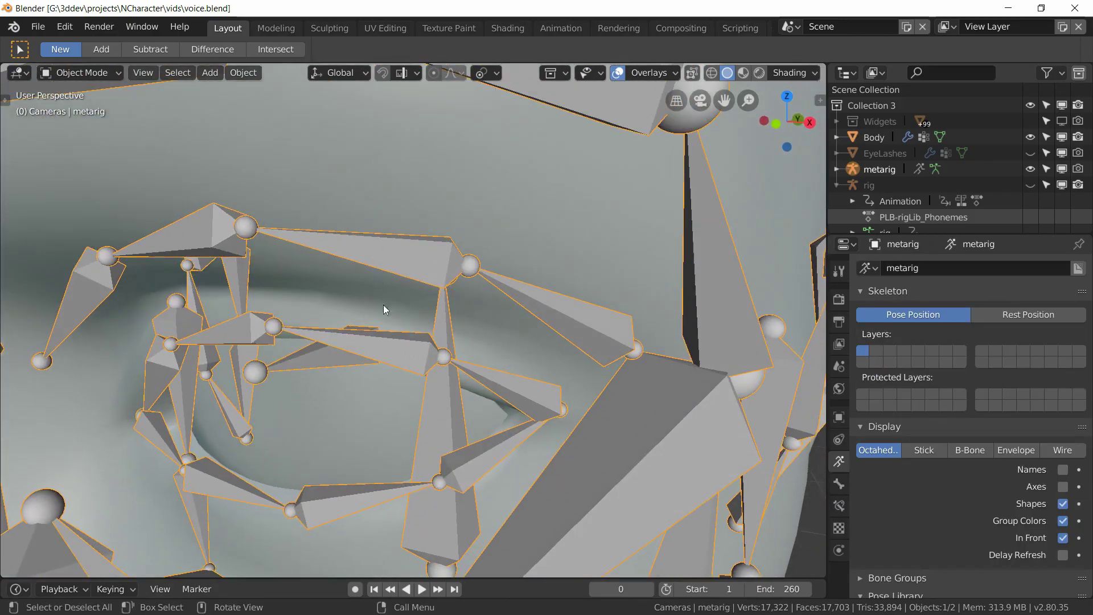
scroll(411, 341, "down", 4)
middle_click_drag(411, 340, 476, 305)
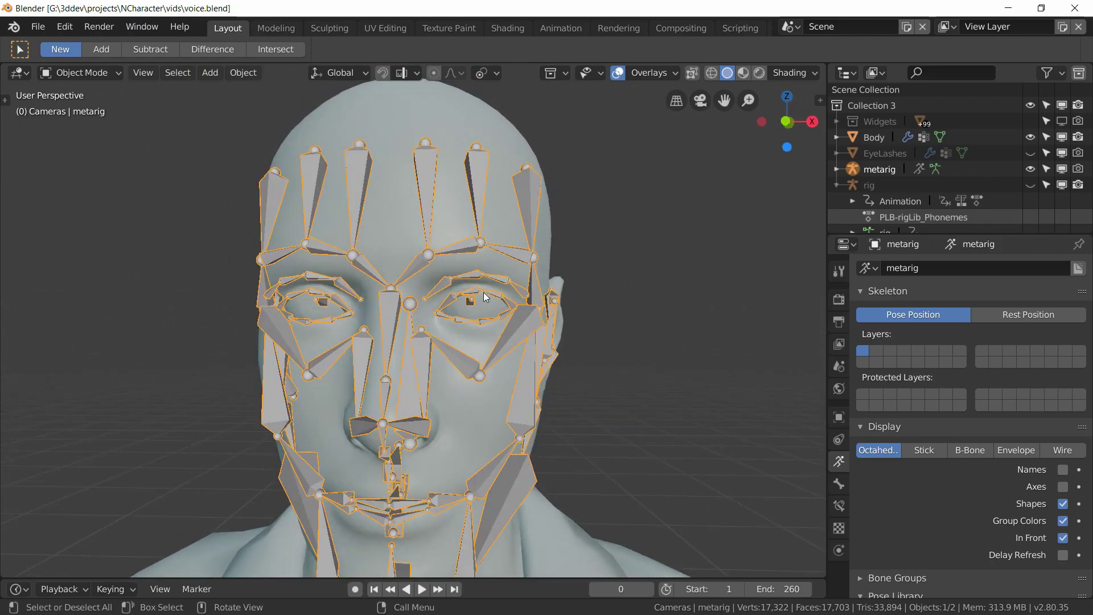
Enter Edit Mode on the metarig to show the parent links from the face bone to the facial bones
scroll(487, 301, "down", 3)
middle_click_drag(487, 301, 498, 372)
scroll(482, 407, "up", 1)
left_click(472, 394)
left_click(472, 394)
key("Tab")
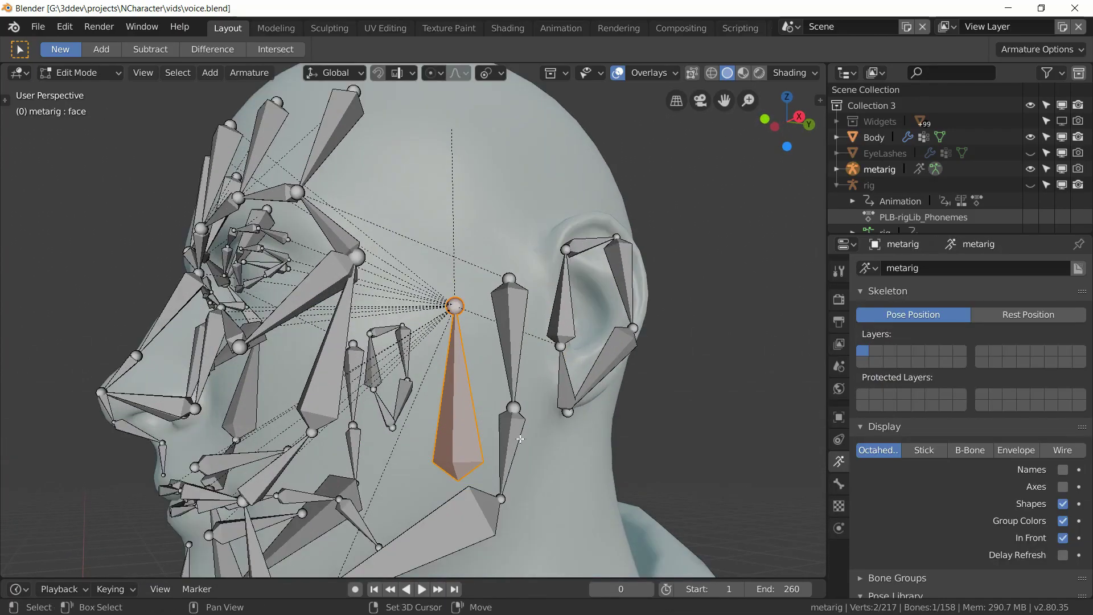
Select the jaw.L bone and examine its placement relative to the jawline and ear in right orthographic view
key("KP_Decimal")
left_click(447, 324)
middle_click_drag(458, 322, 403, 314)
key("KP_3")
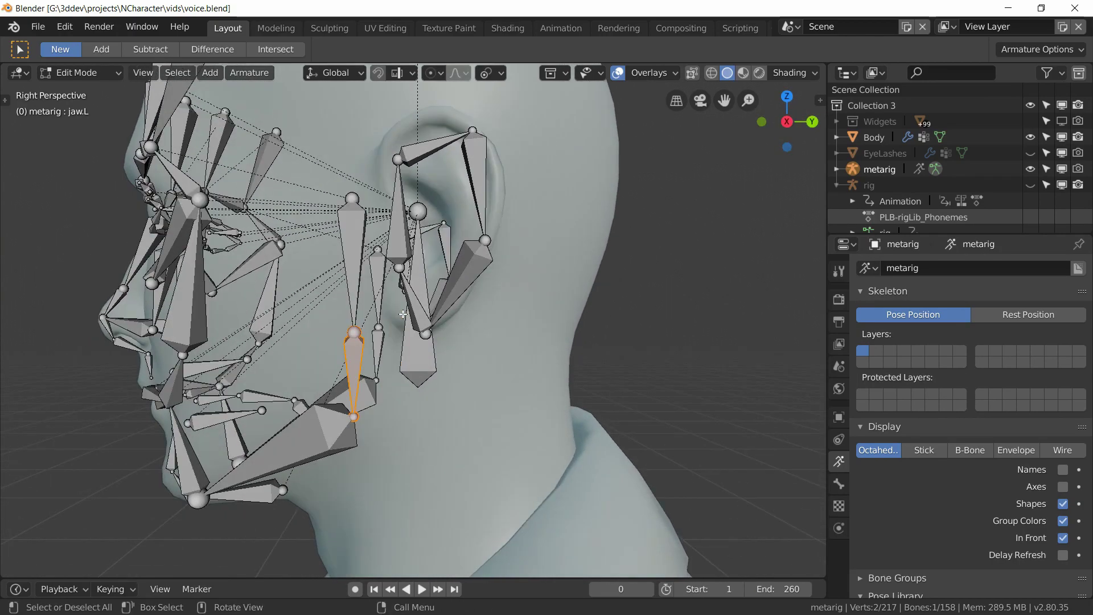
key("KP_5")
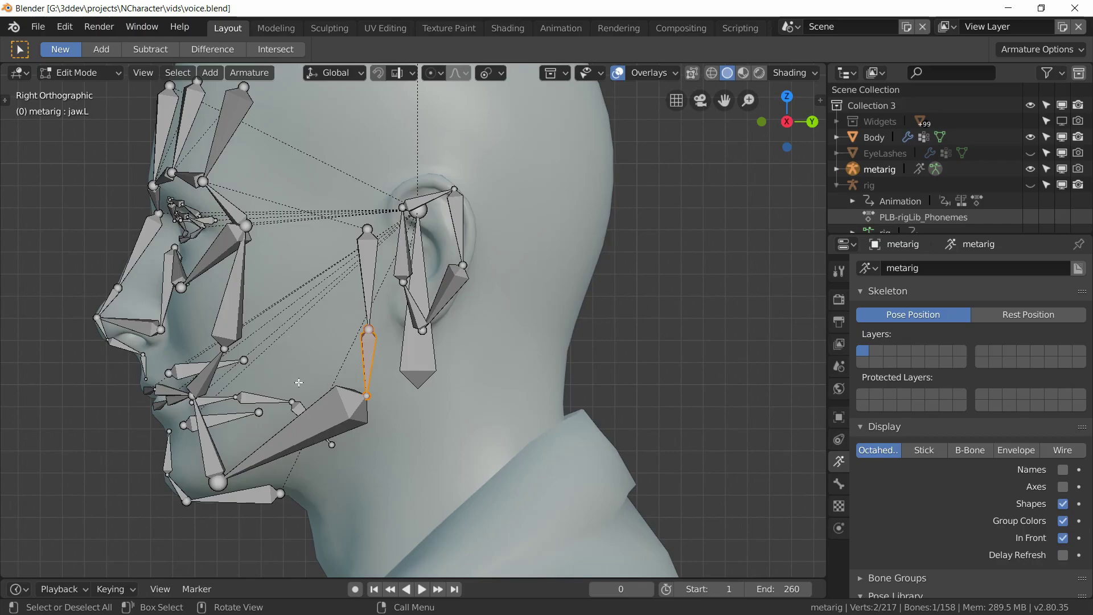
middle_click_drag(293, 378, 286, 341, "shift")
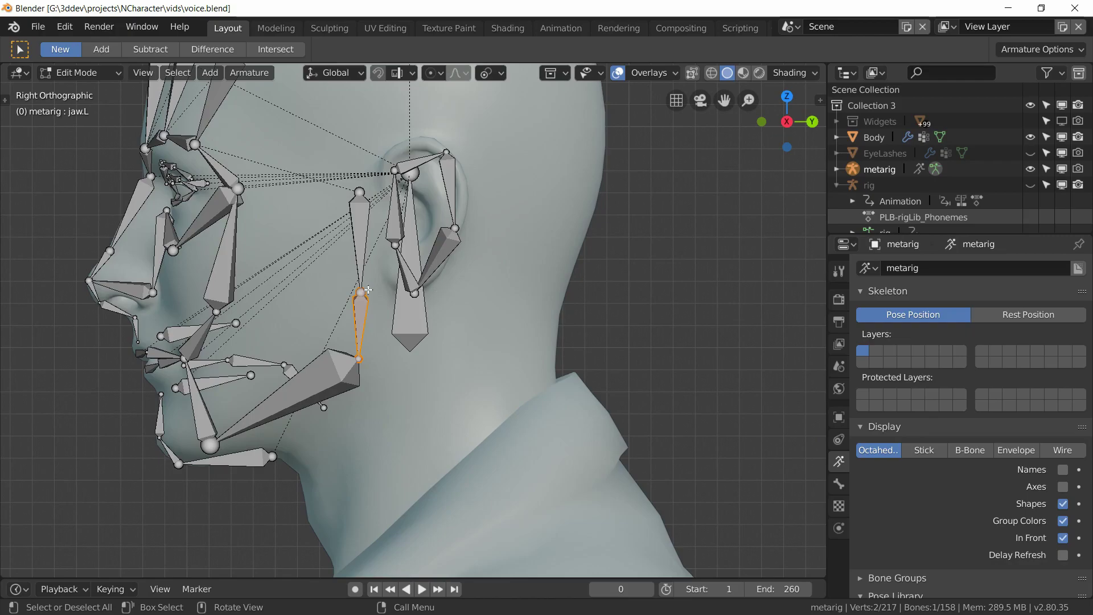
middle_click_drag(361, 291, 430, 225)
Switch the metarig to Pose Mode, then hide it and show the generated rig in its place
left_click(79, 72)
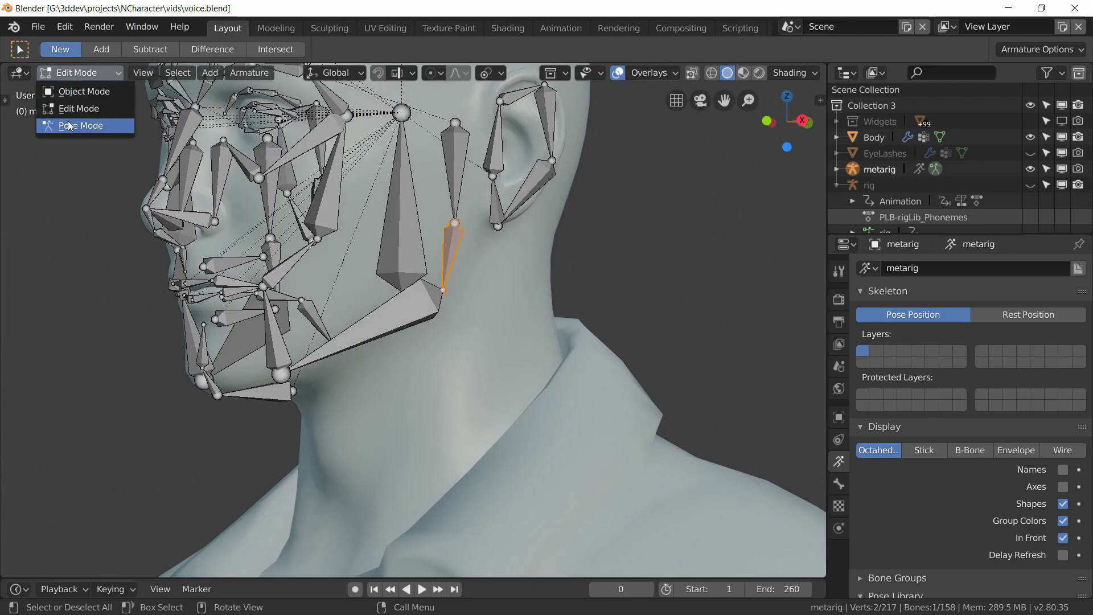
left_click(85, 124)
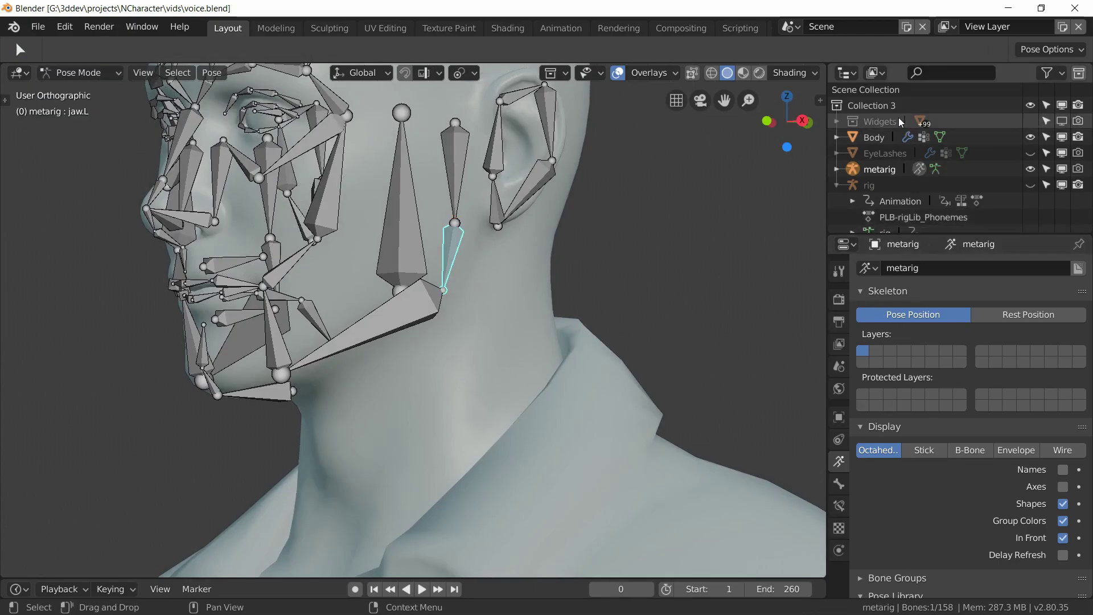
left_click(880, 184)
left_click(1030, 169)
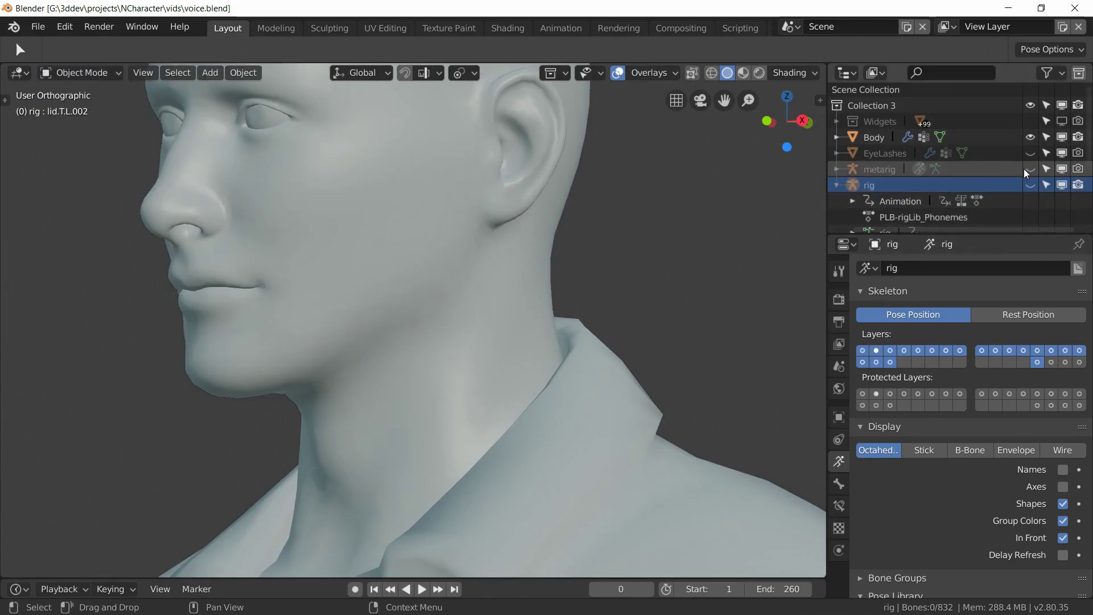
left_click(1031, 185)
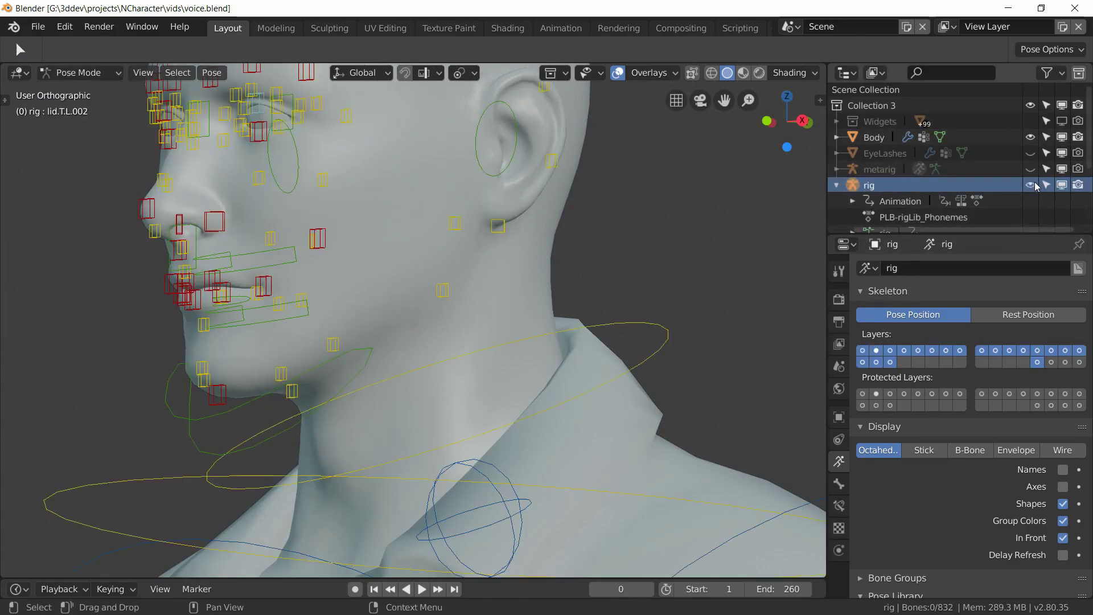
Select the jaw_master control and display the rig's deform bone layer alongside the control layers
left_click(185, 418)
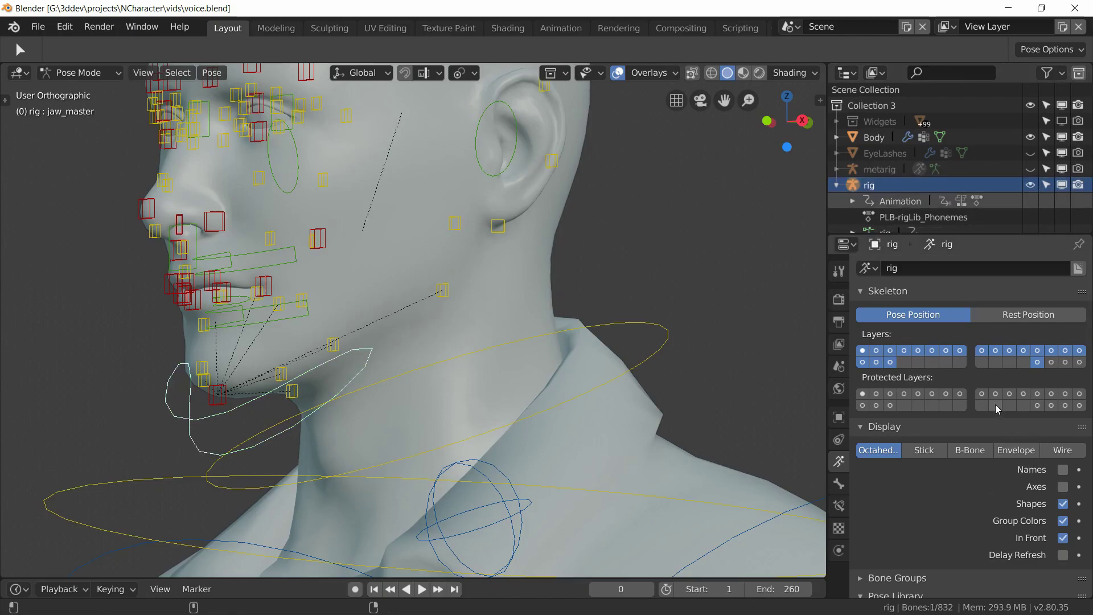
left_click(994, 362)
middle_click_drag(373, 368, 321, 378)
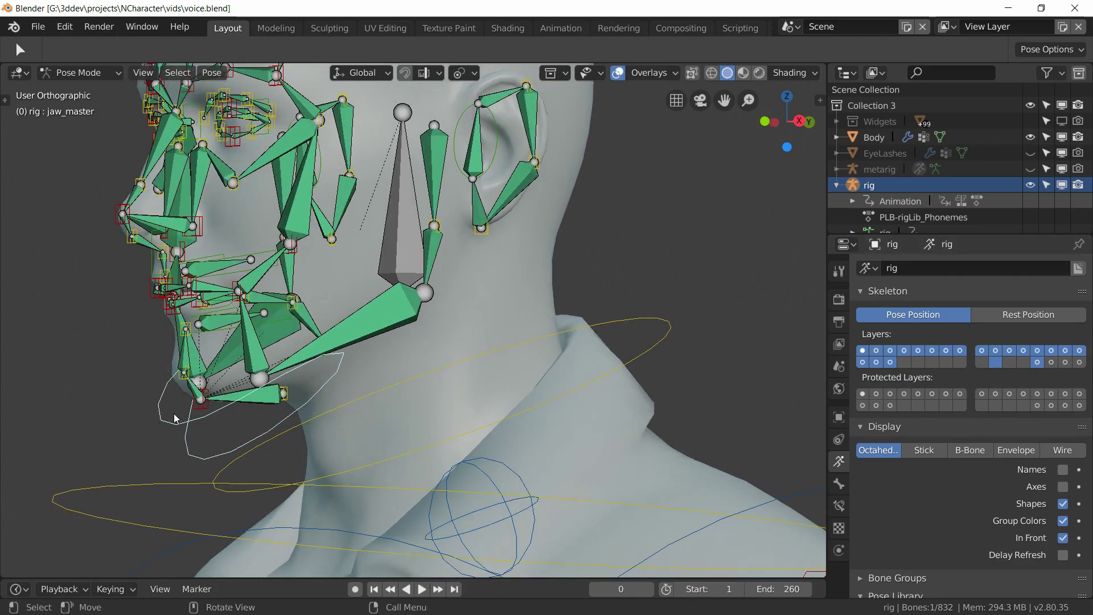
Try rotating the jaw_master control about 13 degrees around its local X axis to open the jaw
key("r")
key("x")
key("x")
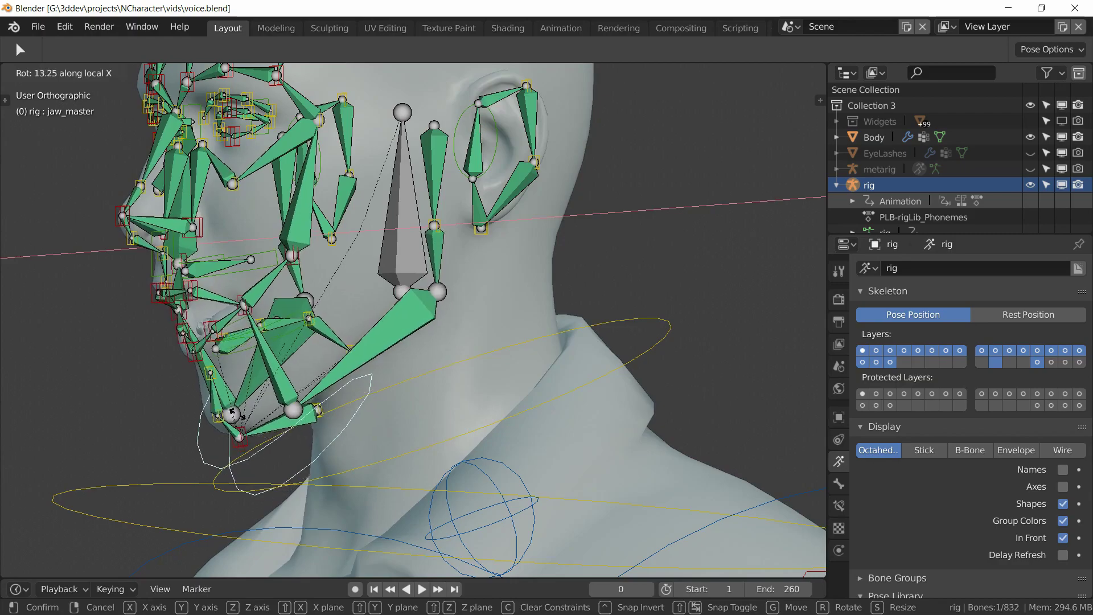
right_click(232, 405)
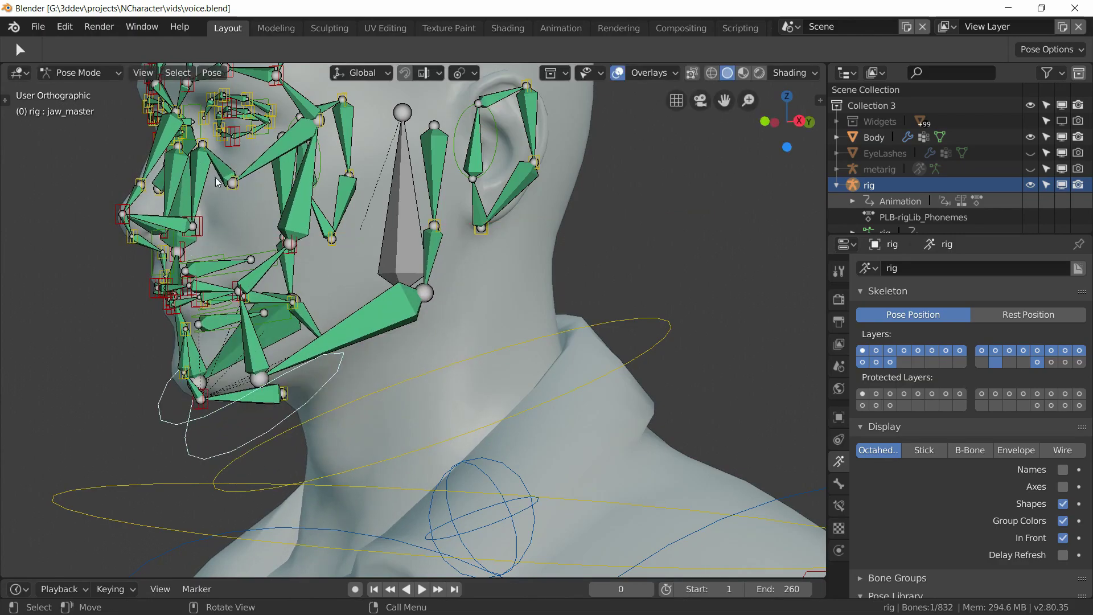
Try moving the eyes control in front of the face down by about 0.06 m
middle_click_drag(268, 222, 353, 227)
middle_click_drag(417, 262, 247, 451, "shift")
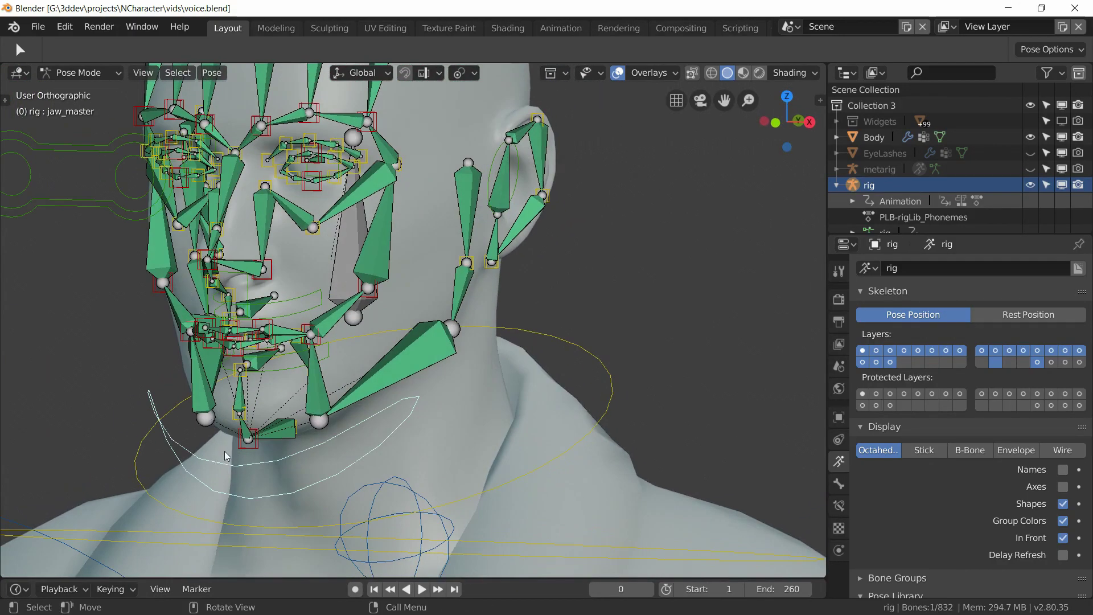
middle_click_drag(339, 306, 352, 303)
scroll(325, 293, "down", 2)
scroll(170, 254, "up", 2)
middle_click_drag(115, 246, 206, 296, "shift")
left_click(151, 193)
key("g")
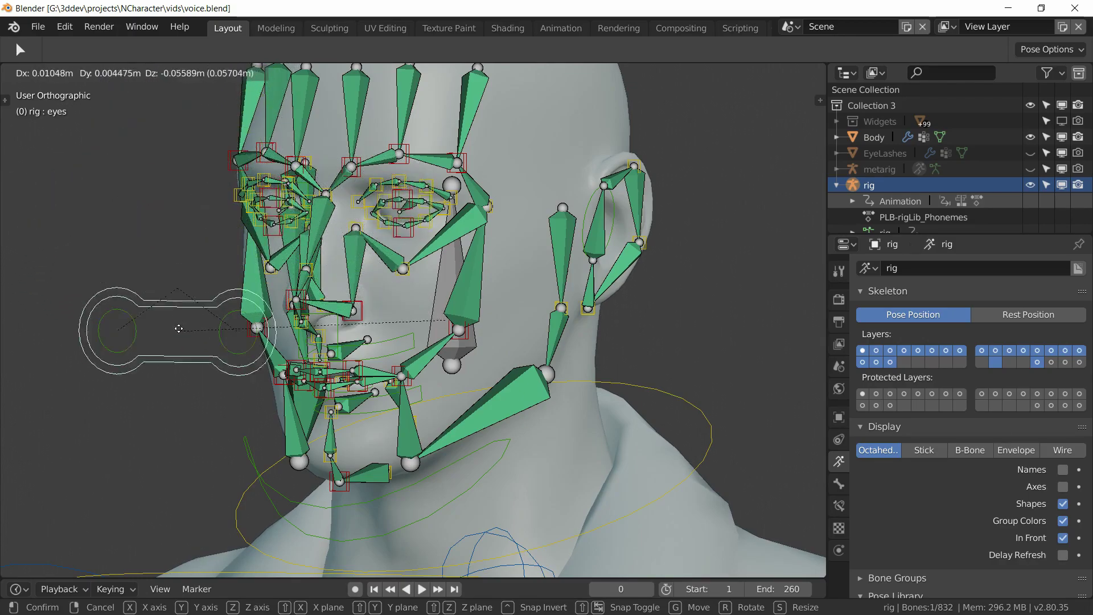
right_click(177, 199)
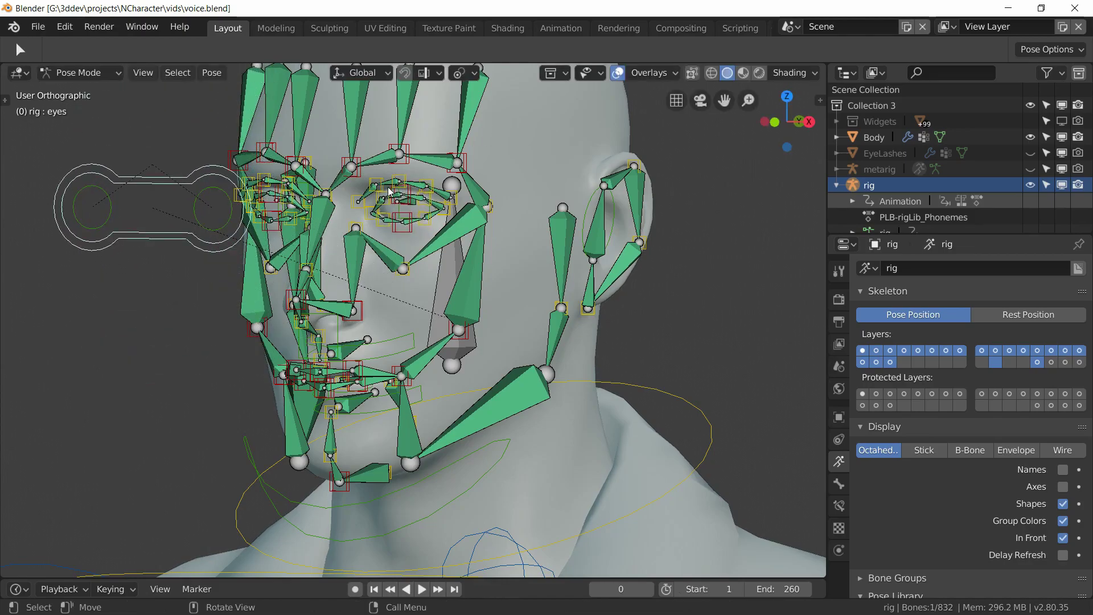
Examine the facial deform bones and surrounding controls of the rig up close and from several sides of the head
scroll(443, 201, "up", 1)
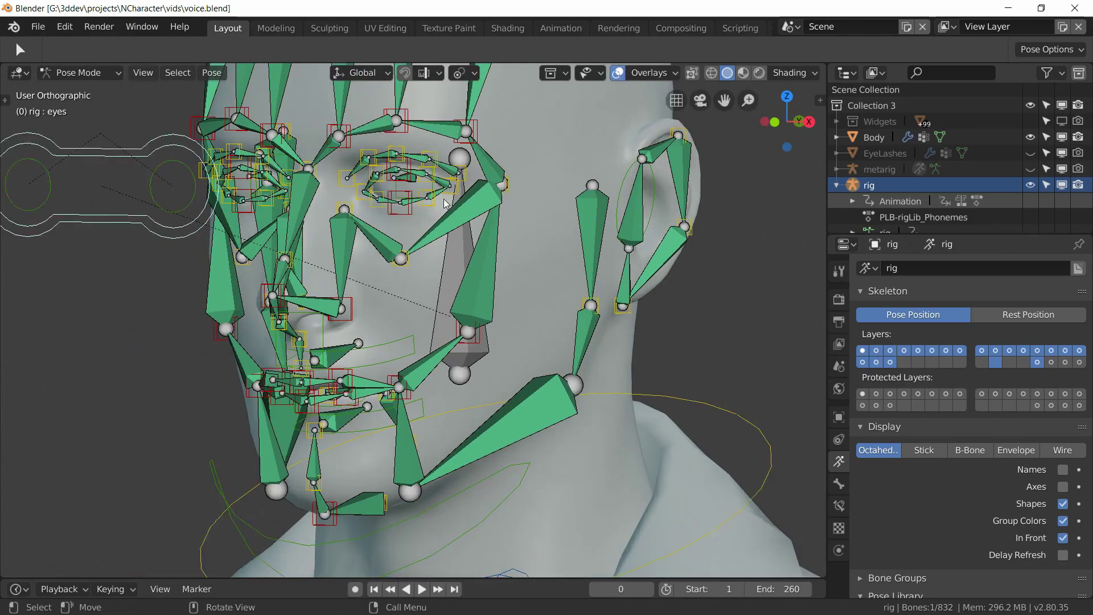
scroll(446, 203, "up", 1)
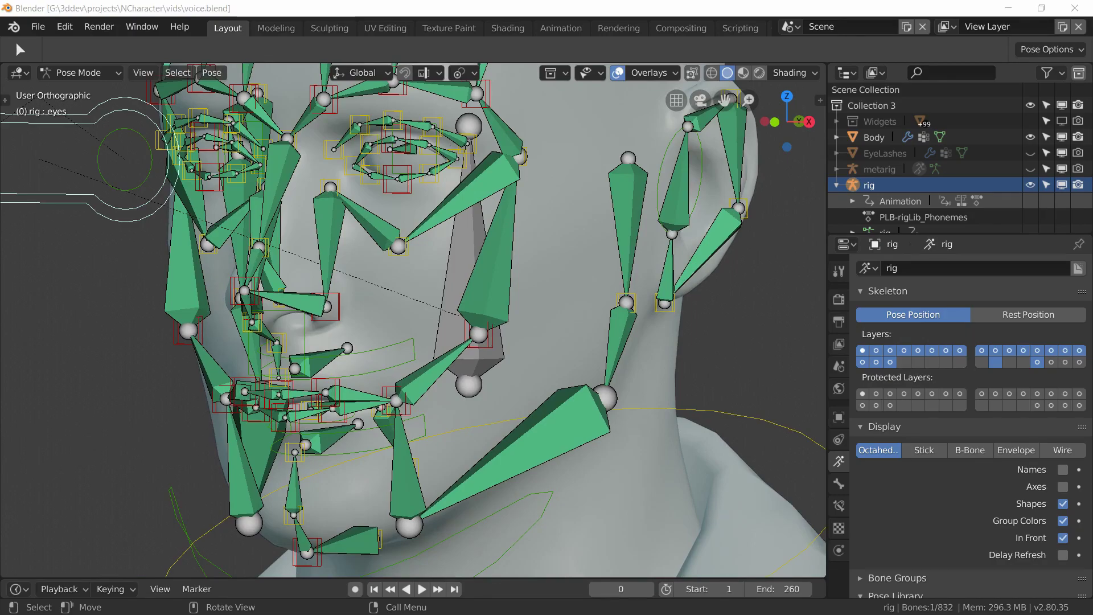
scroll(289, 351, "down", 6)
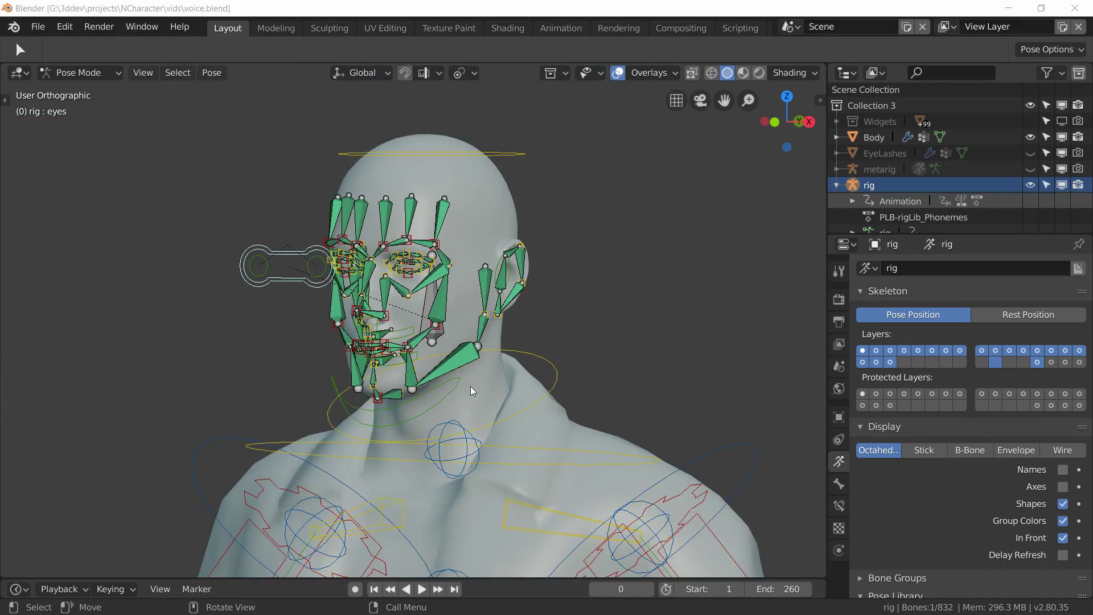
middle_click_drag(471, 386, 444, 393)
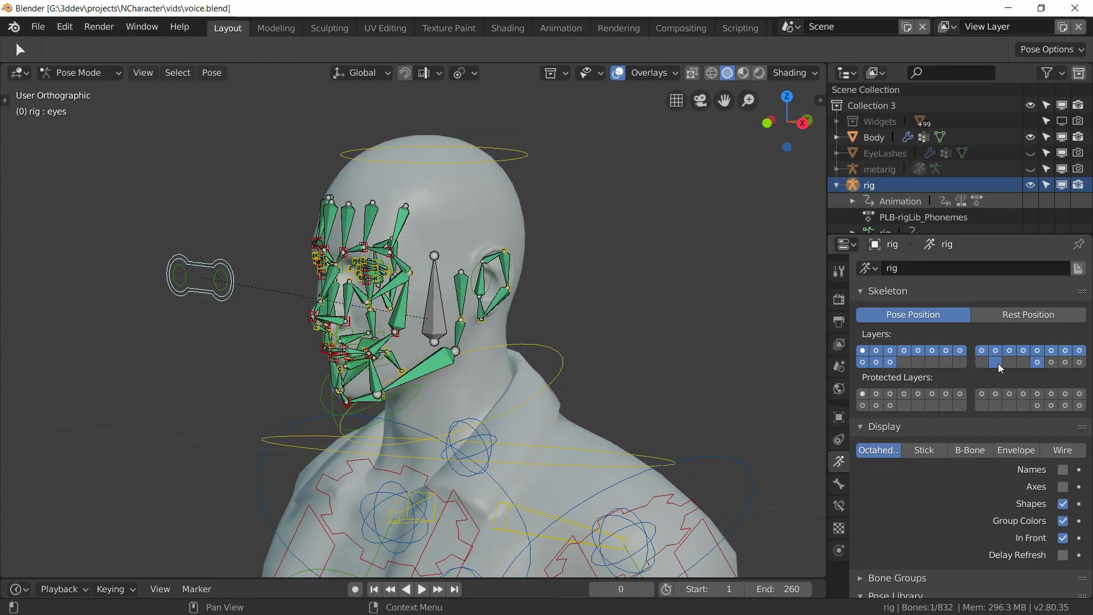
middle_click_drag(422, 267, 445, 271)
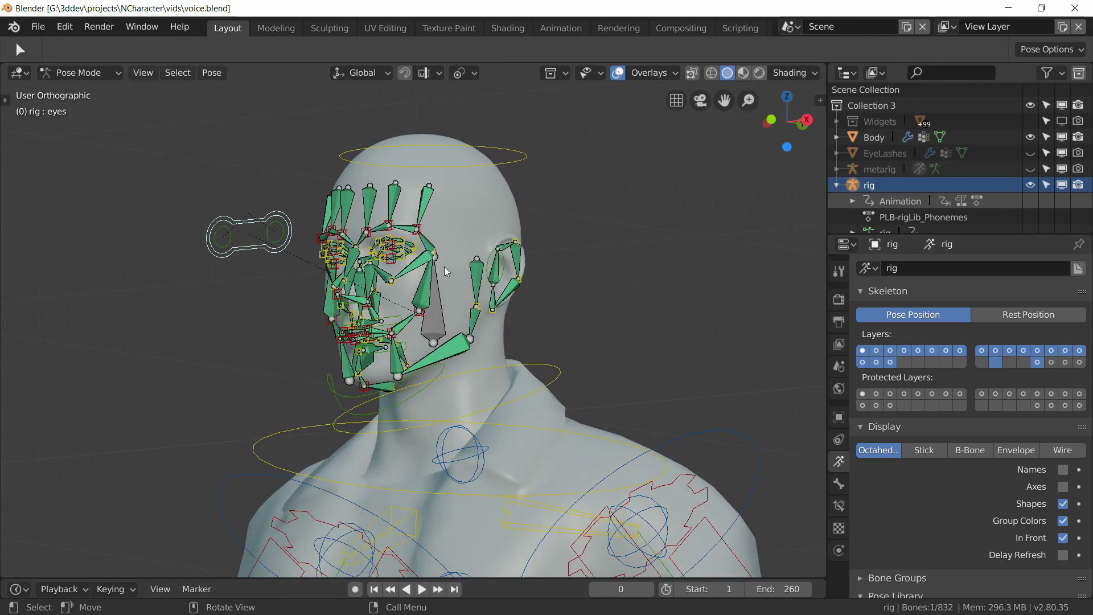
middle_click_drag(446, 272, 422, 287)
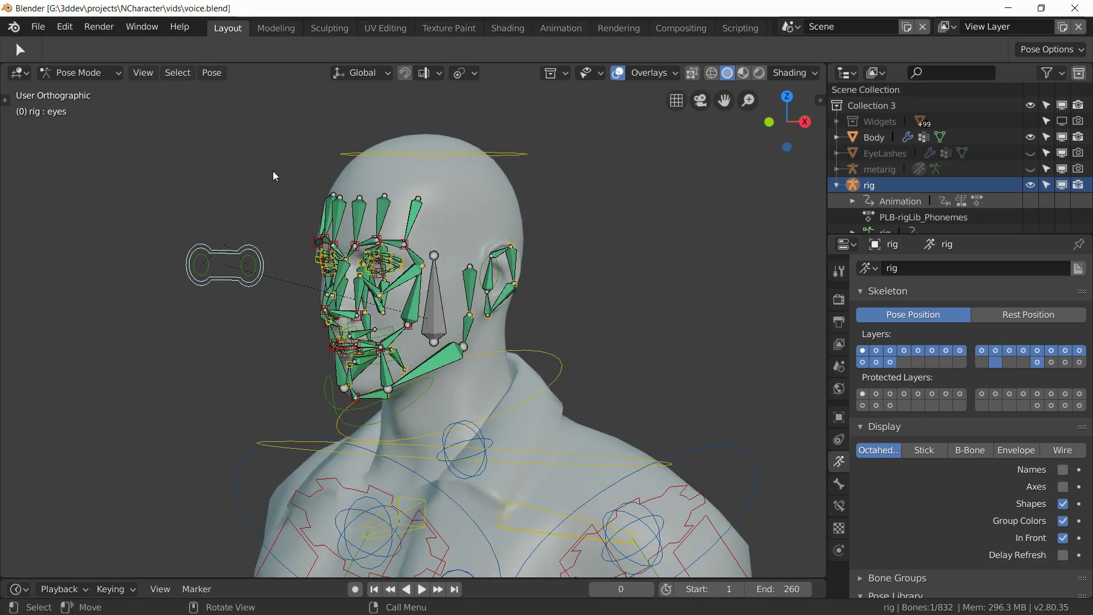
middle_click_drag(393, 272, 408, 270)
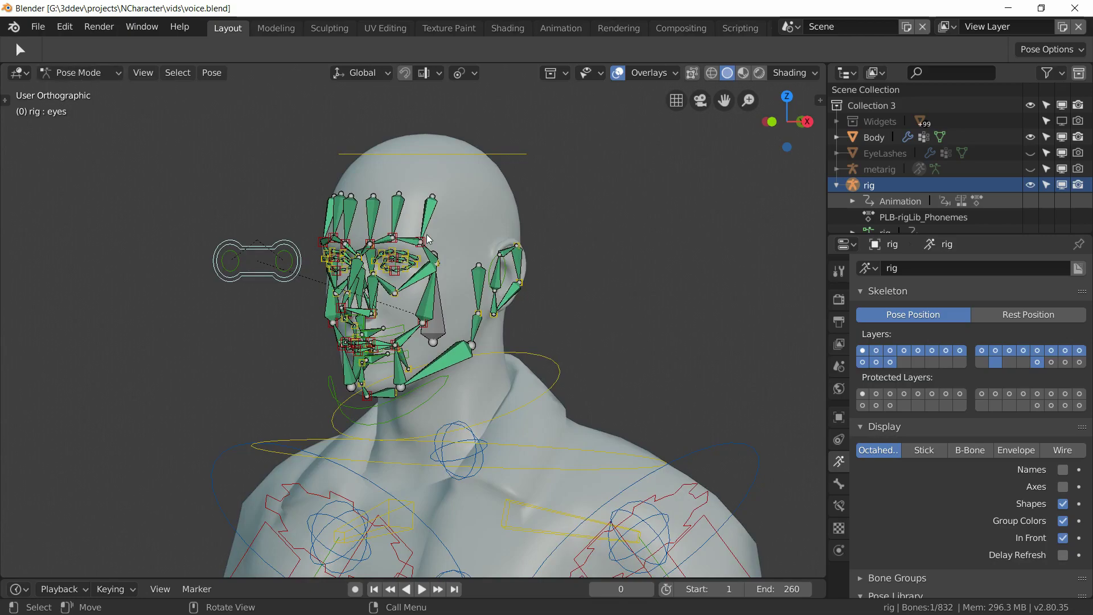
Select all the visible rig bones and display only the deform bone layer
key("a")
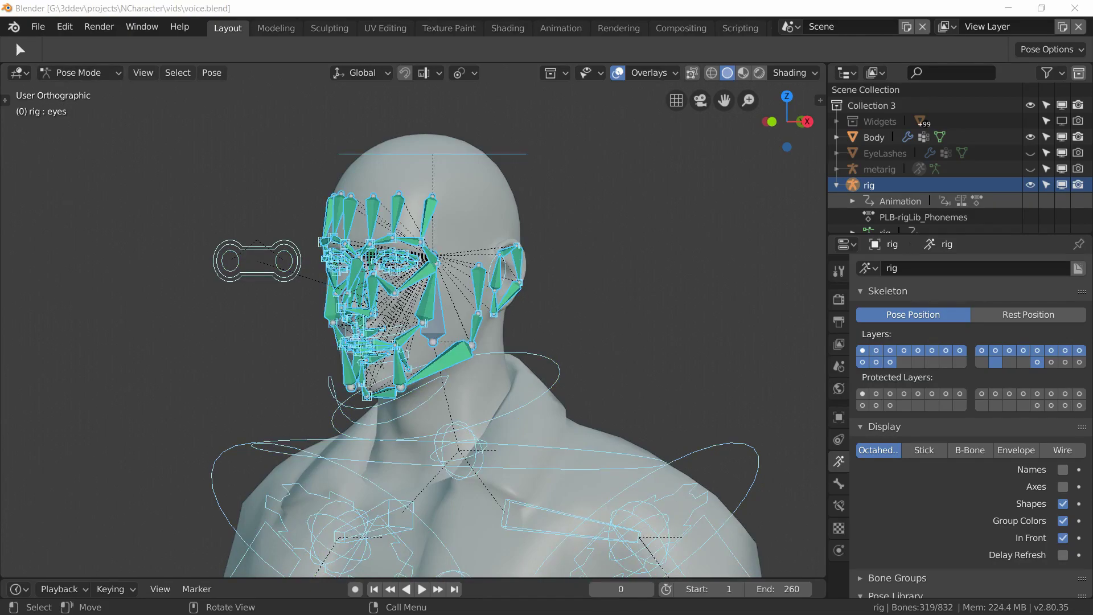
left_click(995, 362)
middle_click_drag(590, 396, 582, 397)
middle_click_drag(558, 461, 519, 437)
Deselect the large central face bone inside the head, keeping all other facial deform bones selected
left_click(84, 73)
left_click(83, 72)
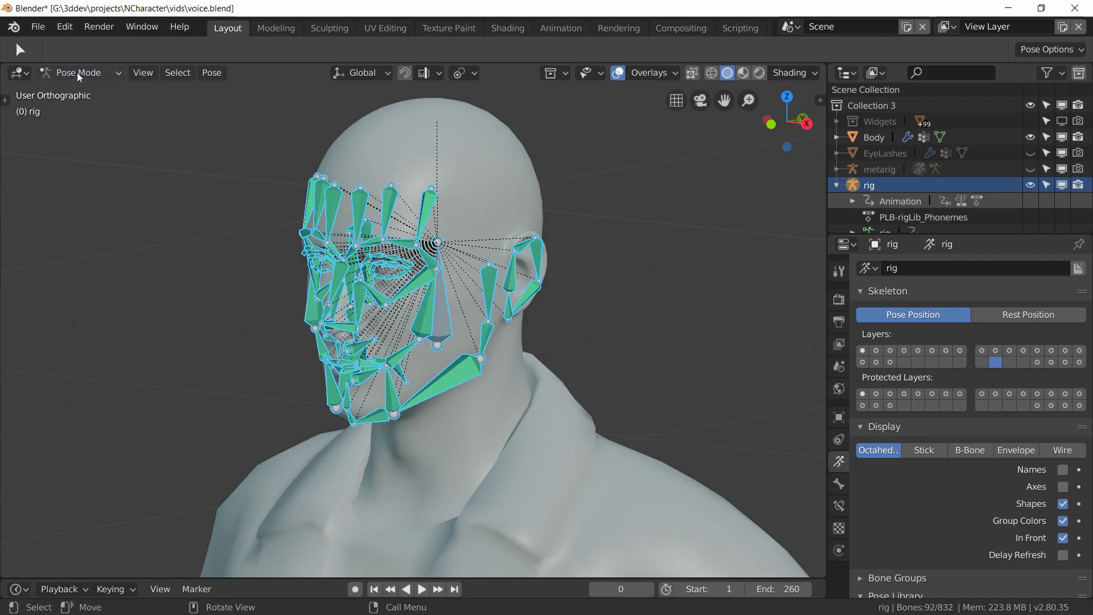
left_click(78, 73)
middle_click_drag(212, 250, 445, 295)
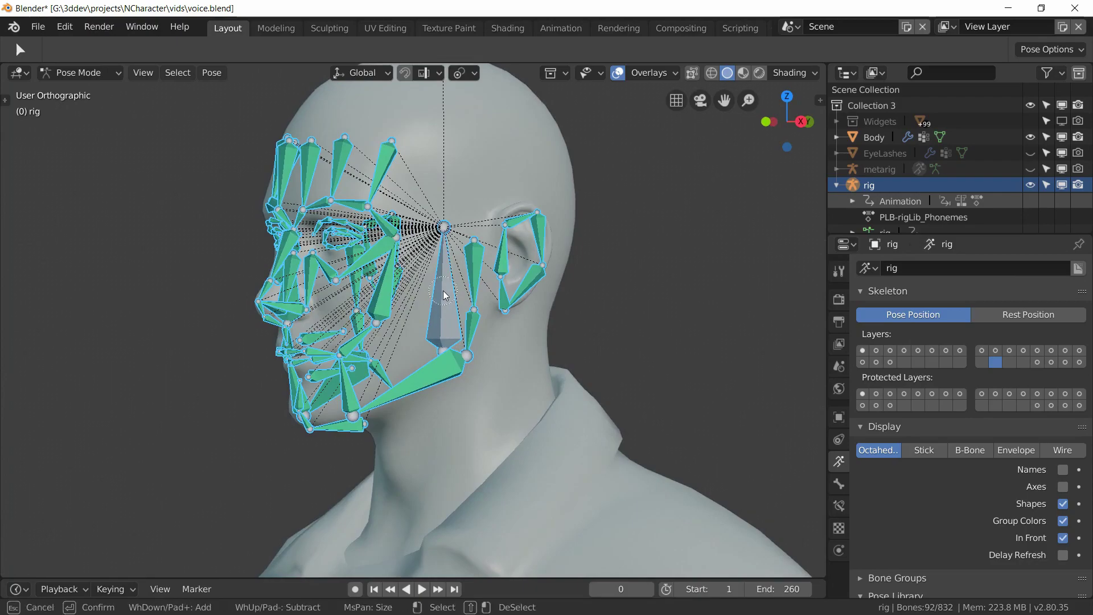
left_click(445, 295, "shift")
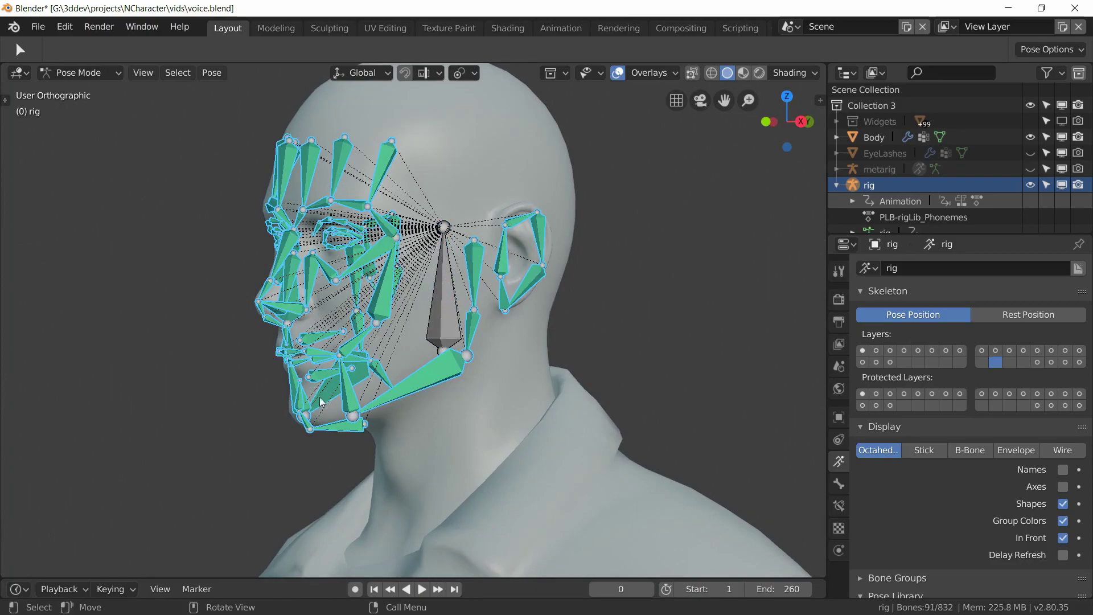
mouse_move(430, 282)
middle_mouse_down()
mouse_move(449, 281)
mouse_move(436, 280)
middle_mouse_up()
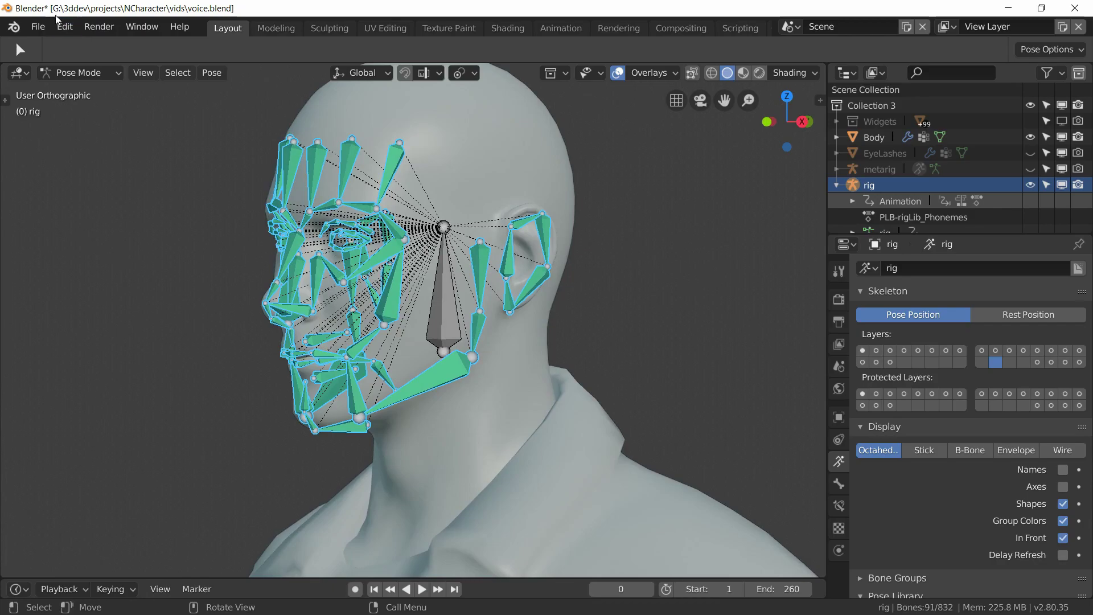
Return the rig to Object Mode, add the Body to the selection as active object and enter Weight Paint mode
left_click(90, 73)
left_click(90, 91)
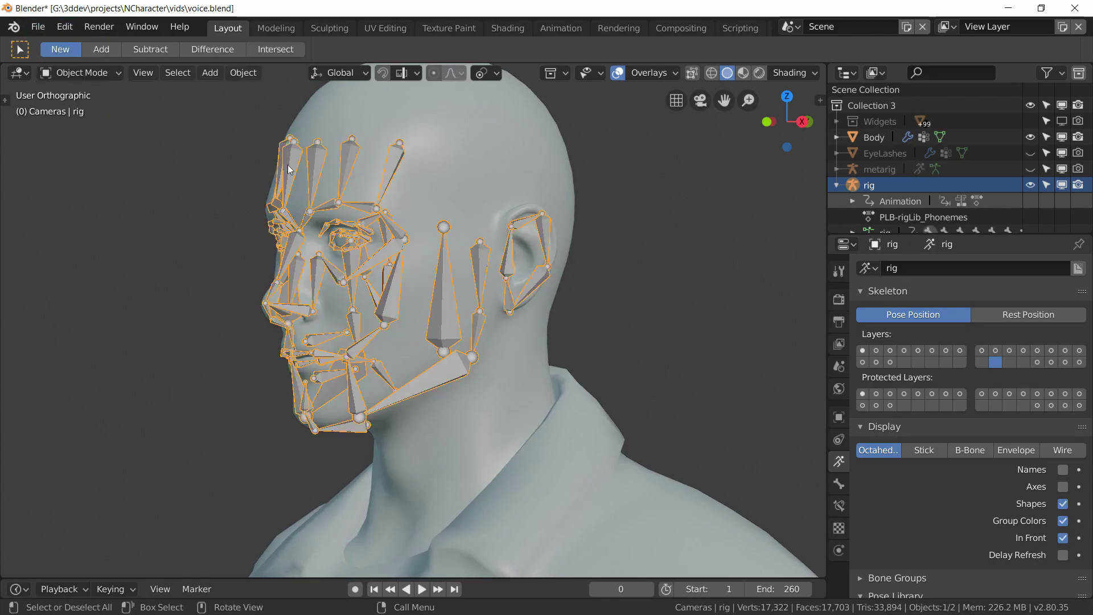
left_click(443, 169, "shift")
left_click(108, 72)
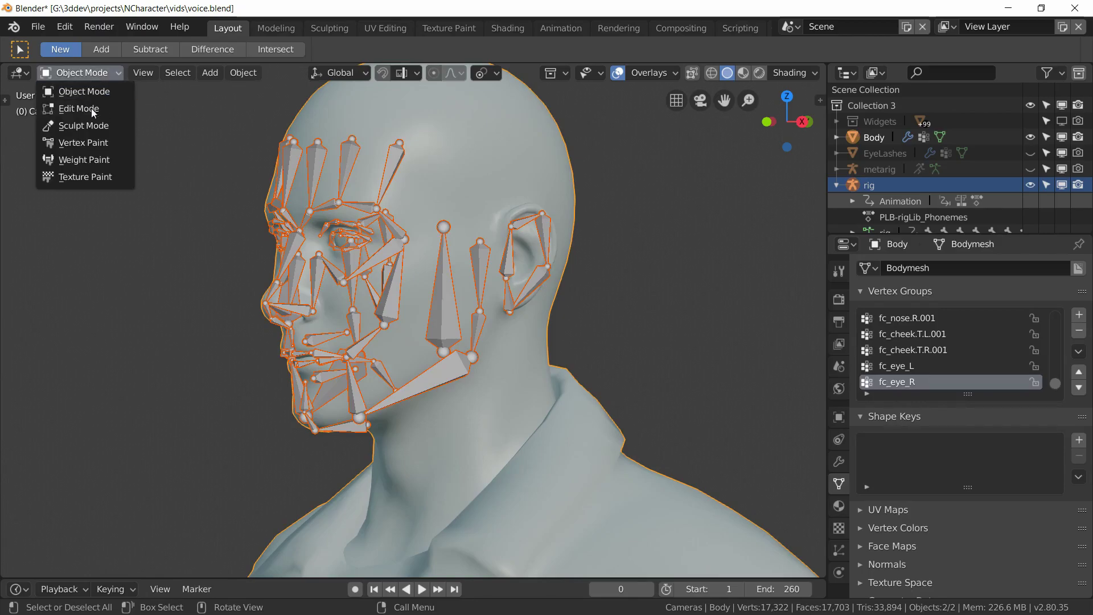
left_click(88, 158)
Assign automatic weights from the selected facial bones to the Body mesh
mouse_move(420, 294)
middle_mouse_down()
mouse_move(437, 293)
mouse_move(427, 289)
middle_mouse_up()
left_click(252, 73)
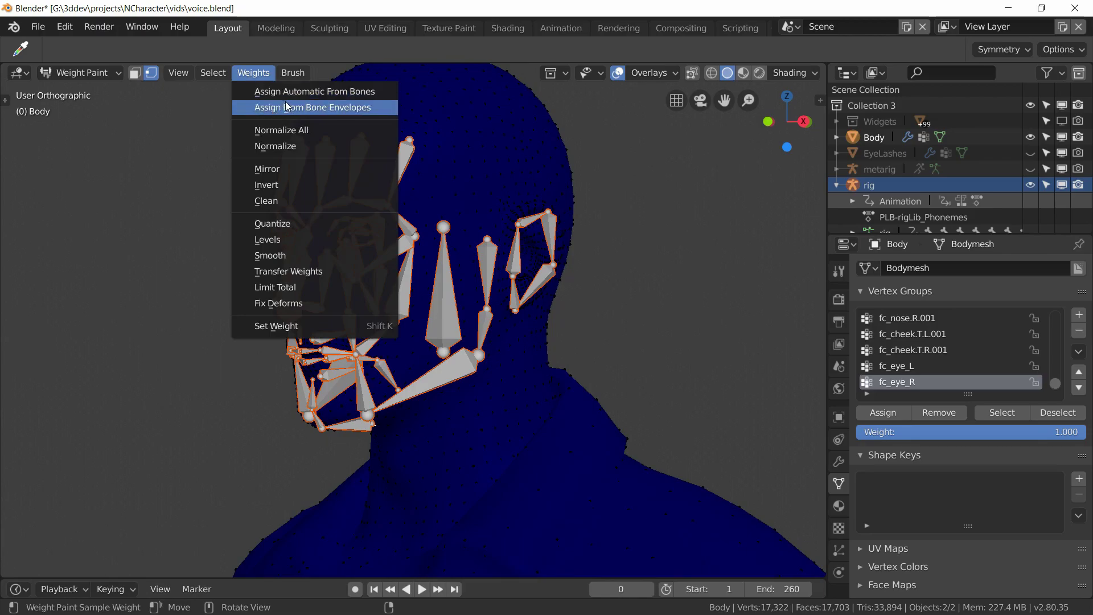
left_click(364, 97)
Examine the fc_eye_R group's weights around the right eye and the facial bones on the Body
middle_click_drag(439, 202, 454, 249)
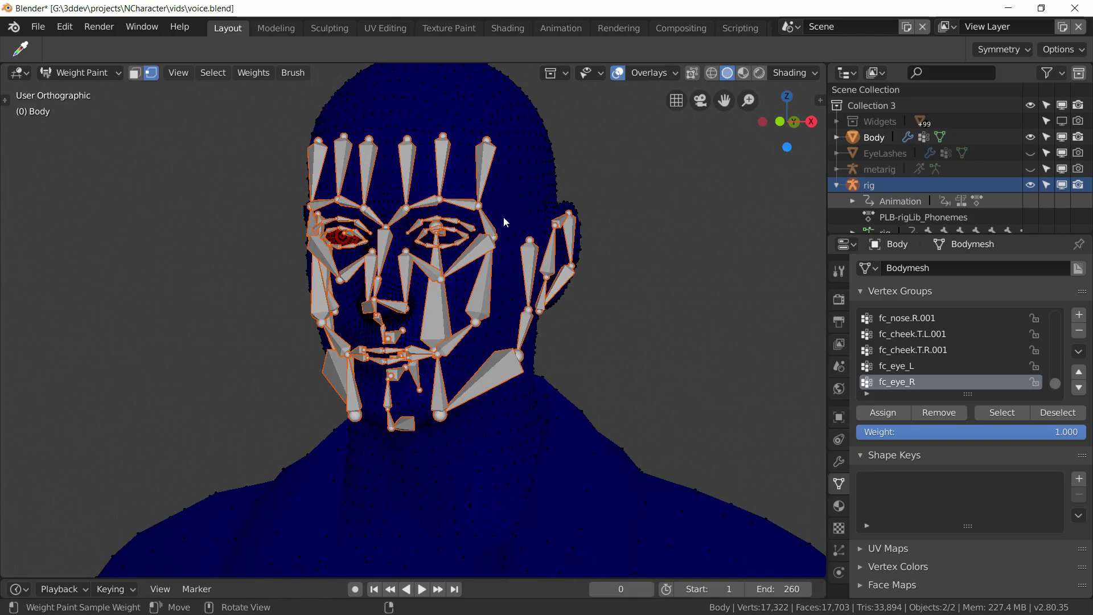
middle_click_drag(503, 217, 291, 162)
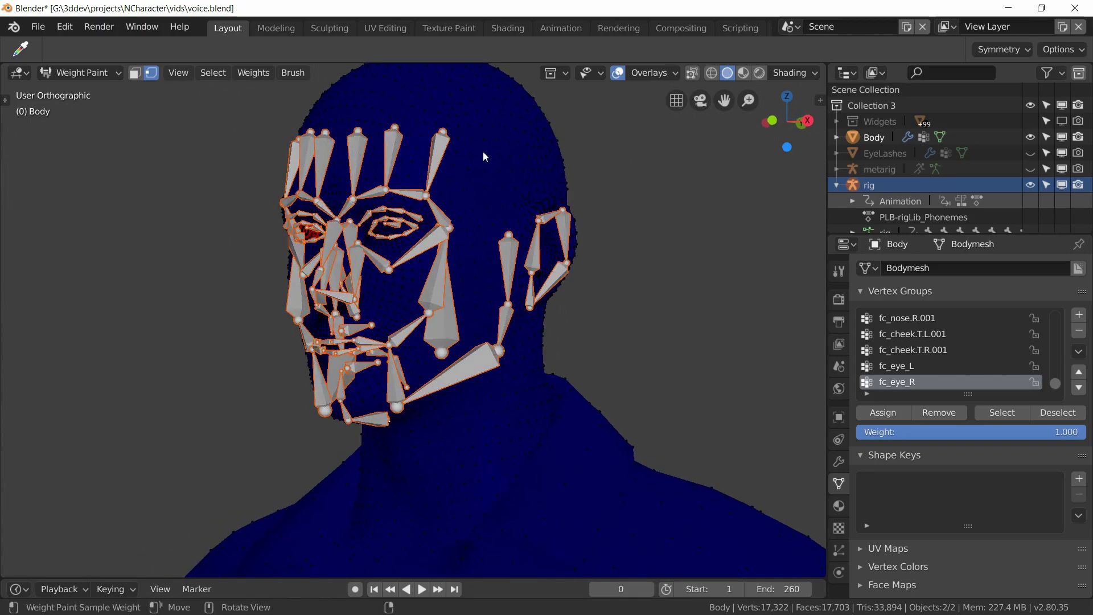
left_click(83, 73)
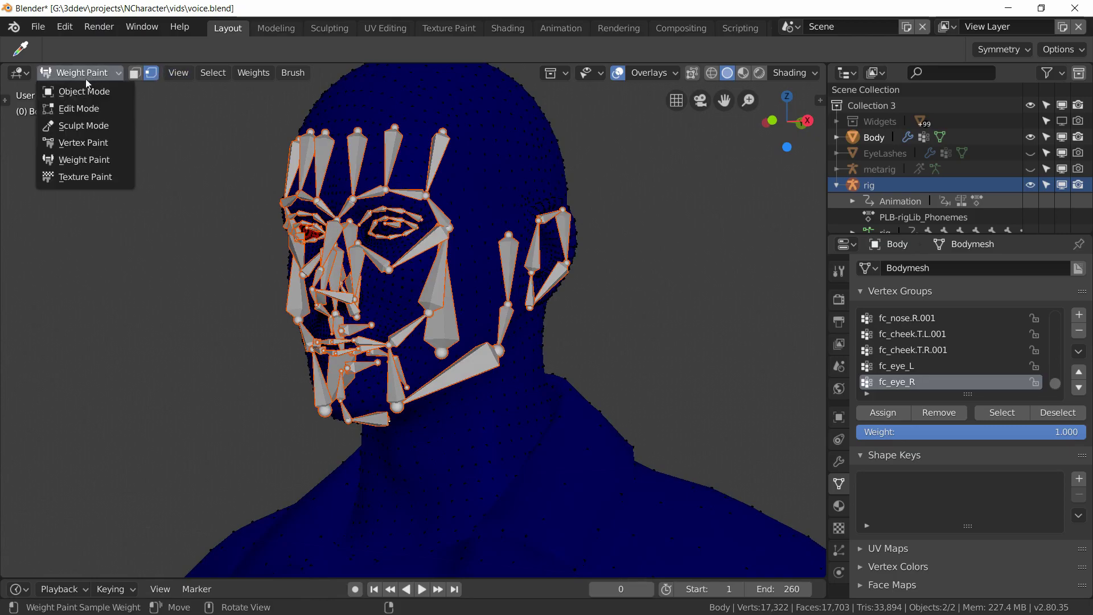
scroll(380, 232, "up", 6)
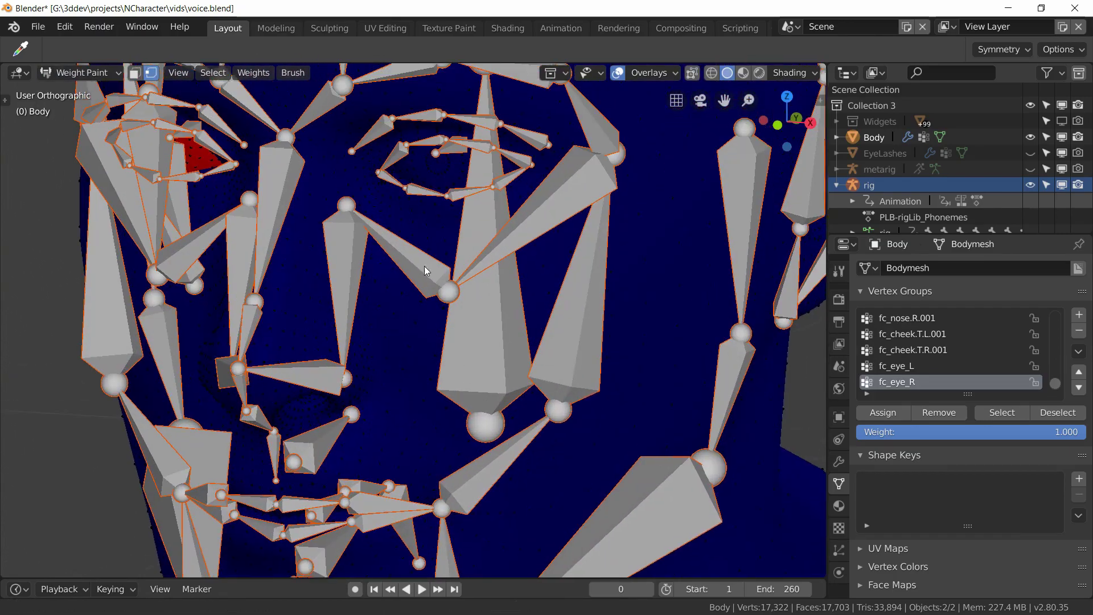
middle_click_drag(425, 267, 415, 329, "shift")
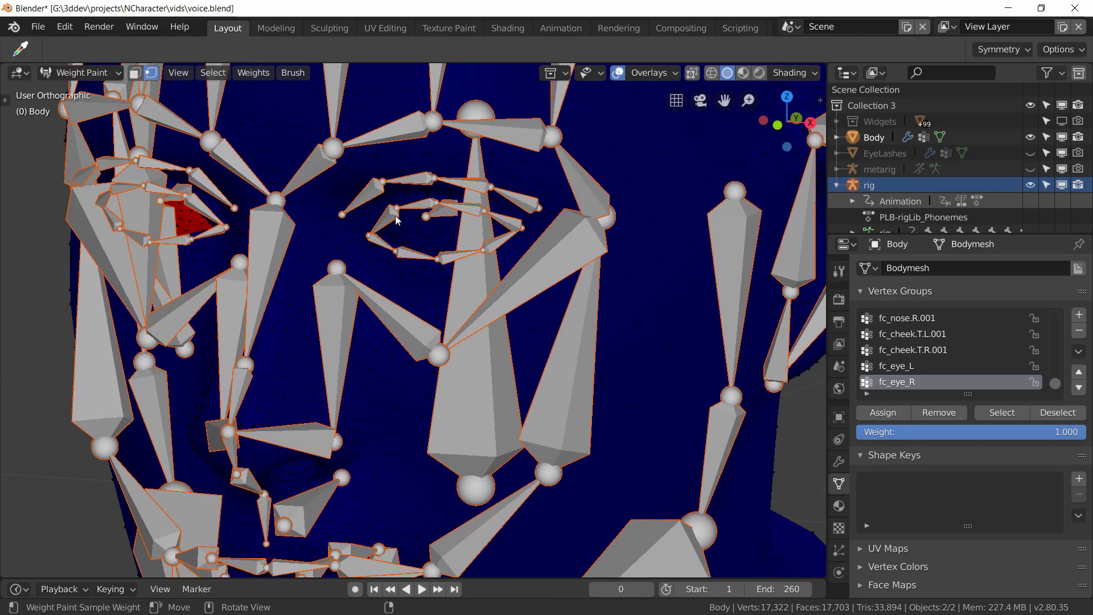
middle_click_drag(458, 226, 484, 225)
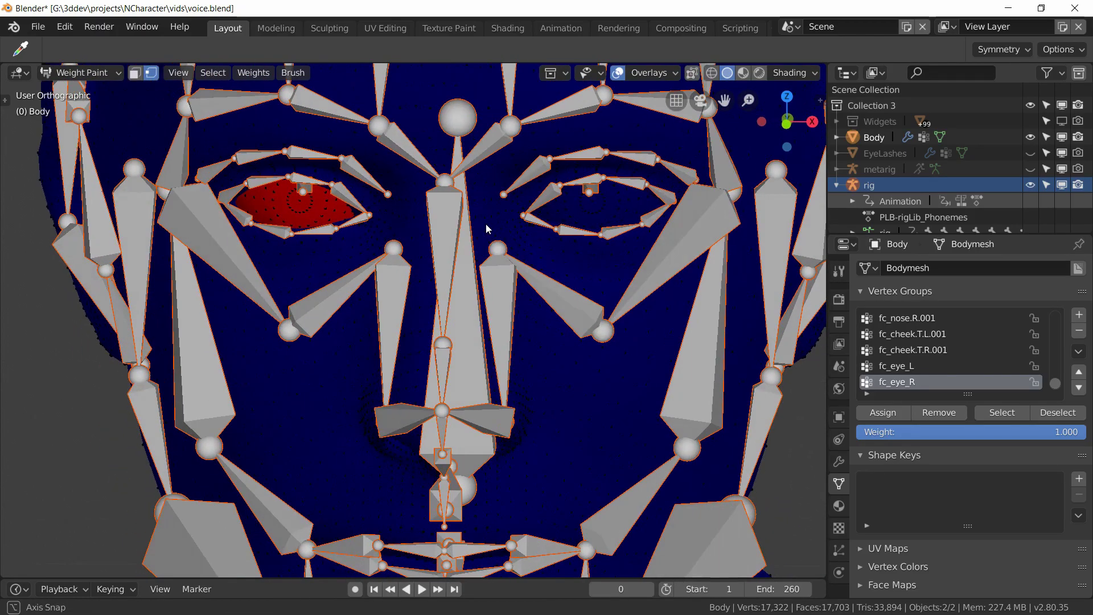
middle_click_drag(309, 211, 468, 254)
scroll(439, 318, "down", 5)
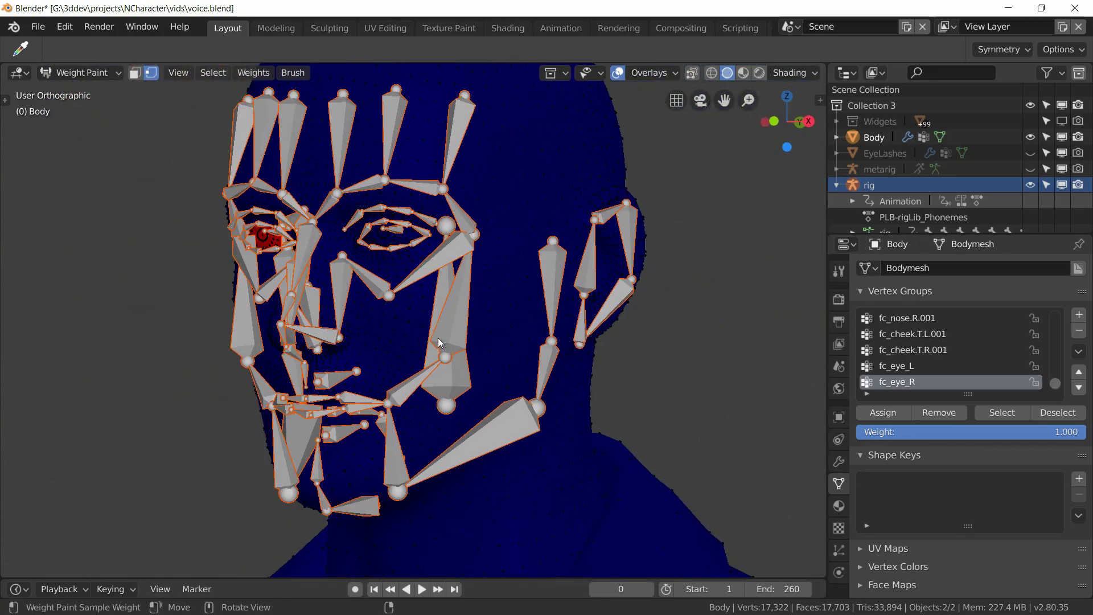
Return the Body to Object Mode and face the head from the front
left_click(80, 72)
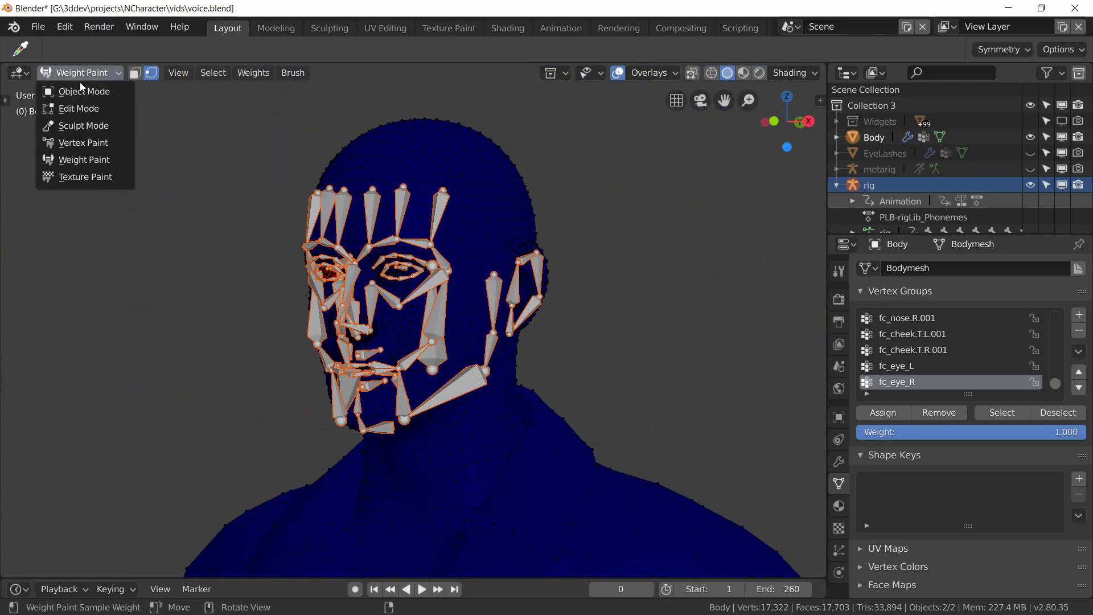
left_click(83, 92)
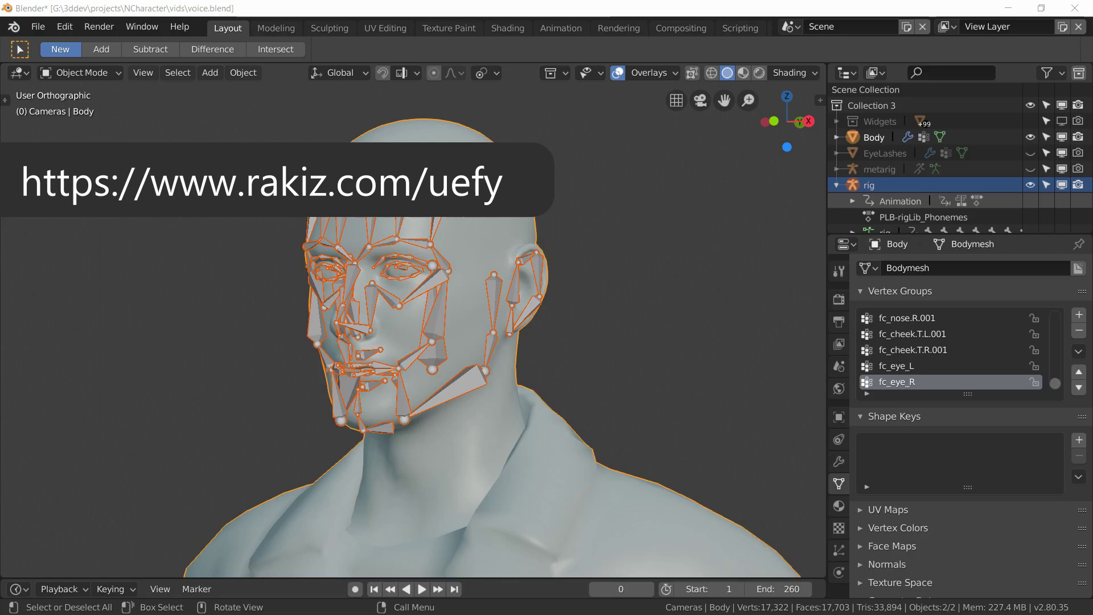
mouse_move(299, 275)
middle_mouse_down()
mouse_move(360, 275)
mouse_move(282, 282)
middle_mouse_up()
middle_click_drag(29, 395, 66, 391)
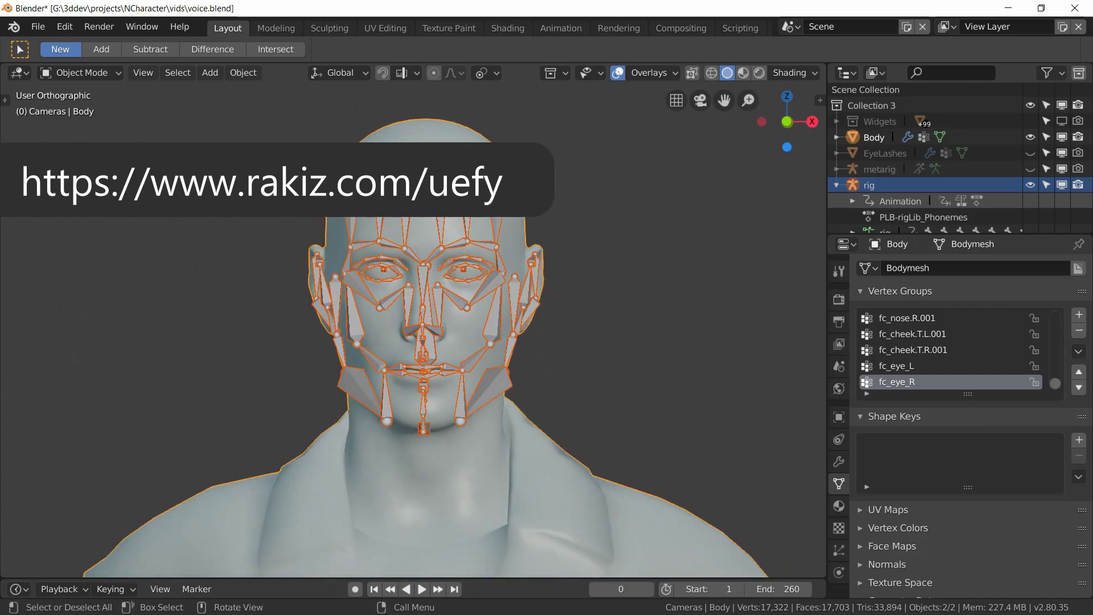